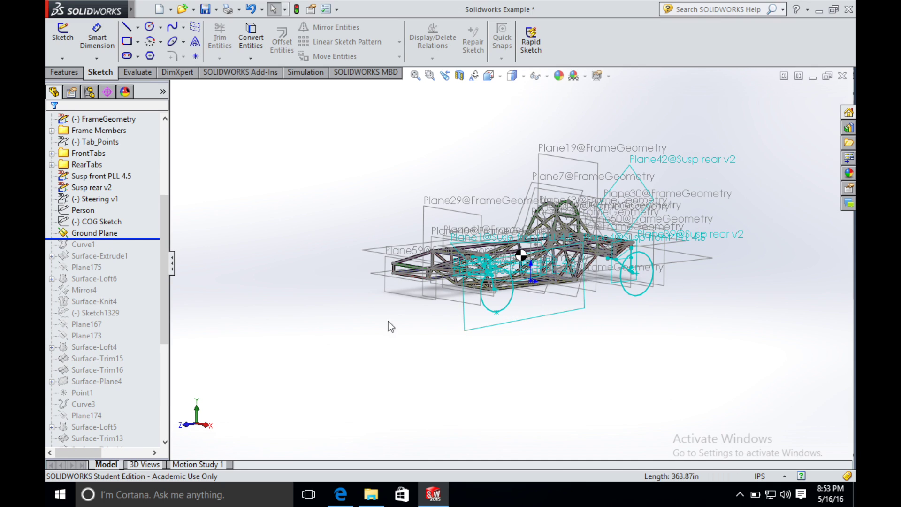
Step: From the Right view, create a curve through XYZ points using the Main text file from the Solar Car folder
click(207, 426)
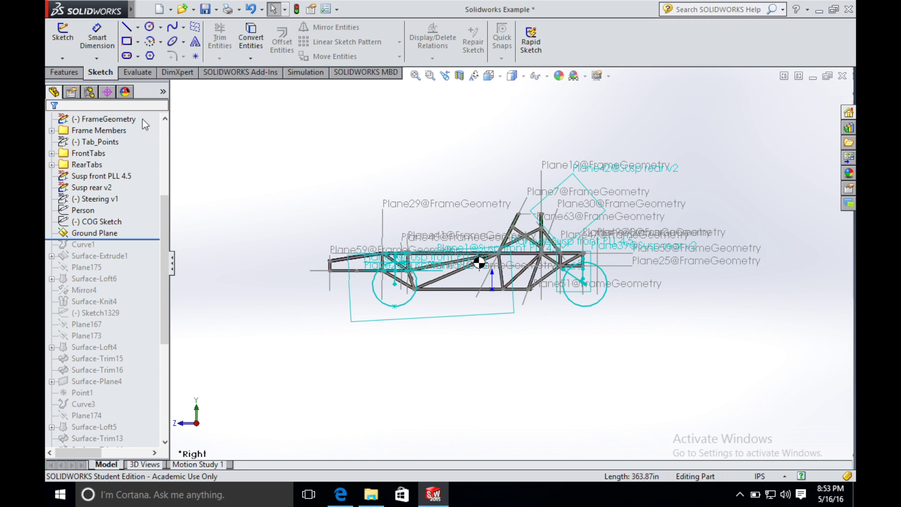
click(70, 73)
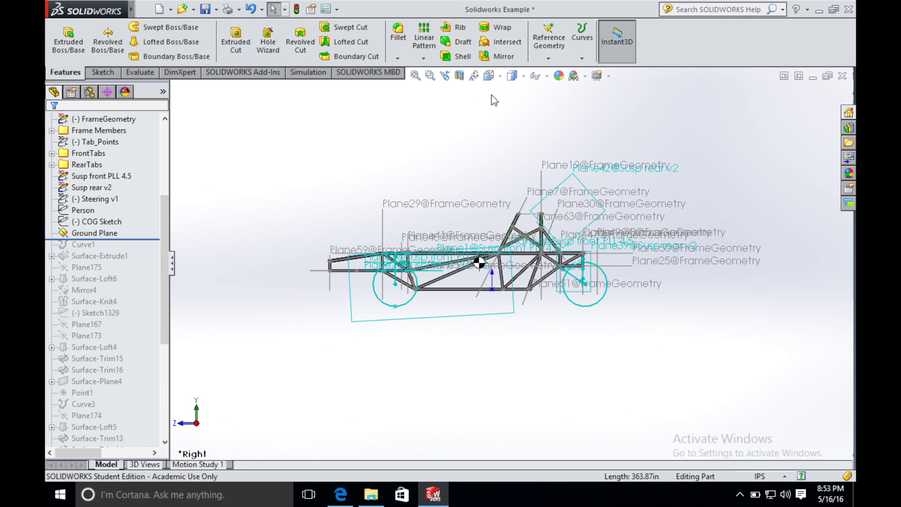
click(584, 59)
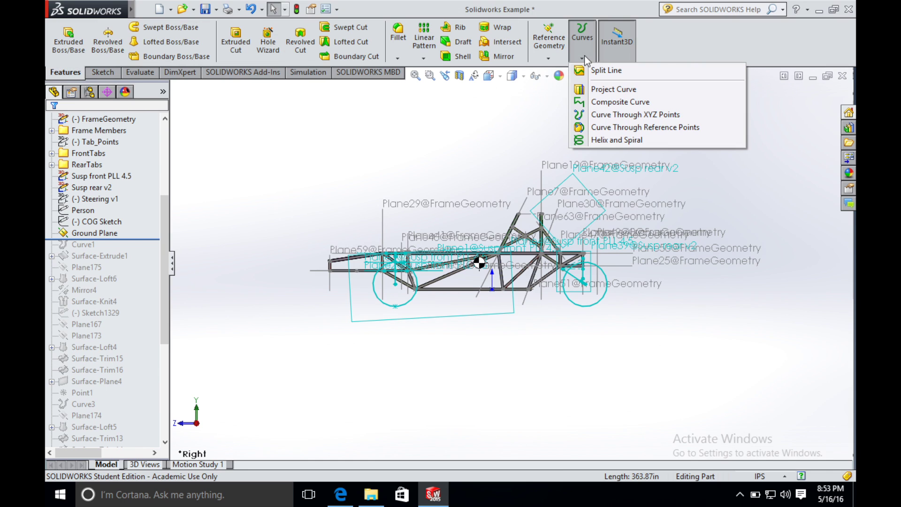
click(586, 59)
click(583, 58)
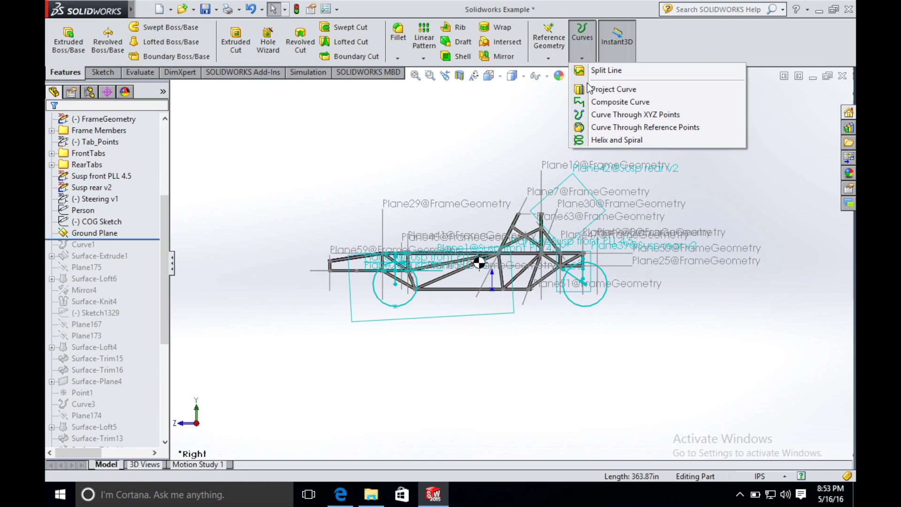
click(606, 115)
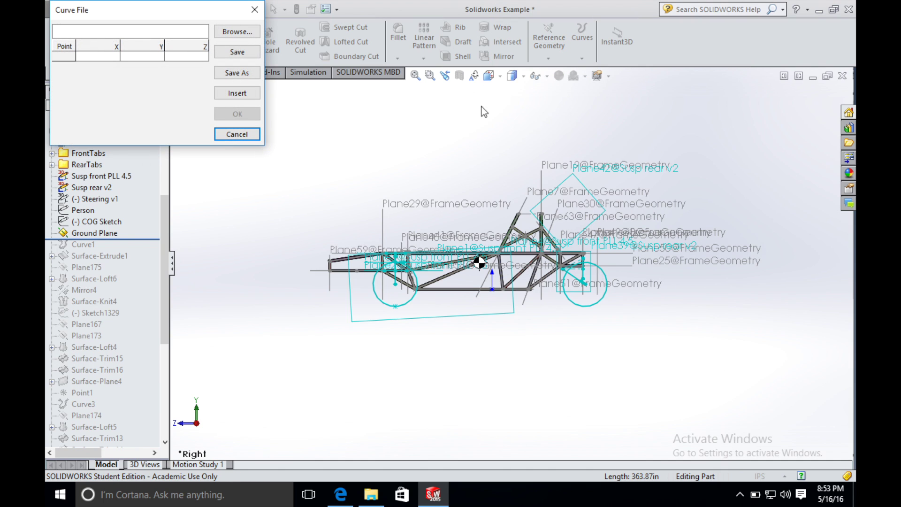
click(237, 32)
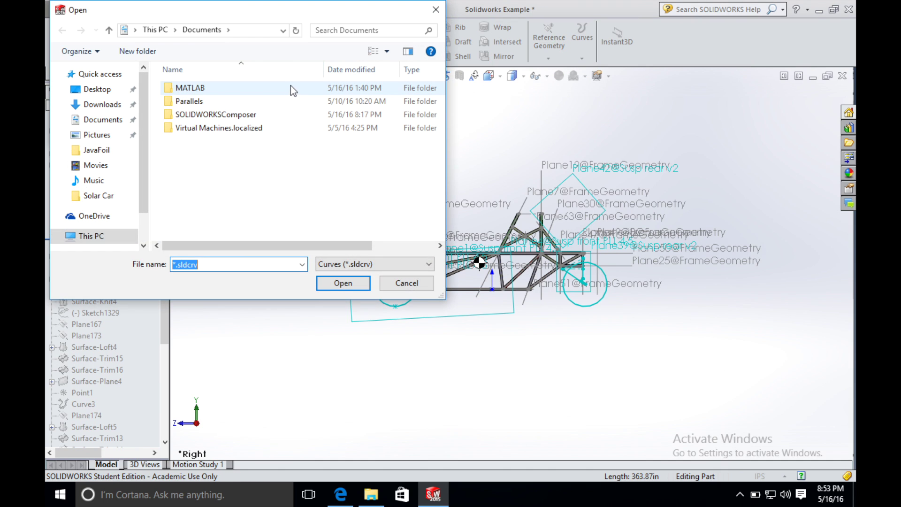
click(380, 268)
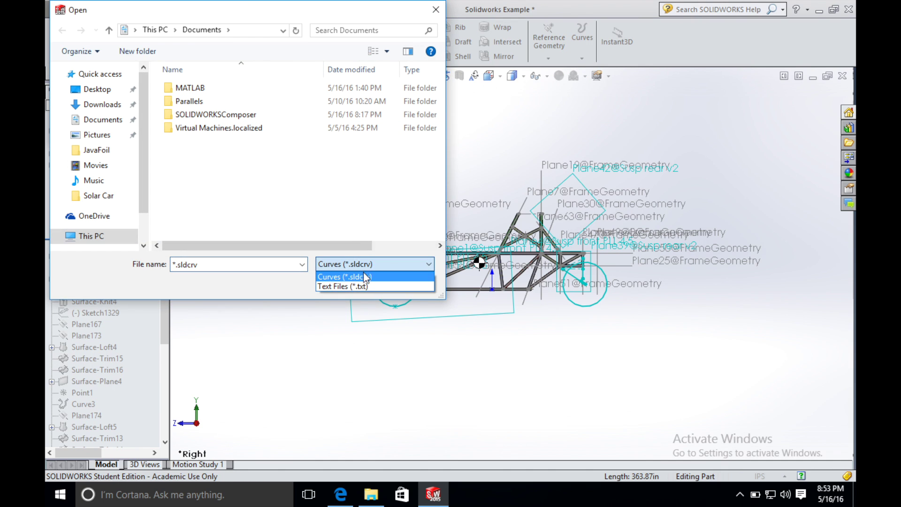
click(343, 285)
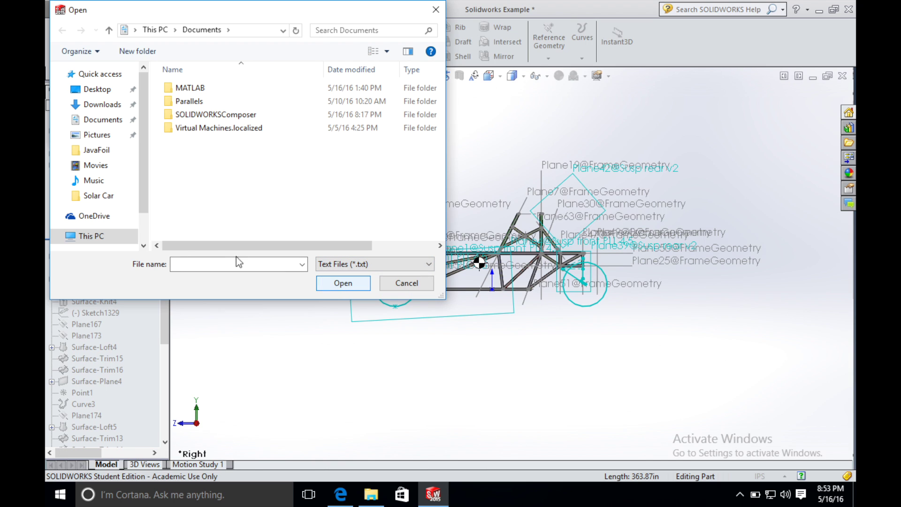
drag(139, 196, 140, 204)
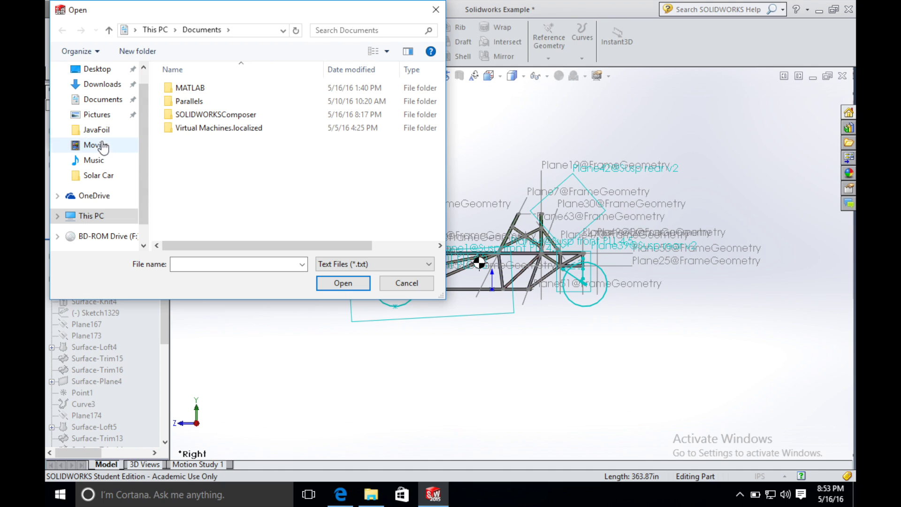
click(94, 175)
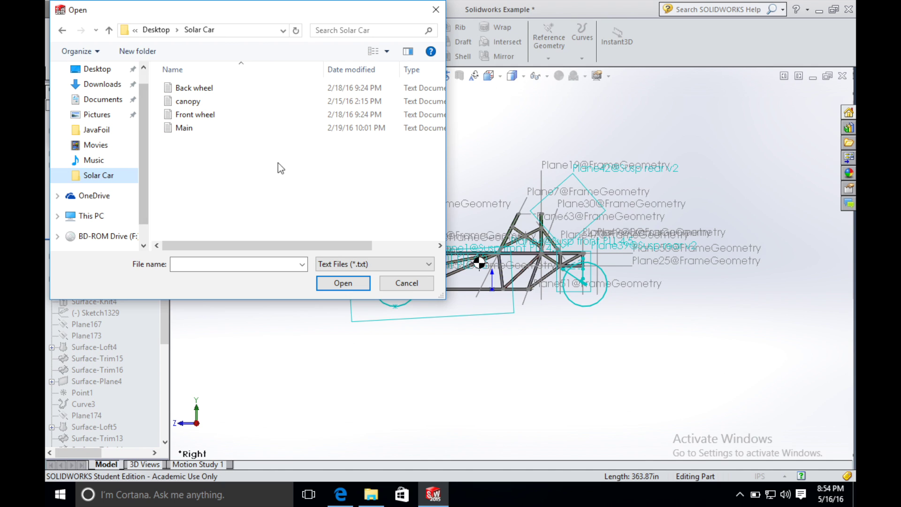
click(188, 126)
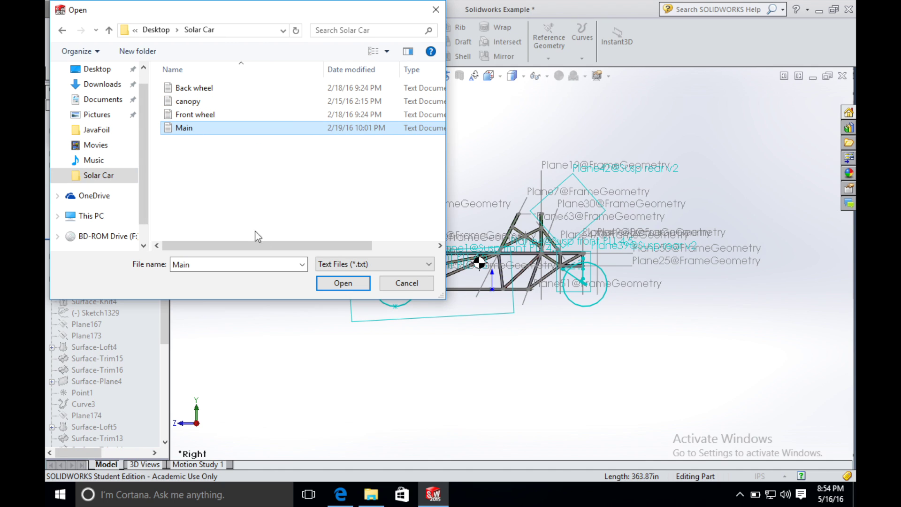
click(343, 283)
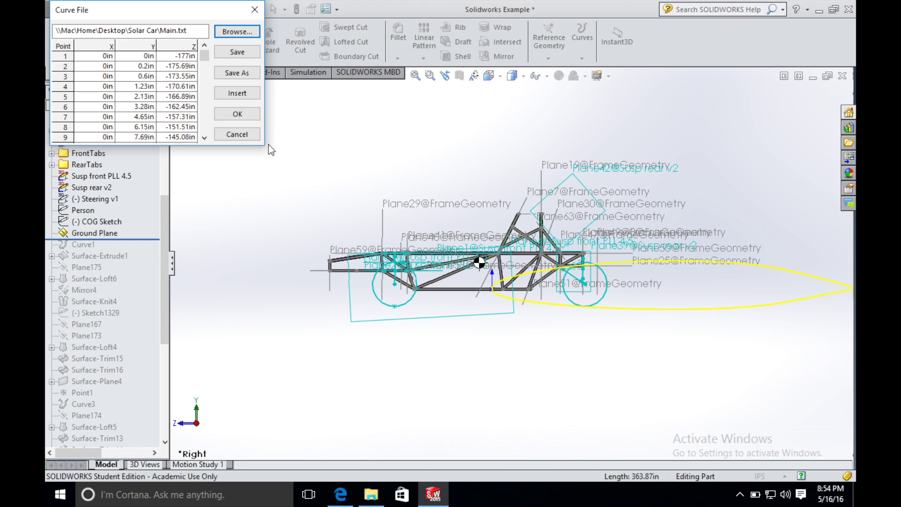
click(237, 114)
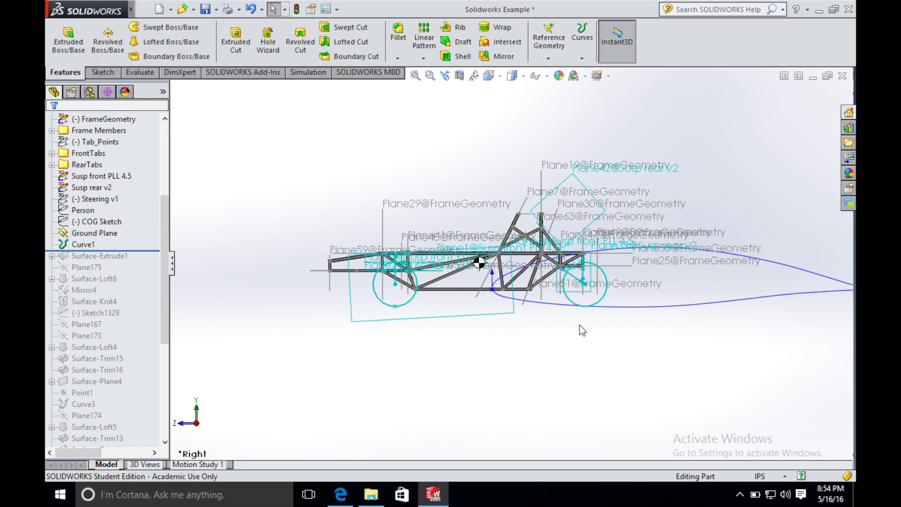
Step: Start a sketch on the Right Plane and convert the imported airfoil curve into a sketch spline
scroll(508, 263, up, 1)
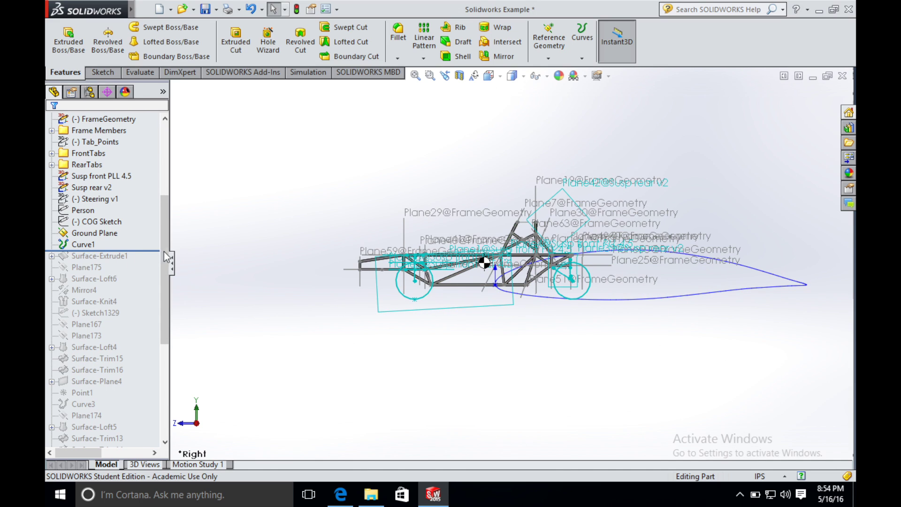
drag(165, 247, 165, 207)
click(99, 163)
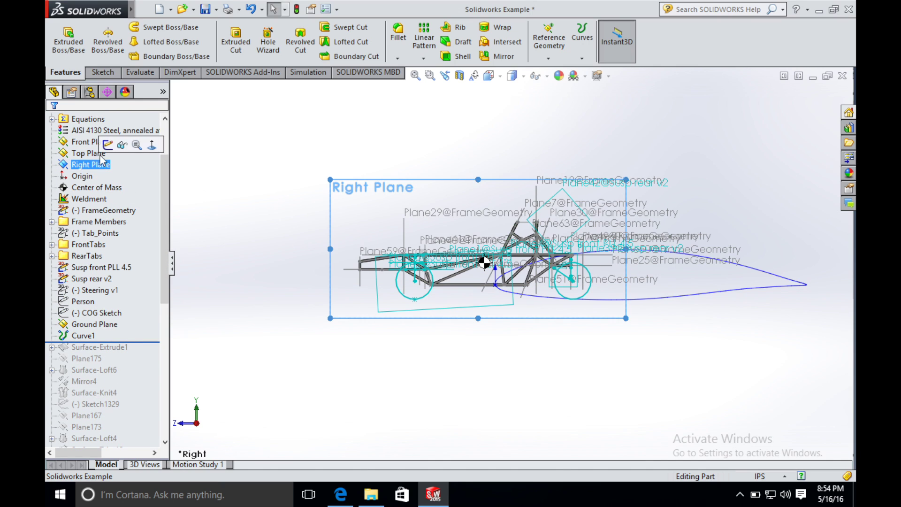
click(108, 145)
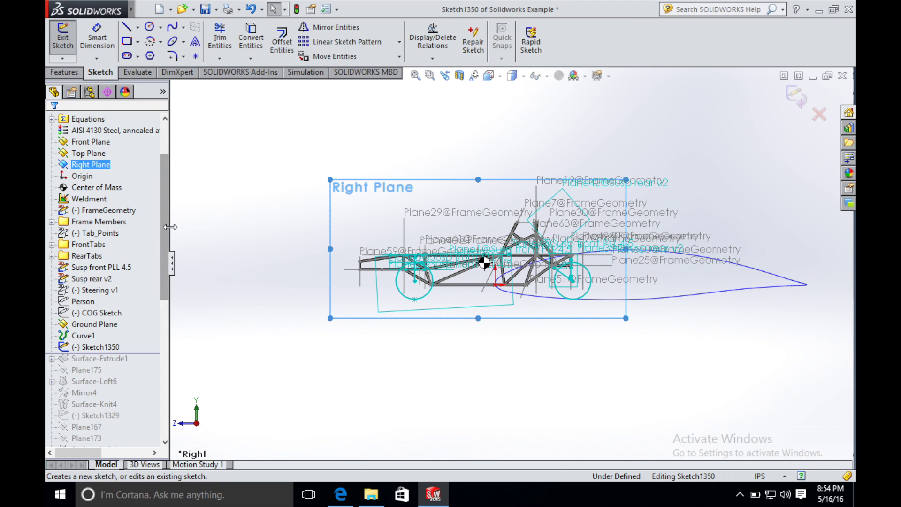
click(781, 278)
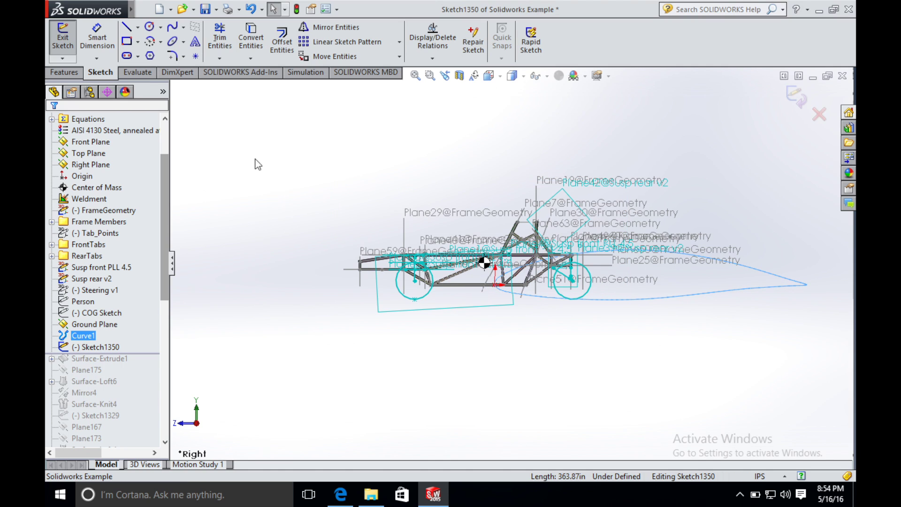
click(258, 44)
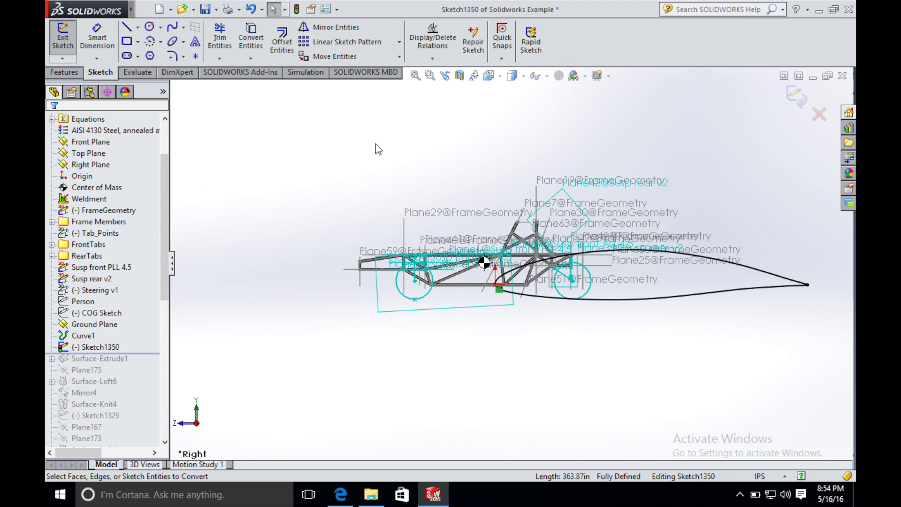
Step: Delete the spline's On Edge relation, move the airfoil forward so it encloses the frame, and exit the sketch
click(726, 259)
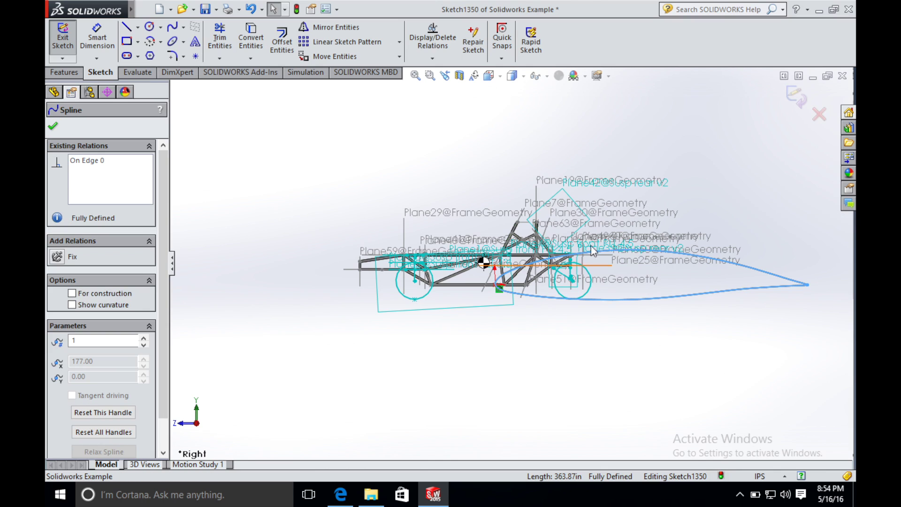
click(103, 159)
right_click(103, 160)
click(126, 182)
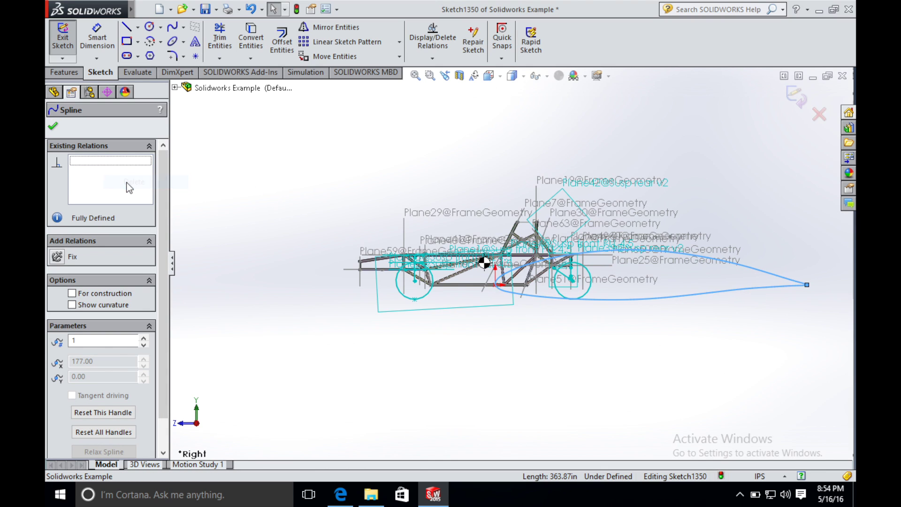
mouse_move(757, 278)
mouse_down()
mouse_move(710, 292)
mouse_move(593, 264)
mouse_move(602, 264)
mouse_up()
click(796, 96)
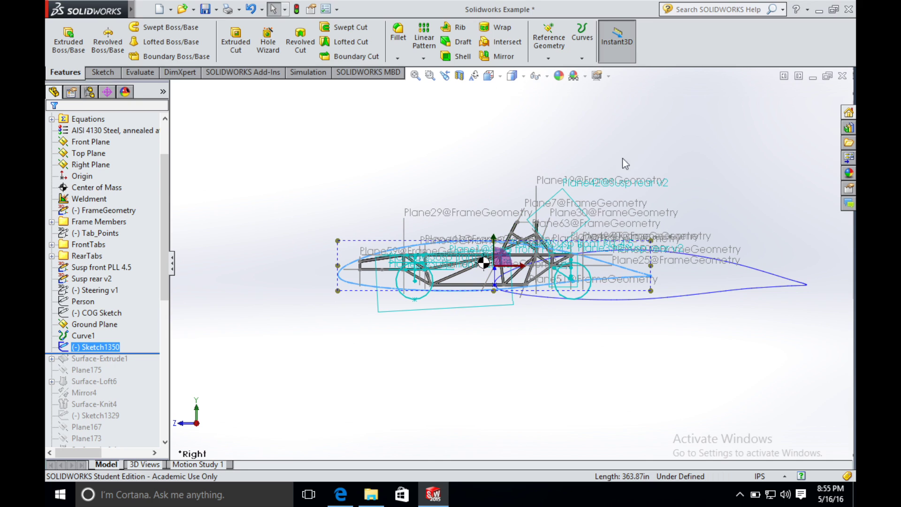
Step: Start an extruded surface from the airfoil sketch with Direction 2 enabled and a blind Direction 1 depth of 32 in
mouse_move(121, 10)
click(218, 10)
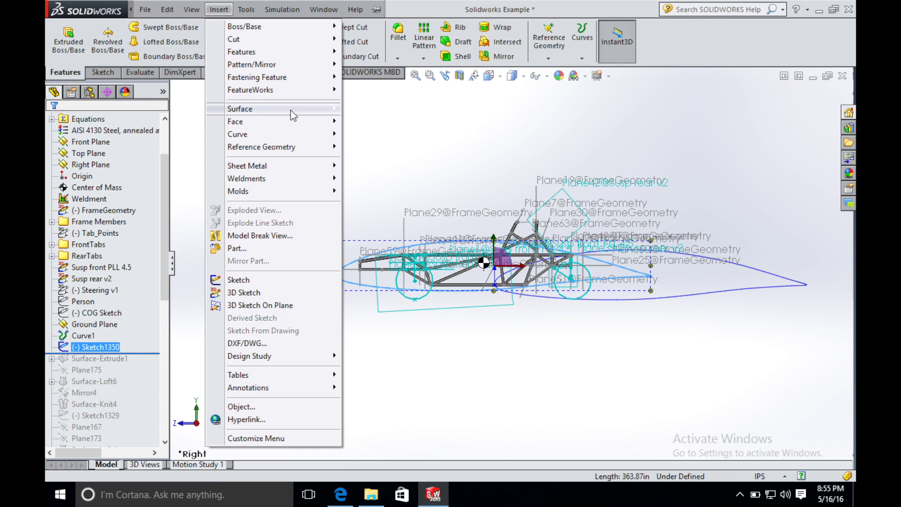
mouse_move(286, 110)
click(386, 109)
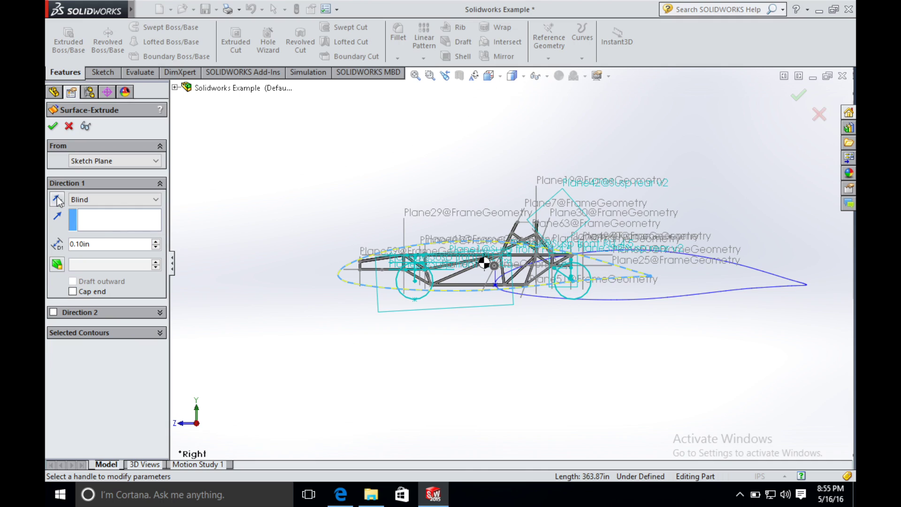
click(53, 313)
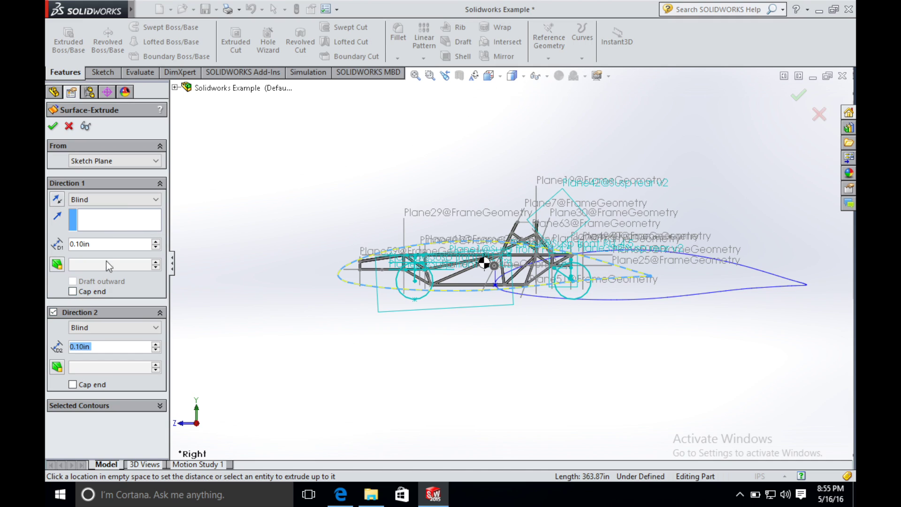
click(106, 247)
key(BackSpace)
key(BackSpace)
key(BackSpace)
key(BackSpace)
key(BackSpace)
key(BackSpace)
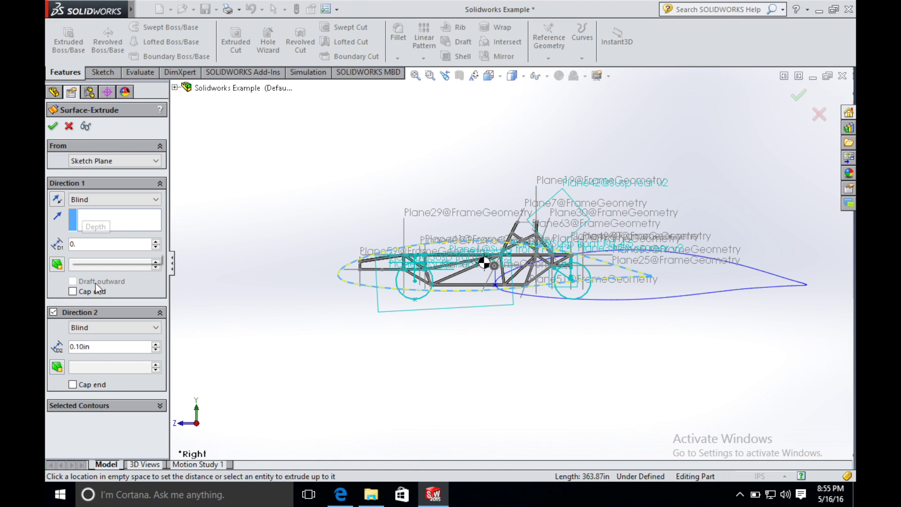
text(32)
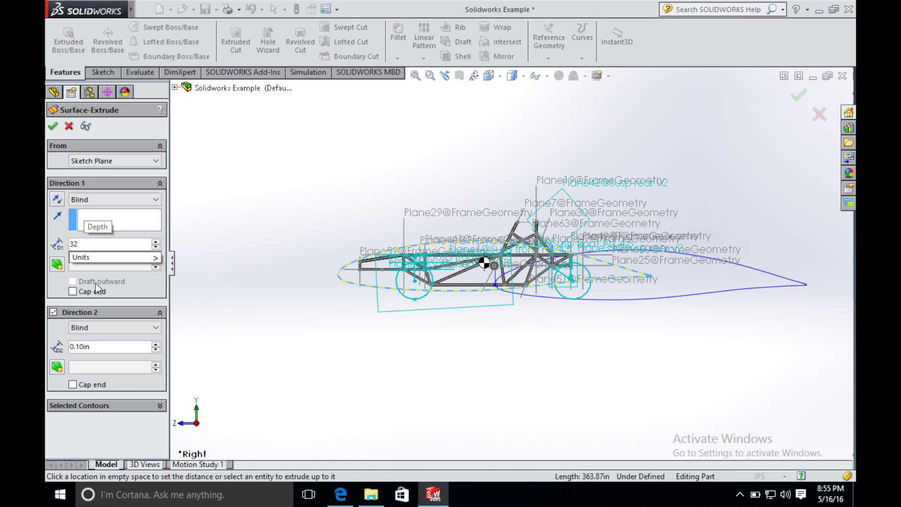
key(Return)
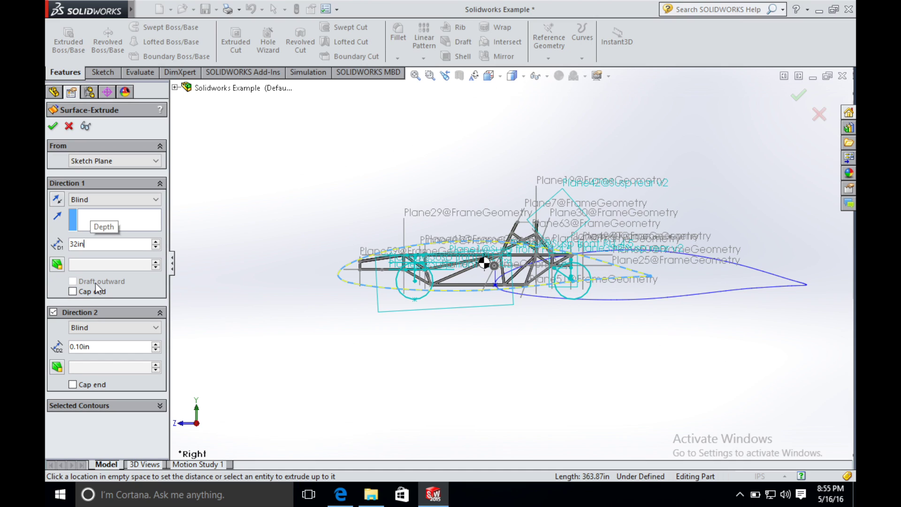
Step: Set the blind Direction 2 depth to 32 in and complete the surface extrude
click(98, 345)
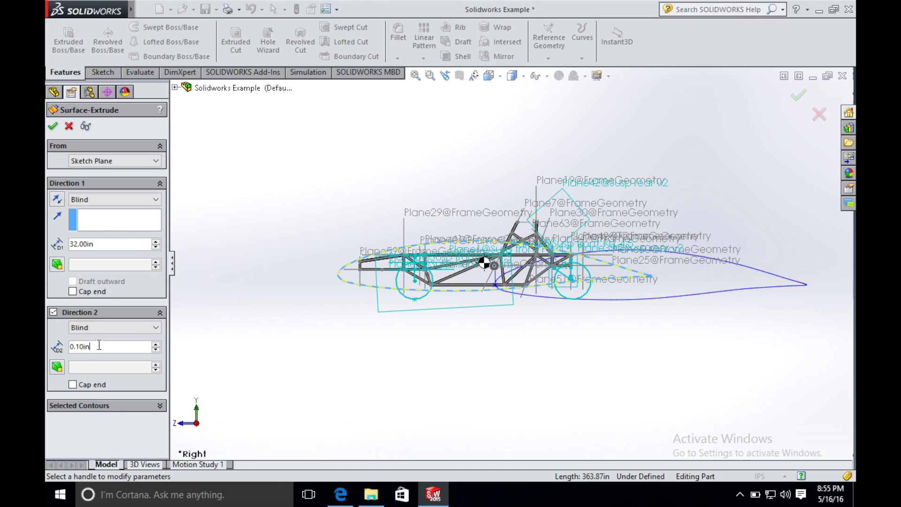
double_click(99, 345)
key(BackSpace)
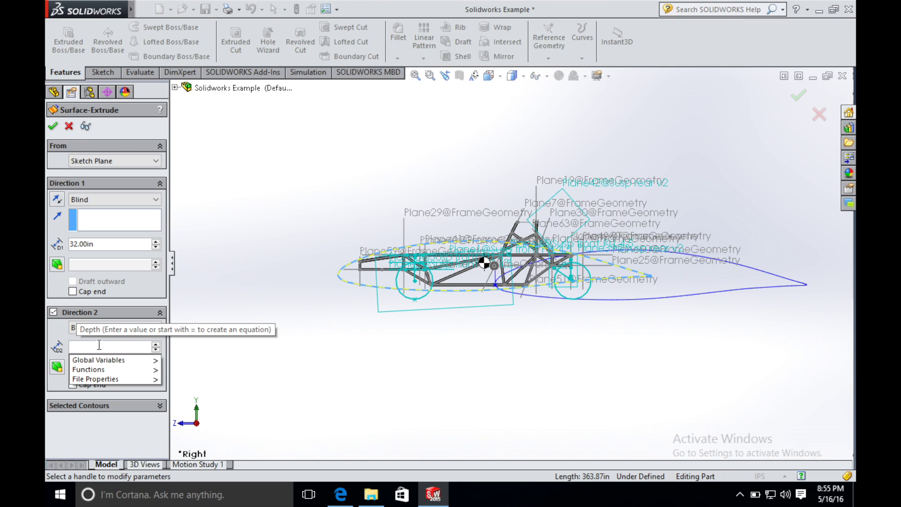
text(32in)
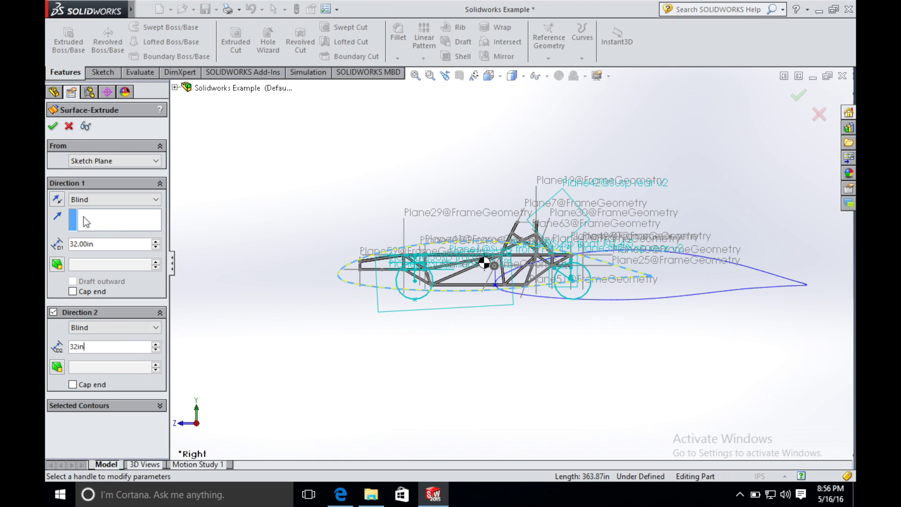
key(Return)
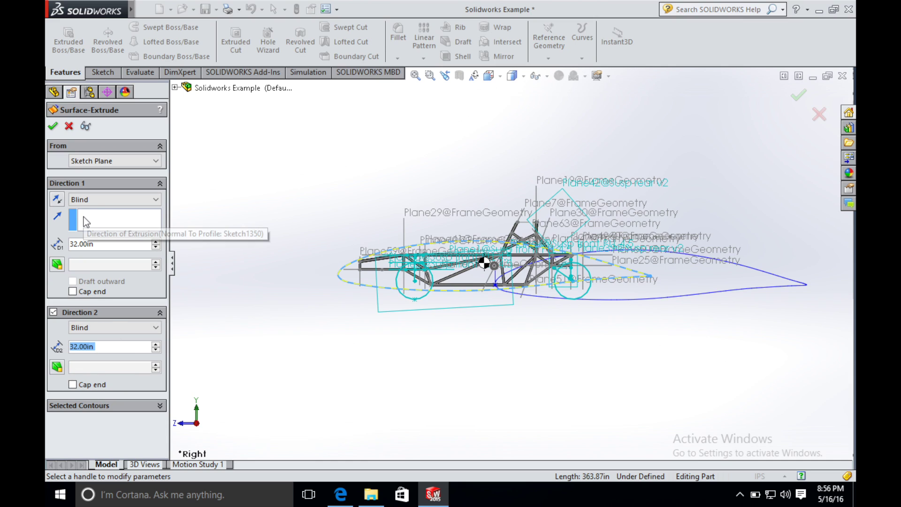
click(53, 126)
middle_drag(408, 334, 524, 309)
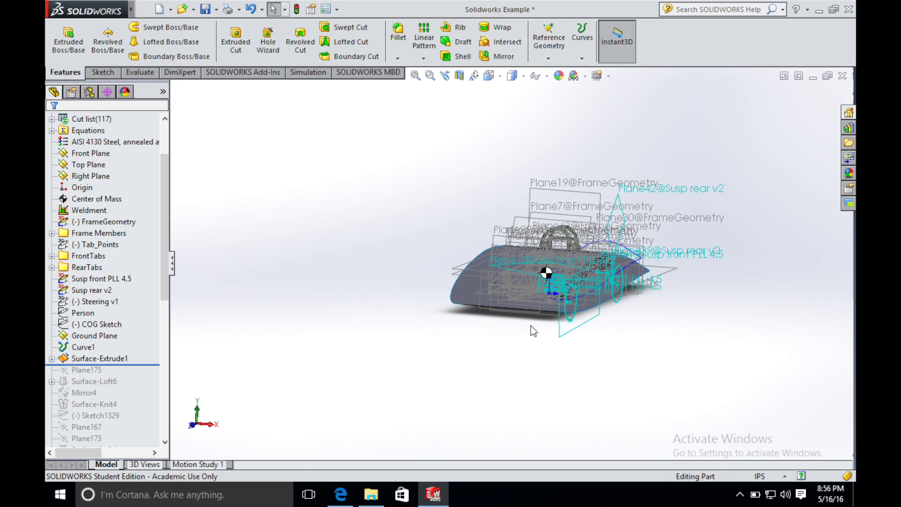
scroll(635, 296, down, 3)
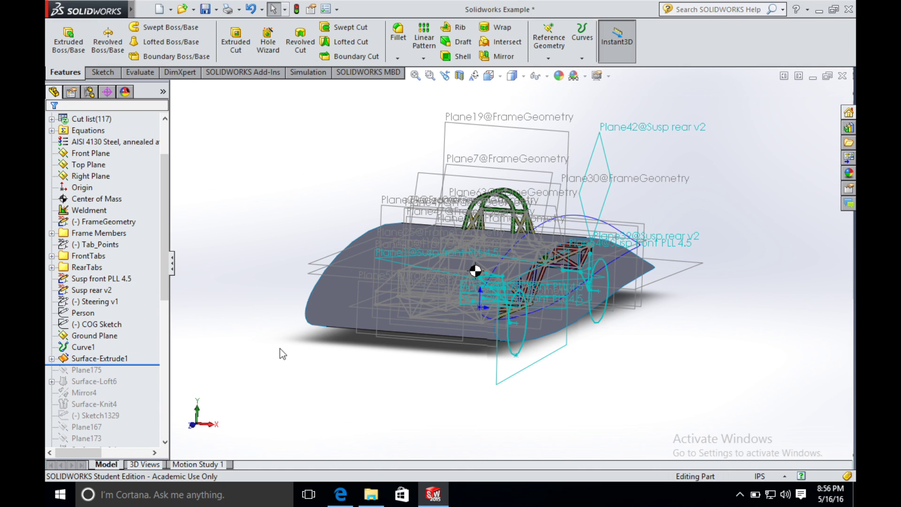
middle_drag(284, 343, 301, 336)
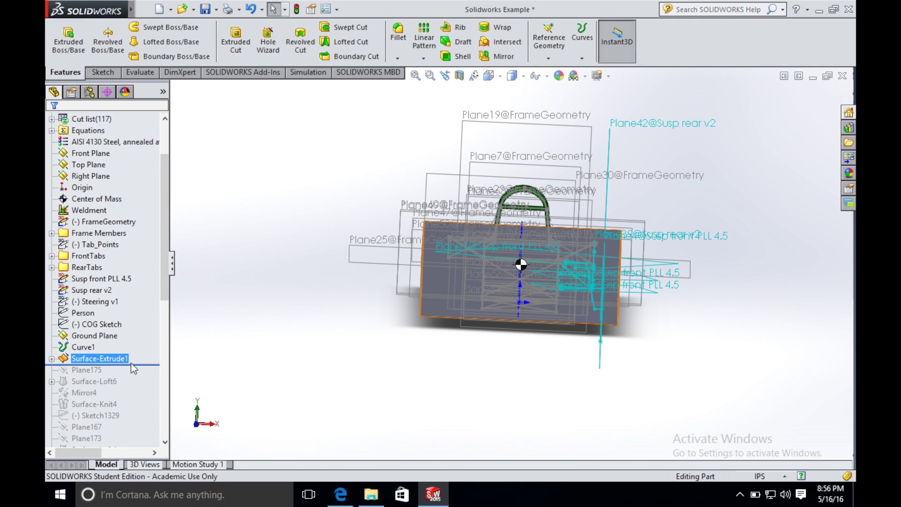
middle_drag(578, 342, 525, 353)
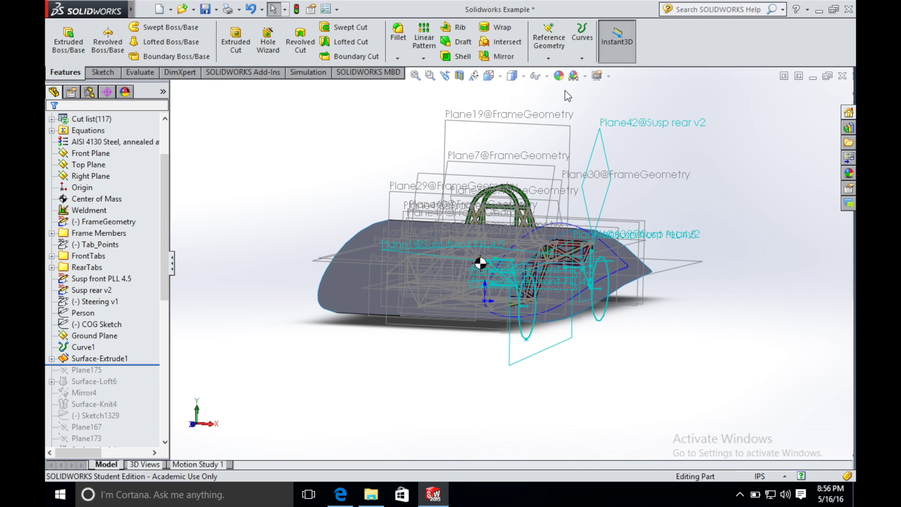
Step: Create a reference plane from the airfoil-shaped side edge of the extruded surface
click(551, 50)
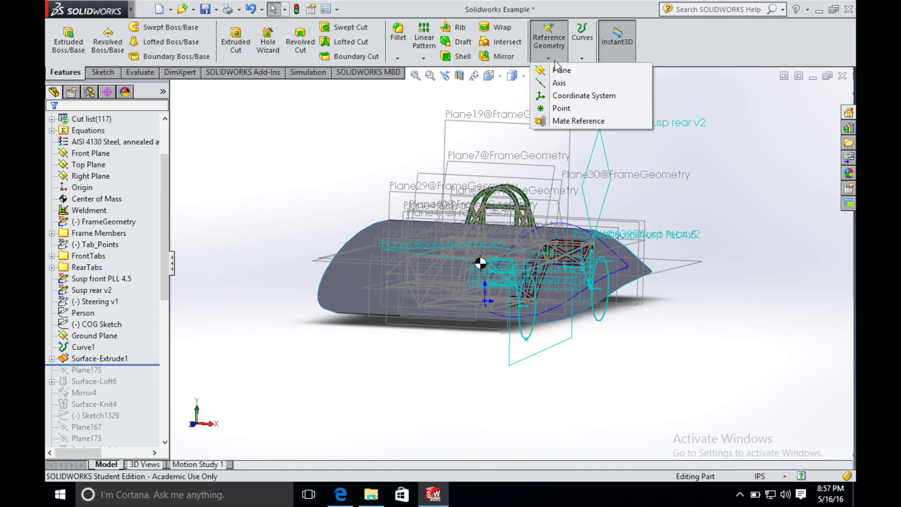
click(560, 69)
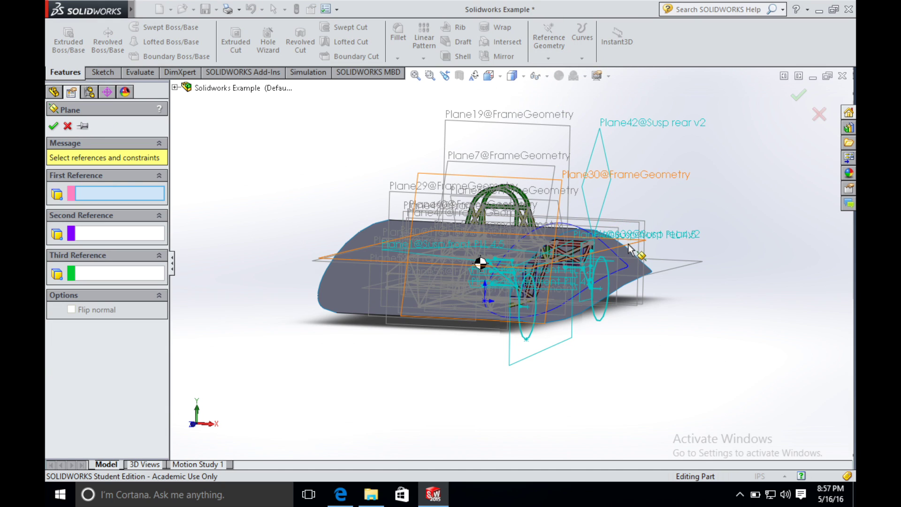
click(652, 274)
key(Return)
middle_drag(281, 363, 537, 261)
scroll(537, 262, down, 3)
scroll(538, 262, up, 2)
right_click(730, 266)
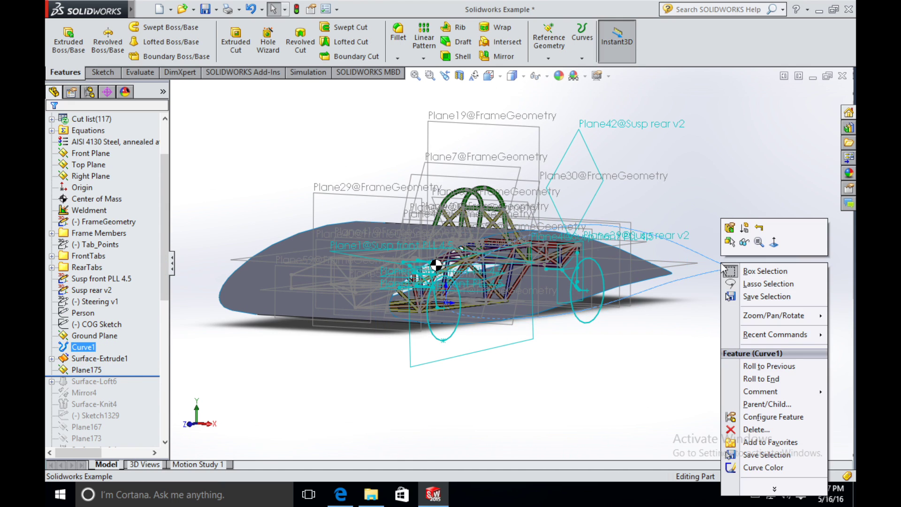
key(Escape)
Step: Start a sketch on the new side plane and convert the extruded surface's airfoil edge into a sketch spline
click(99, 370)
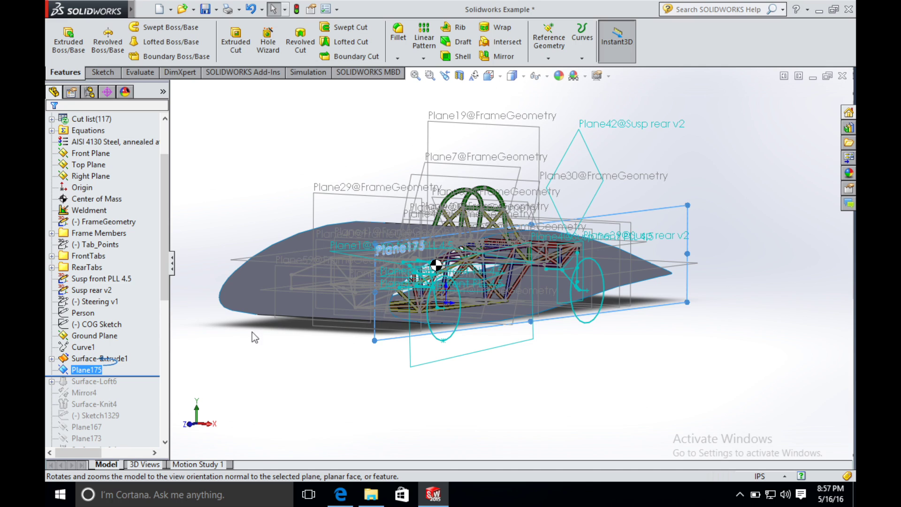
right_click(89, 371)
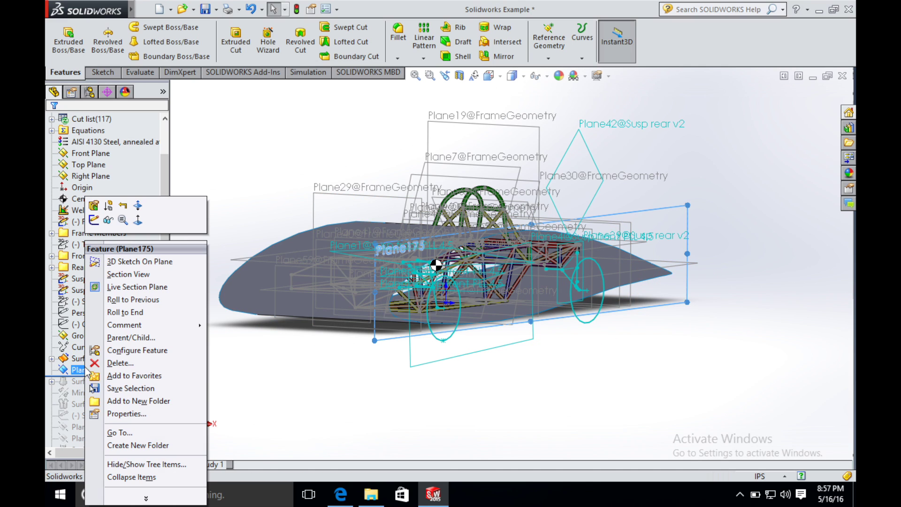
click(94, 220)
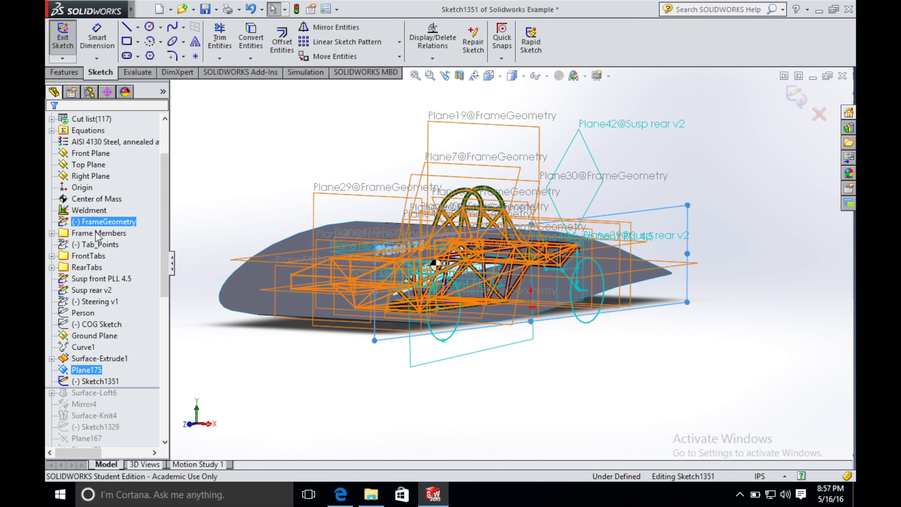
click(652, 279)
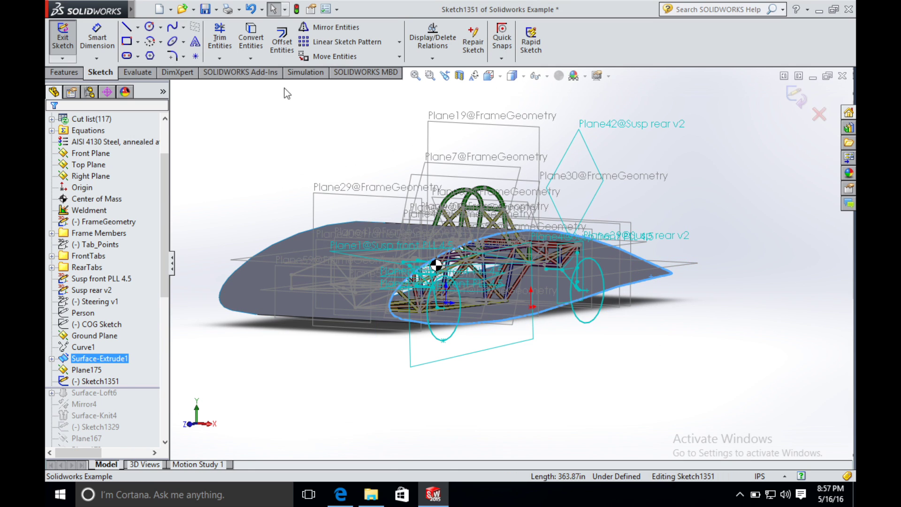
click(249, 47)
Step: Delete the converted spline's On Edge relation
click(673, 272)
right_click(88, 164)
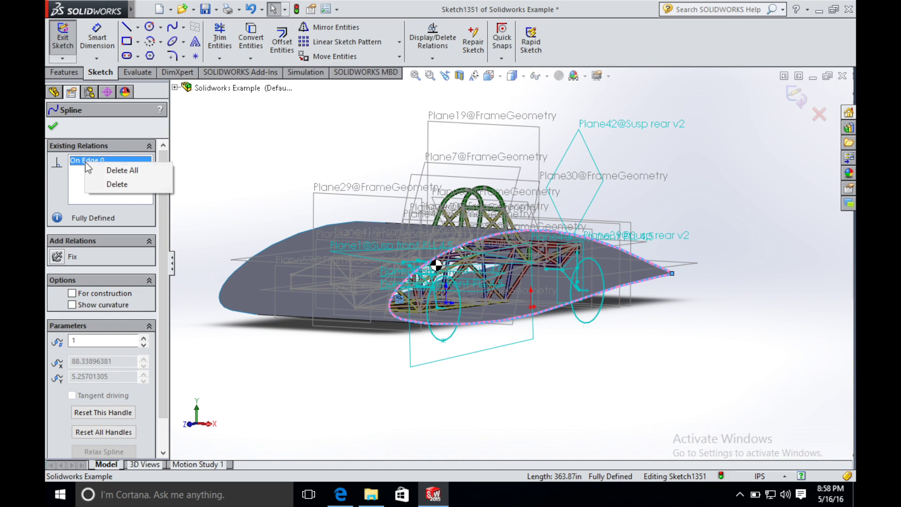
click(110, 184)
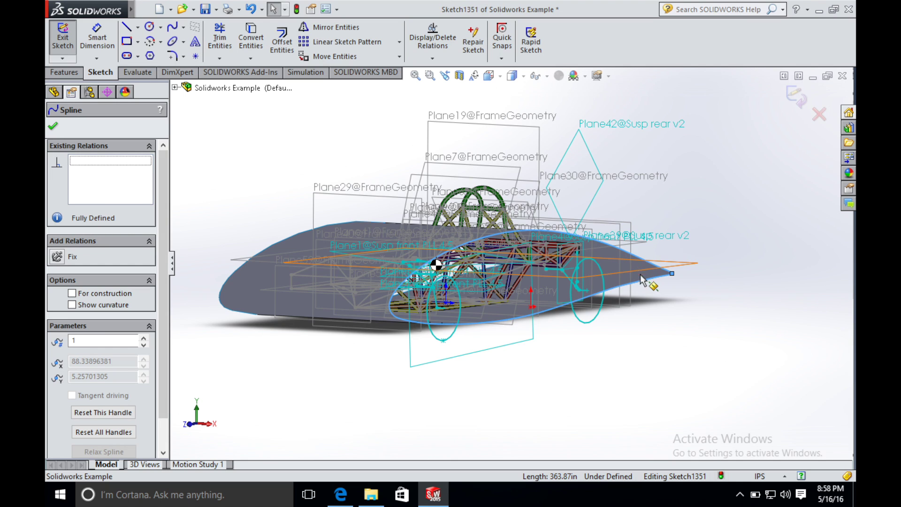
Step: Split the closed airfoil spline into upper and lower curves at its trailing tip and its nose
middle_drag(642, 280, 373, 294)
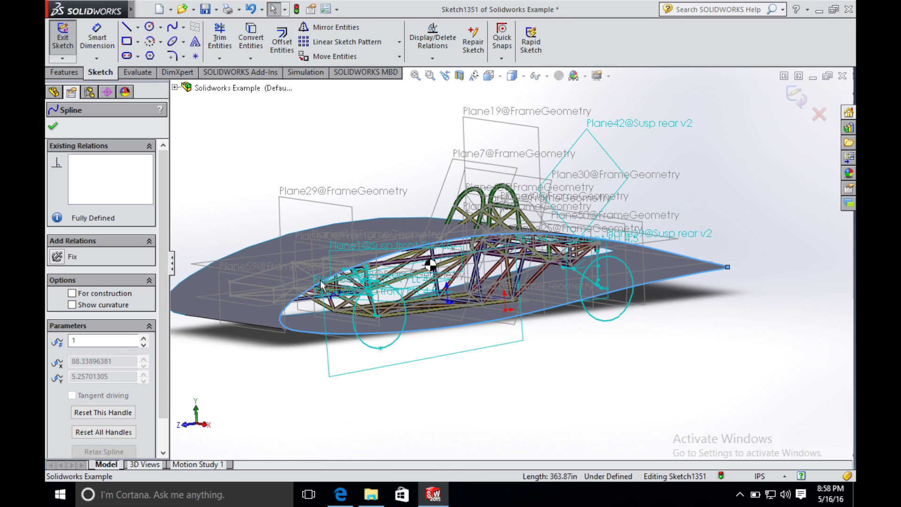
right_click(293, 299)
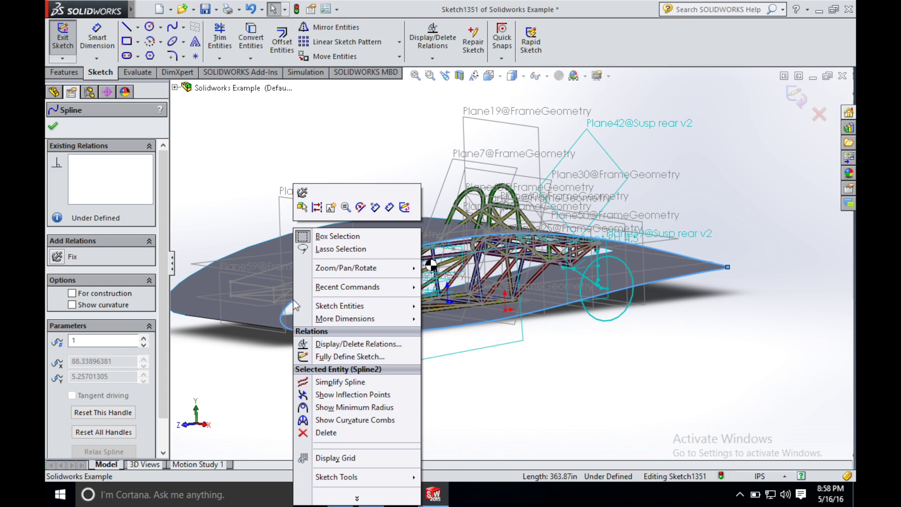
mouse_move(381, 476)
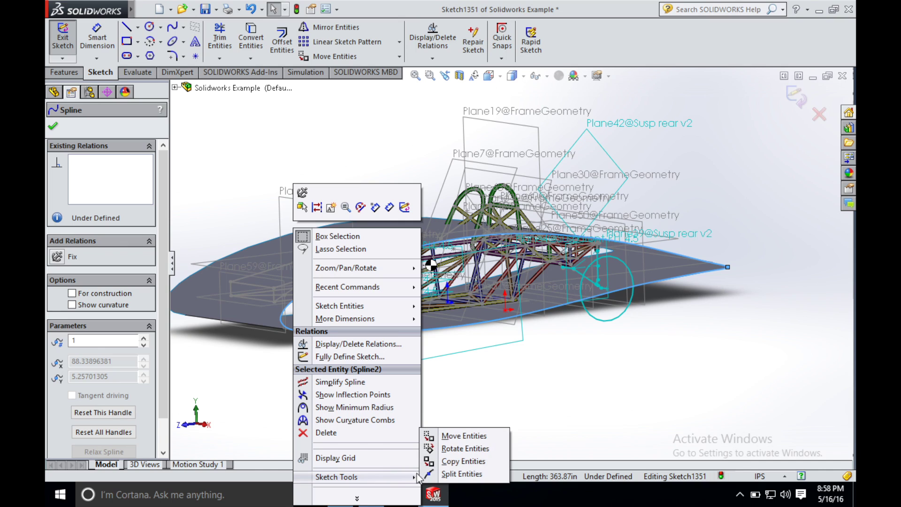
click(453, 475)
click(728, 267)
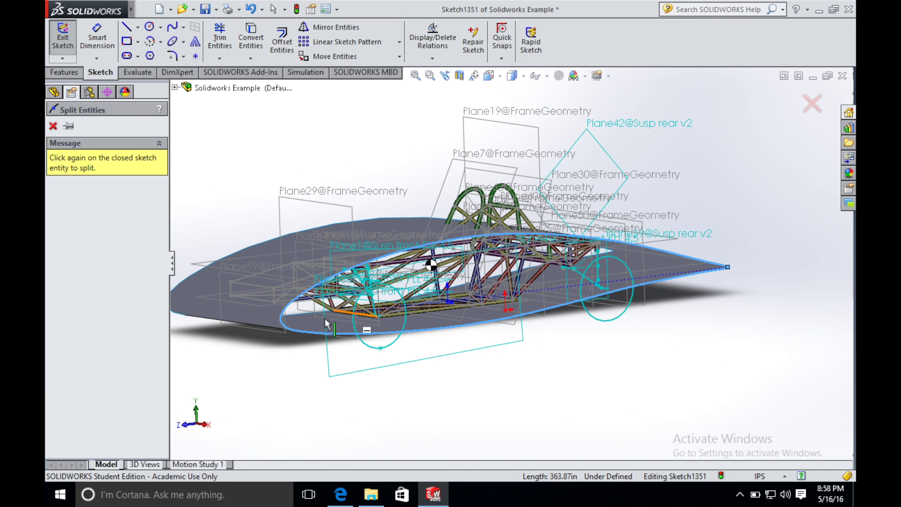
click(280, 322)
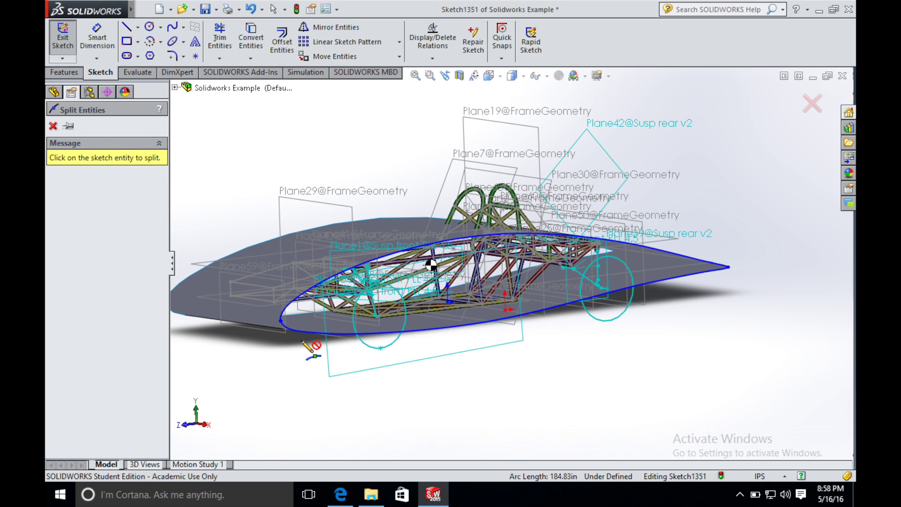
key(Escape)
Step: Delete the lower half of the split airfoil spline and exit the sketch, keeping only the upper curve
click(305, 330)
right_click(306, 330)
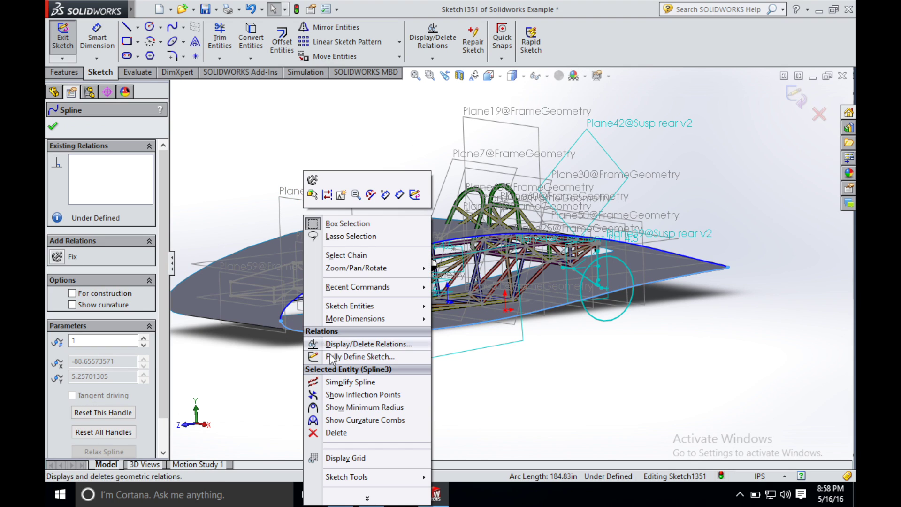
click(334, 432)
click(796, 104)
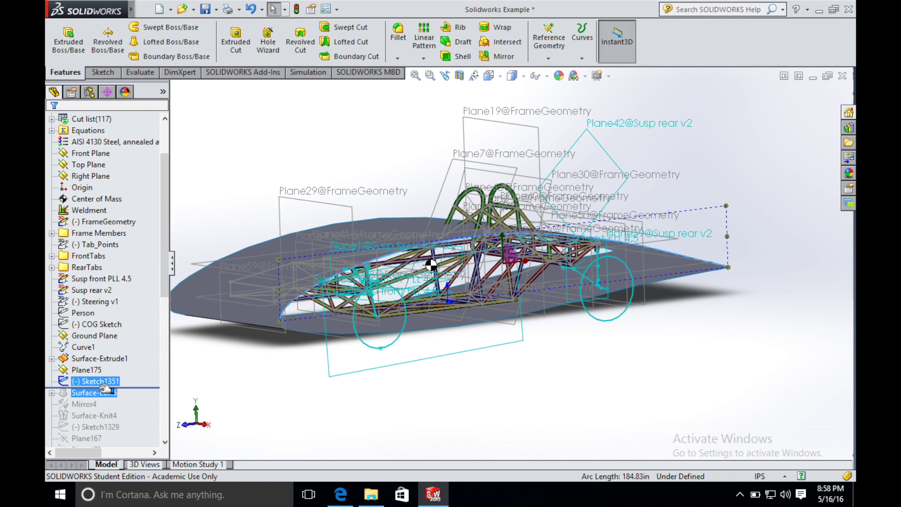
Step: Start a second sketch on the same side plane and convert the surface's airfoil edge into a spline
right_click(93, 370)
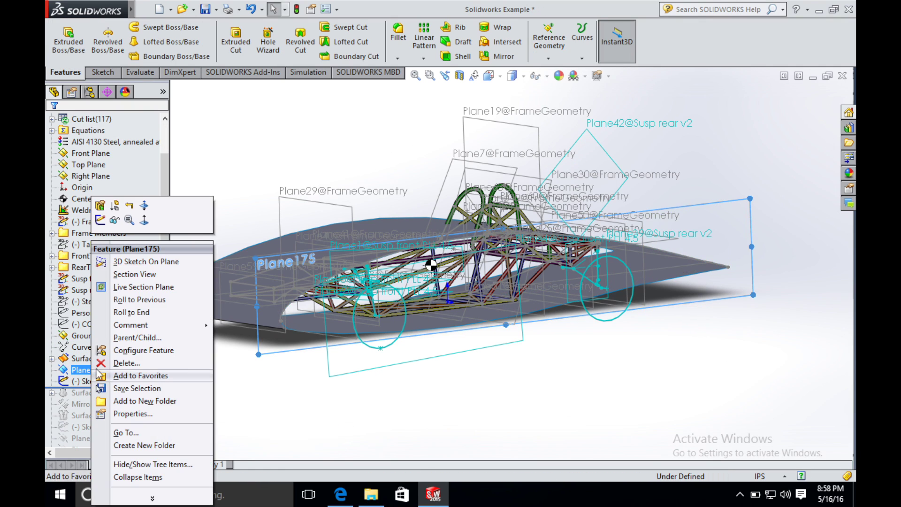
click(98, 227)
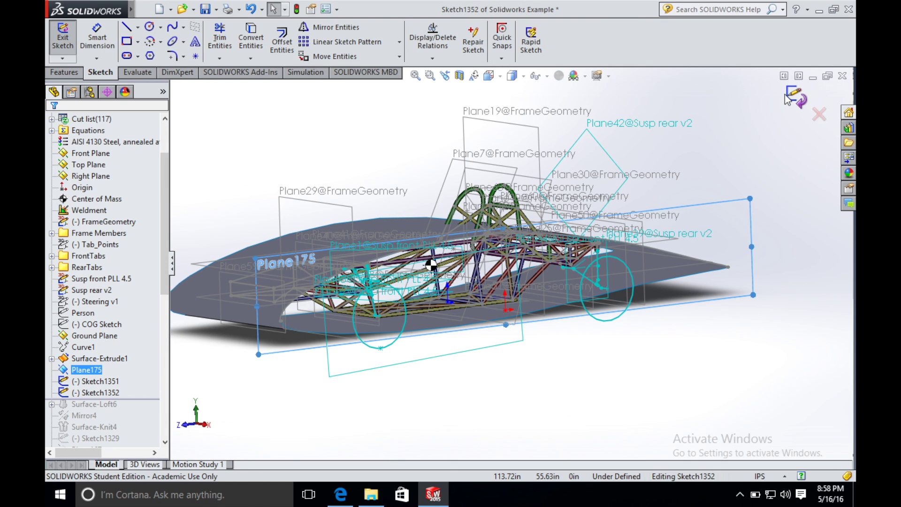
click(689, 272)
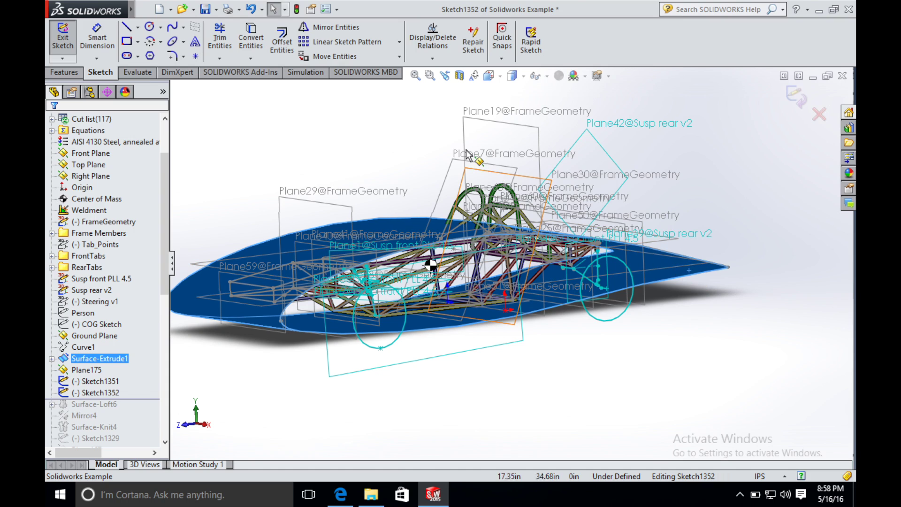
click(713, 274)
click(250, 38)
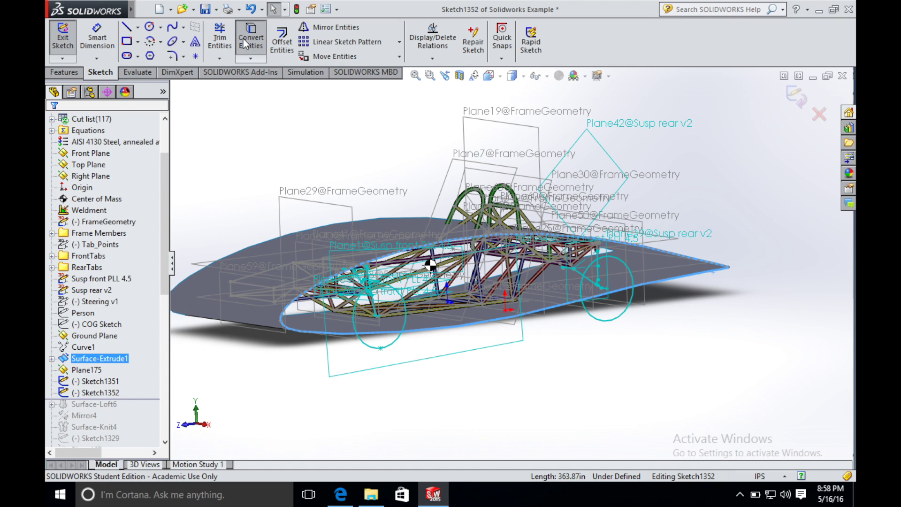
Step: Split the second sketch's airfoil spline at the trailing tip and at the nose point
right_click(411, 248)
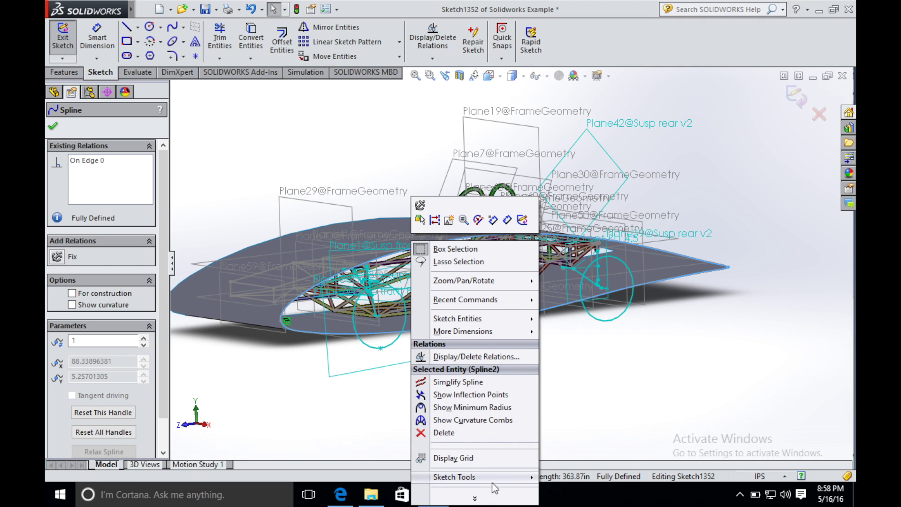
mouse_move(516, 477)
click(556, 475)
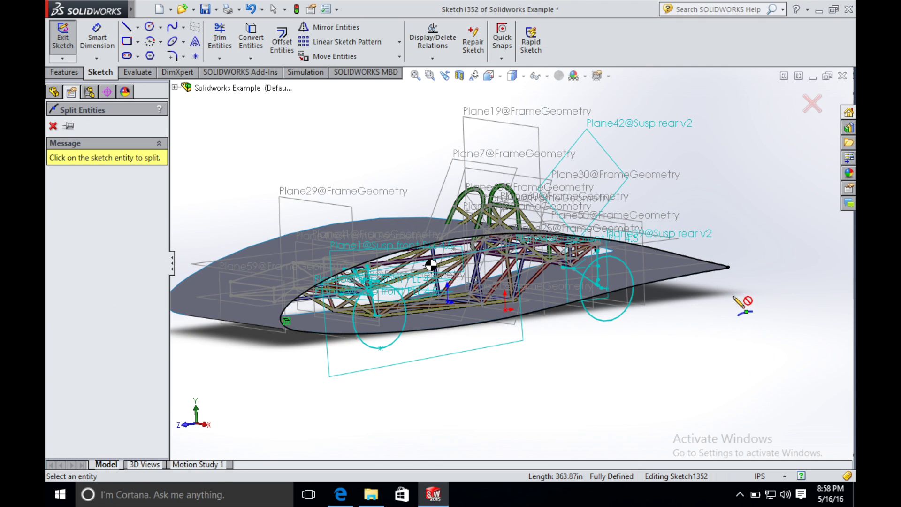
click(728, 268)
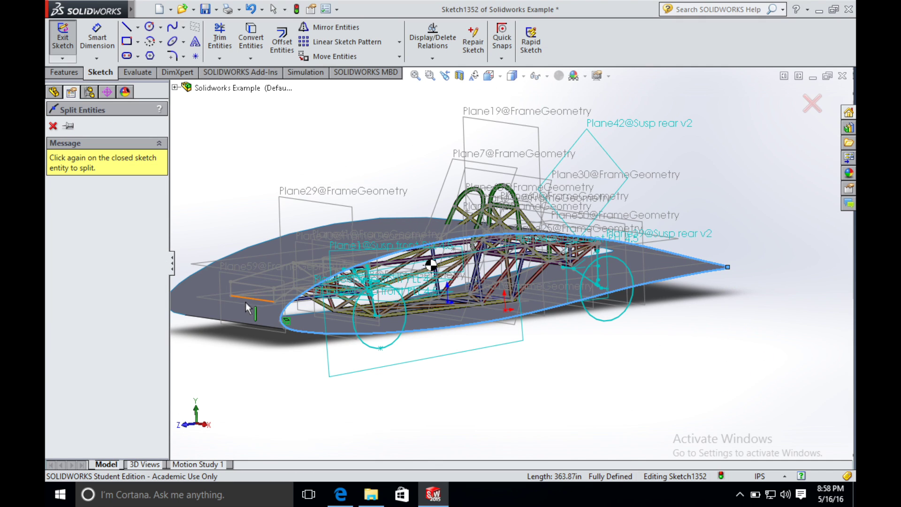
click(280, 321)
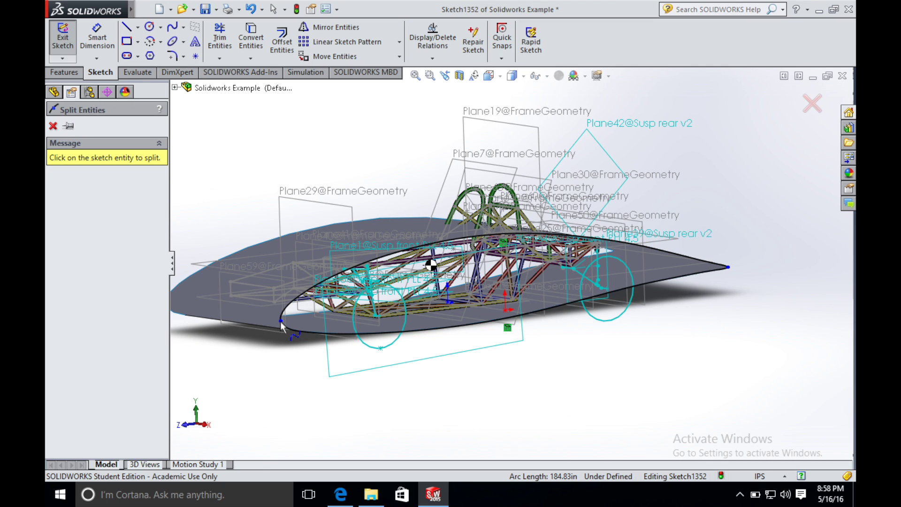
key(Escape)
Step: Delete the upper half of the second split spline and exit the sketch, keeping only the lower curve
click(294, 304)
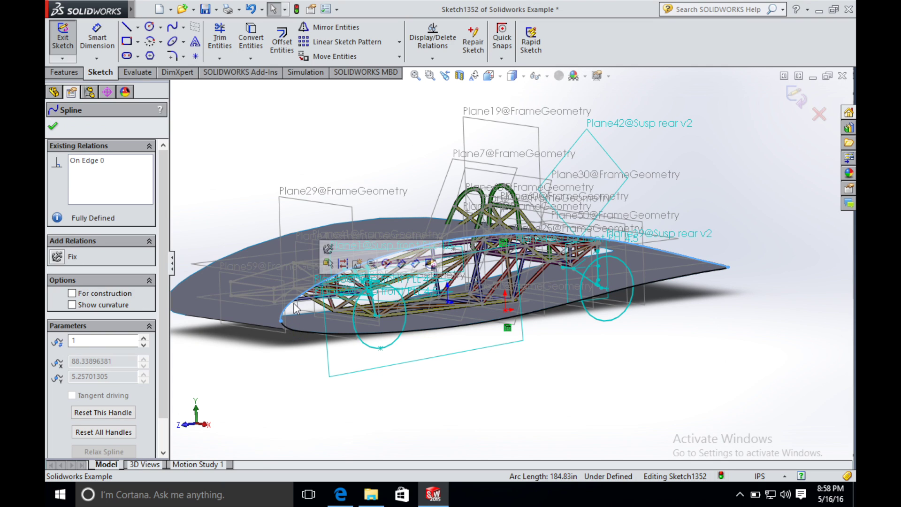
right_click(294, 303)
click(352, 430)
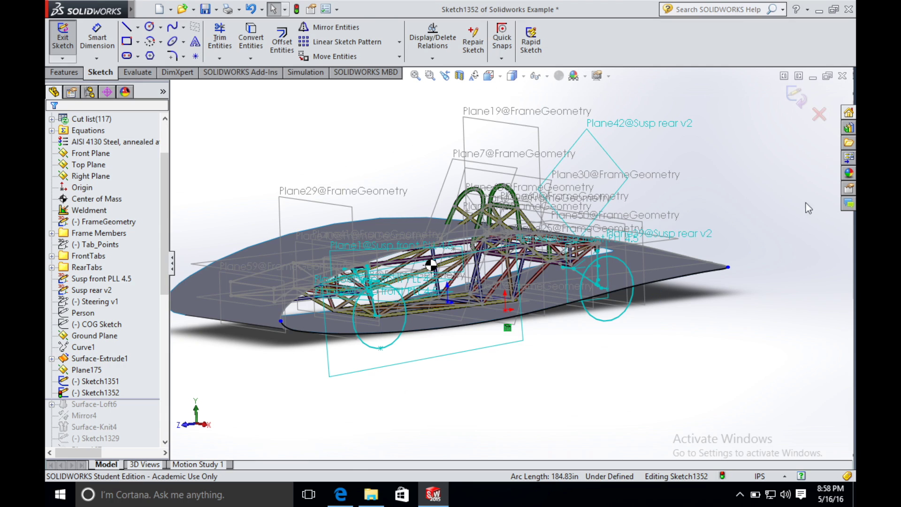
click(792, 97)
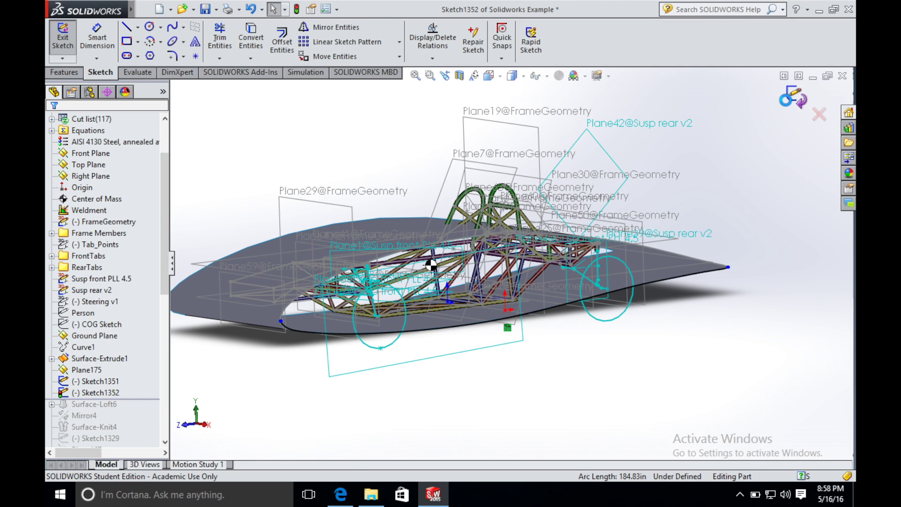
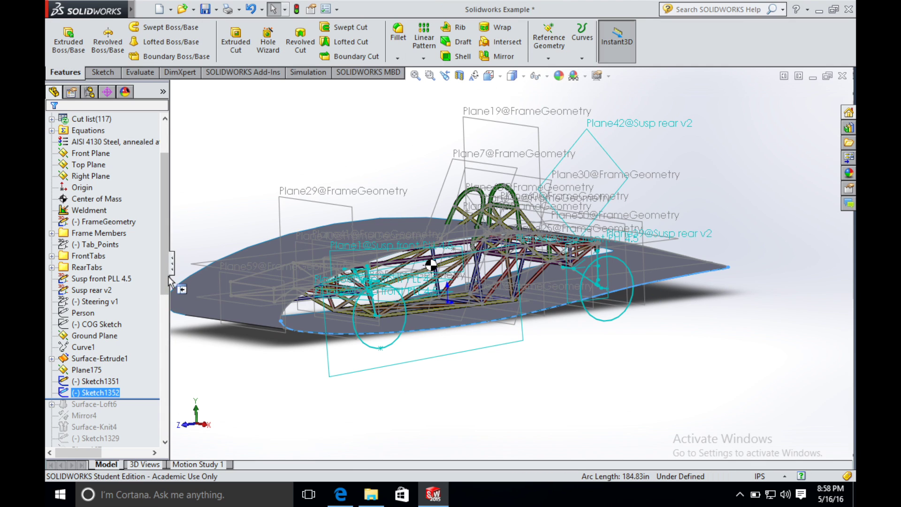
Step: Start a new sketch on the Front Plane and orient the view normal to it
mouse_move(165, 272)
mouse_down()
mouse_move(168, 243)
mouse_move(165, 285)
mouse_up()
click(94, 256)
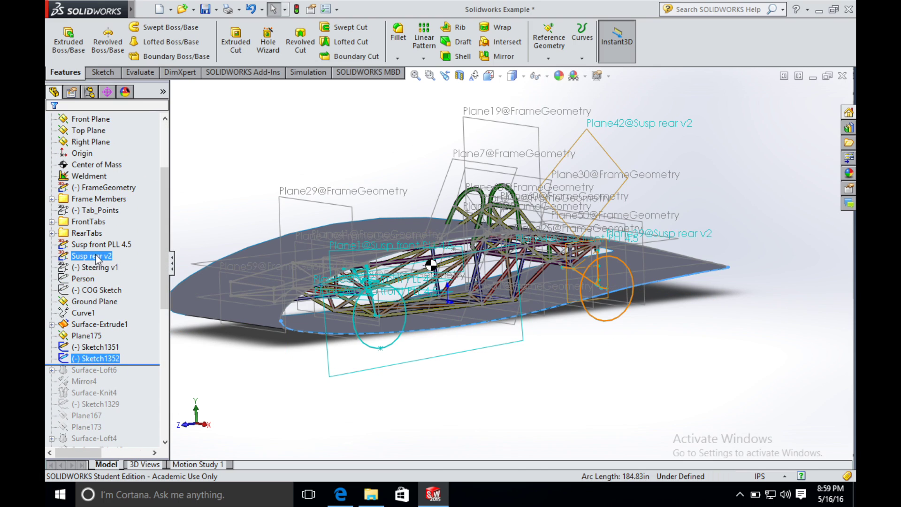
click(96, 119)
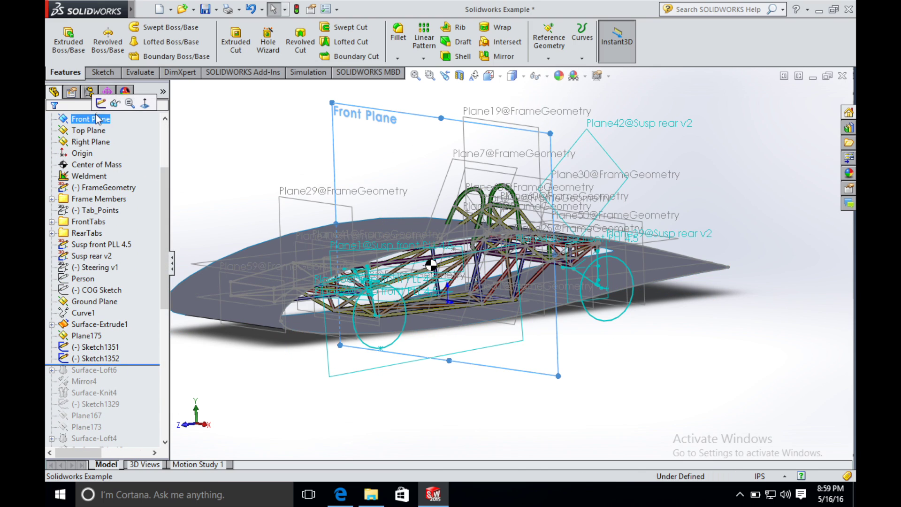
click(101, 103)
right_click(96, 121)
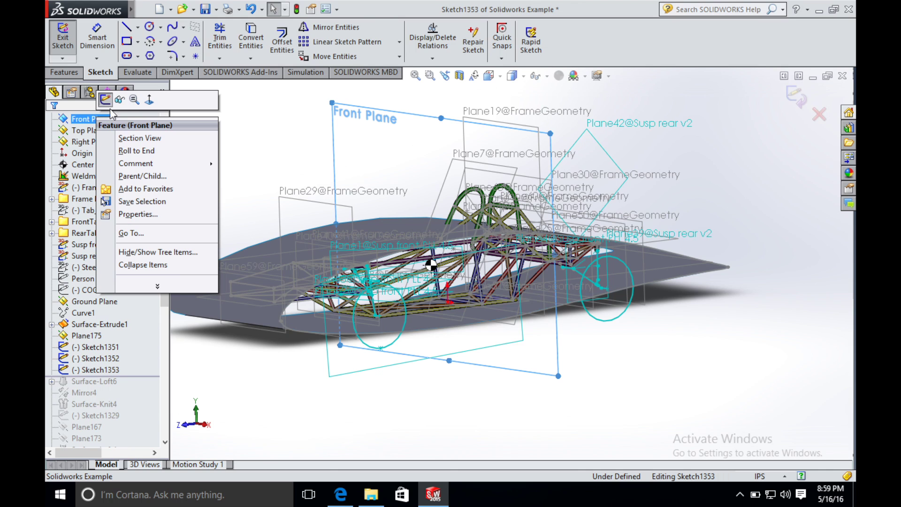
click(149, 100)
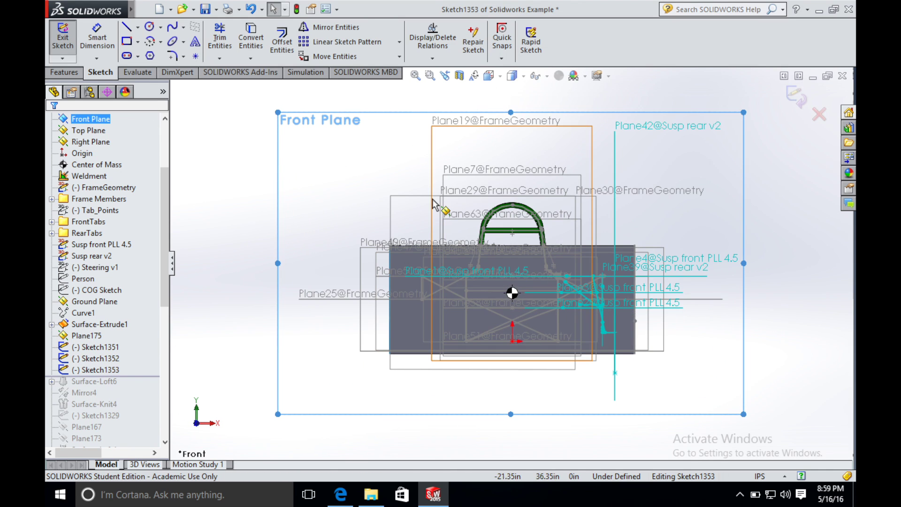
Step: Sketch a three-point spline joining the body side's upper and lower corners, bulging outward to about 39 in horizontally from the origin
click(181, 27)
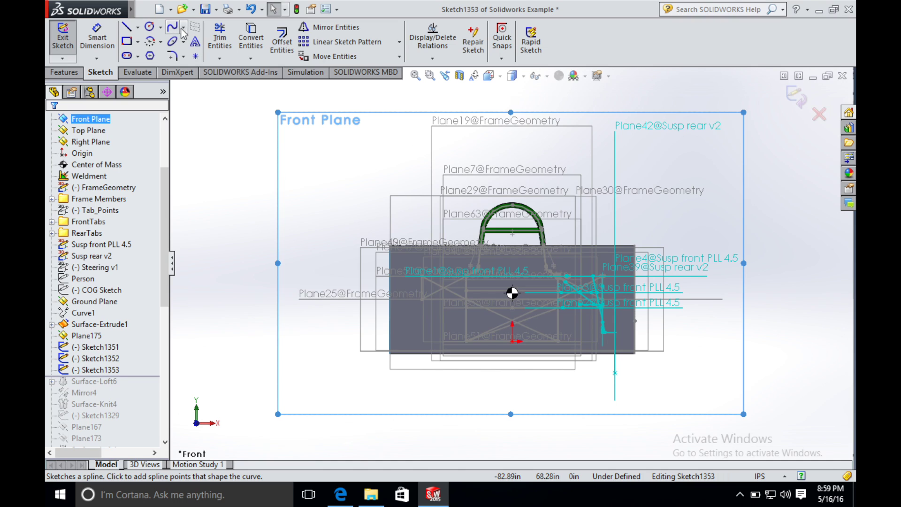
click(183, 28)
click(190, 42)
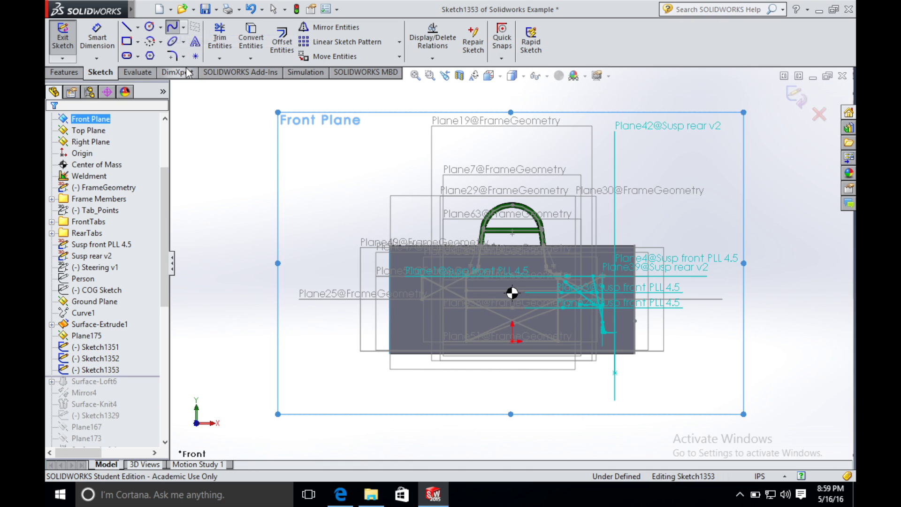
click(635, 245)
click(662, 301)
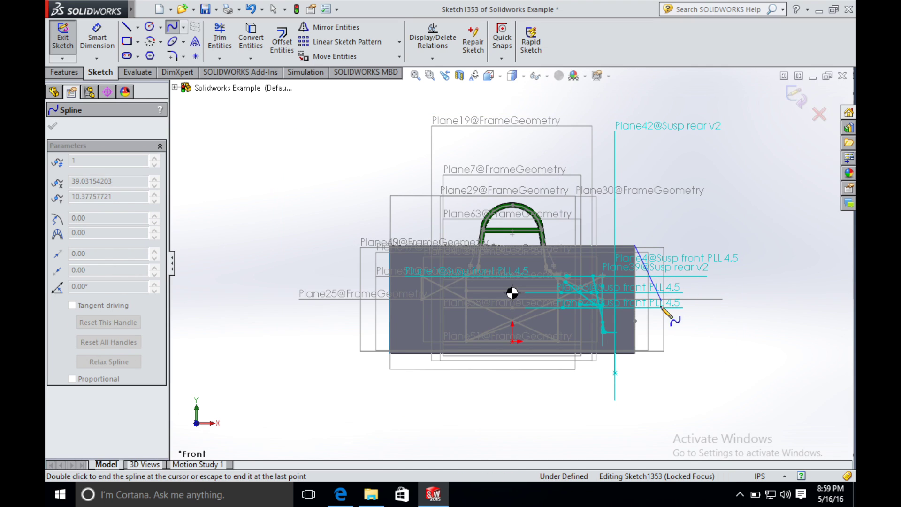
double_click(636, 353)
key(Escape)
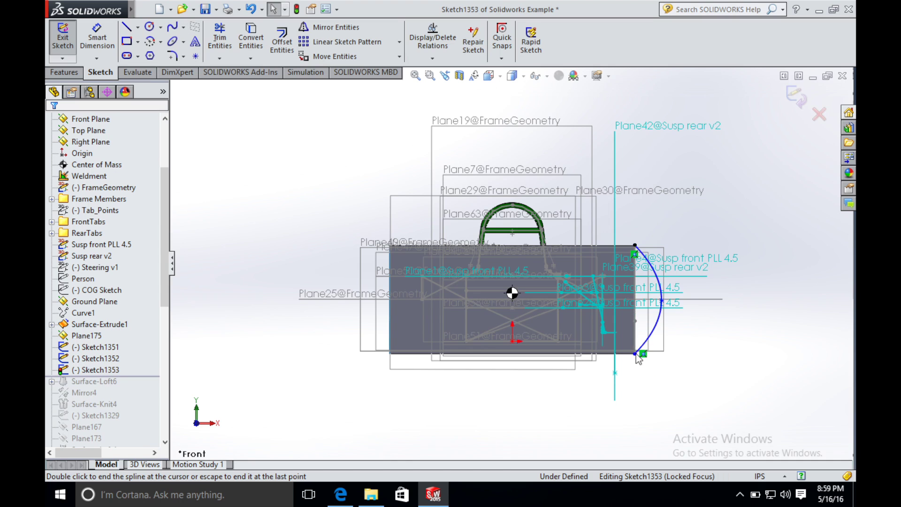
Step: Dimension the horizontal distance from the origin to the spline's middle point as 35 in
click(97, 38)
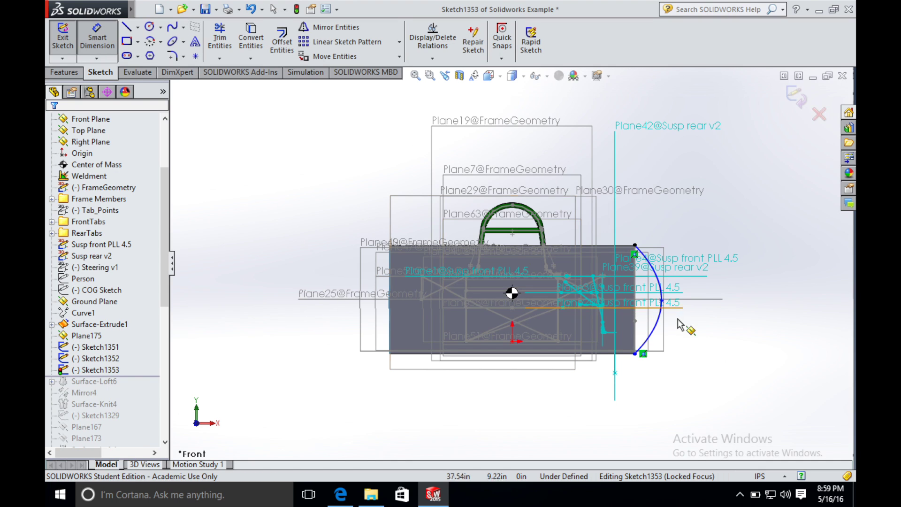
click(512, 341)
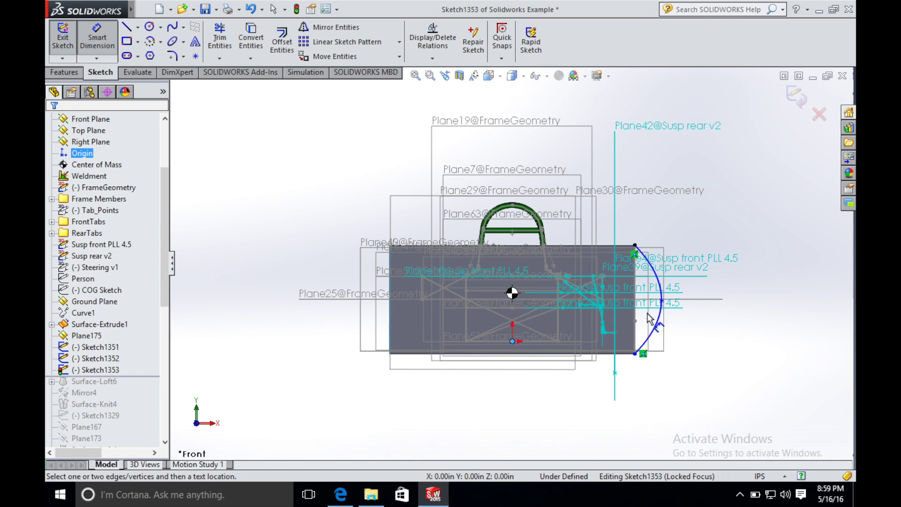
click(662, 300)
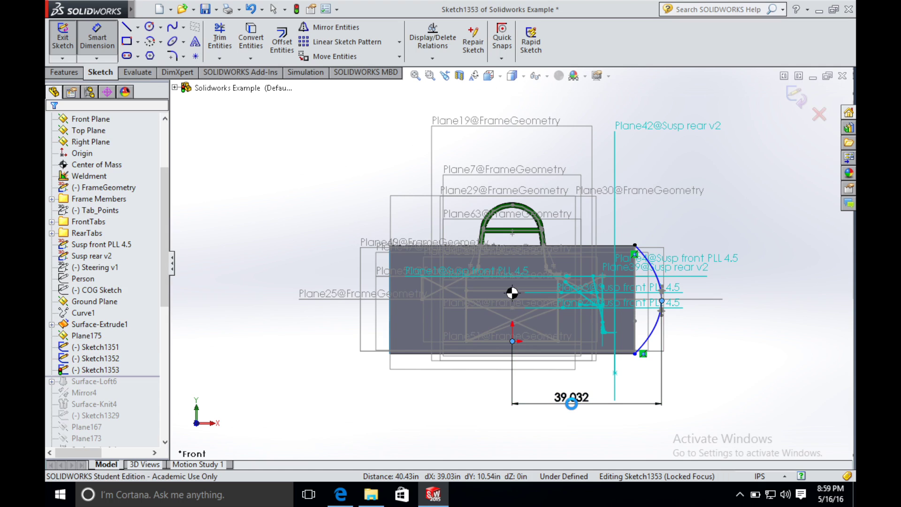
click(582, 401)
text(35in)
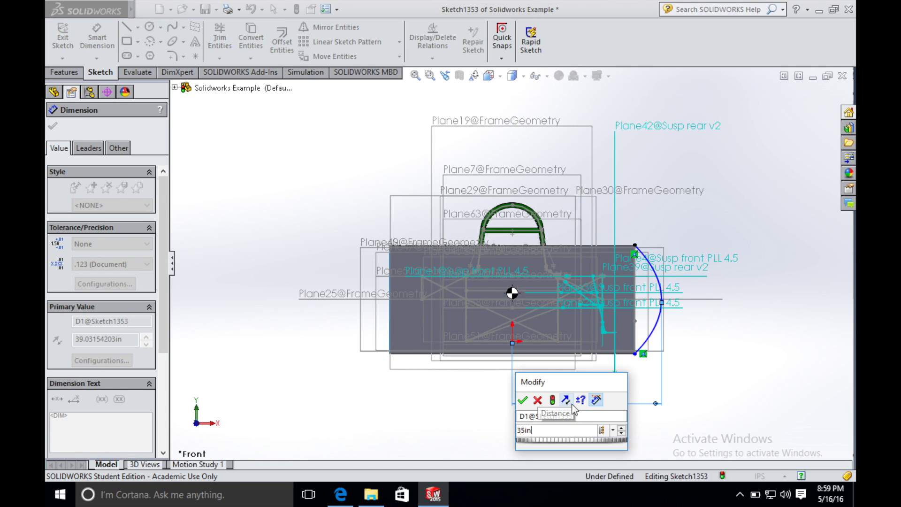
key(Return)
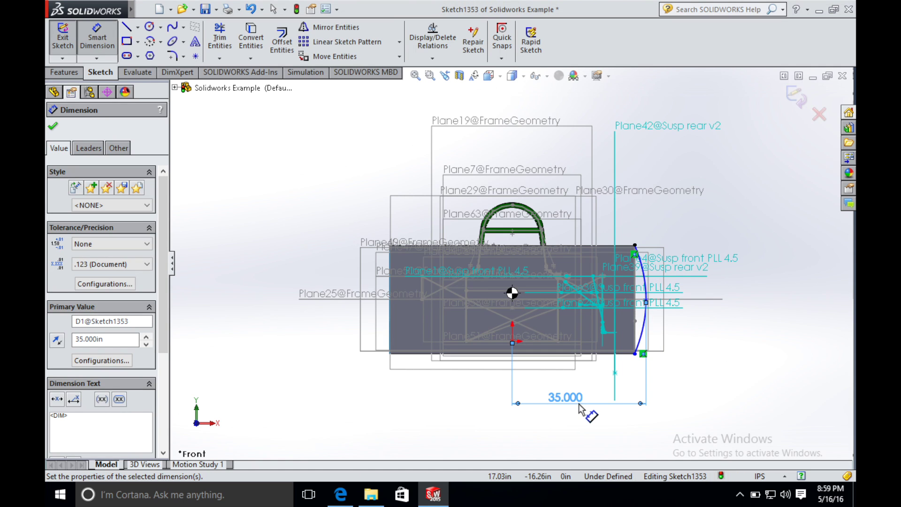
key(Escape)
Step: Replace the relation on the side spline's upper endpoint with a Pierce relation to the upper airfoil curve in Sketch1351
middle_drag(712, 309, 650, 273)
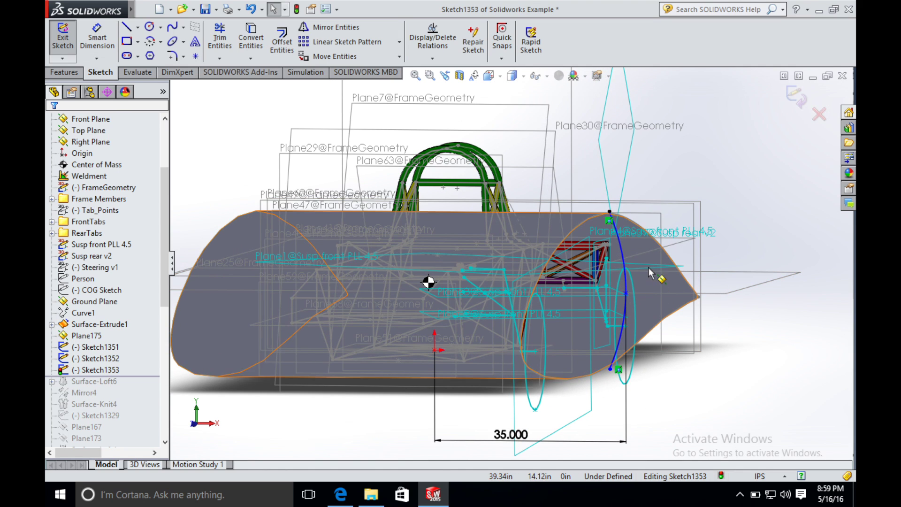
right_click(608, 221)
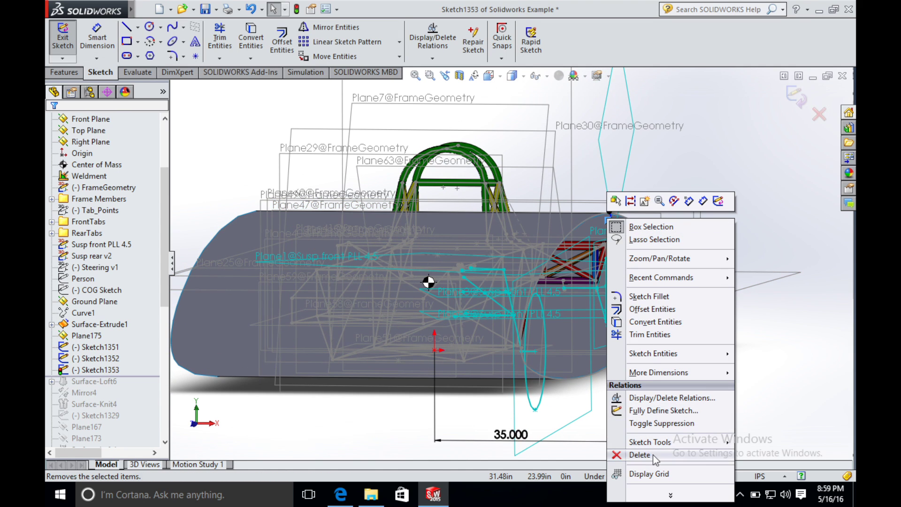
key(Escape)
click(611, 213)
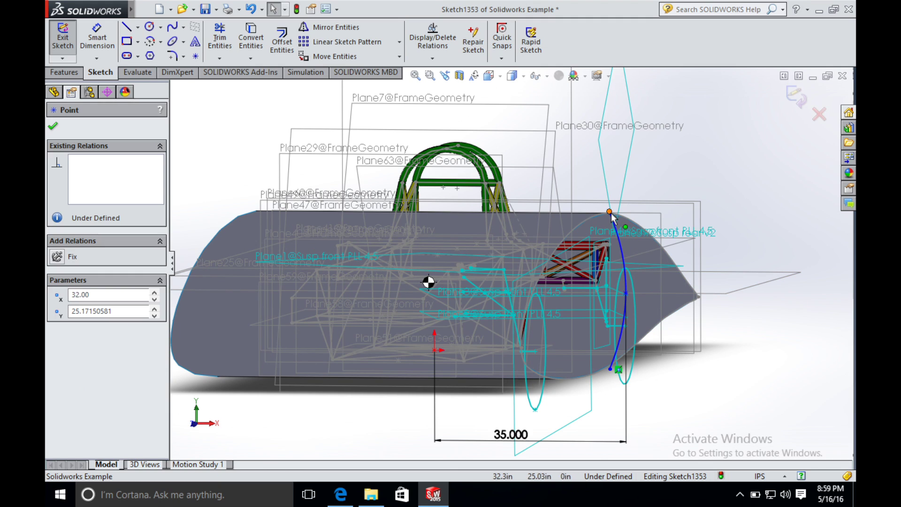
ctrl+click(593, 225)
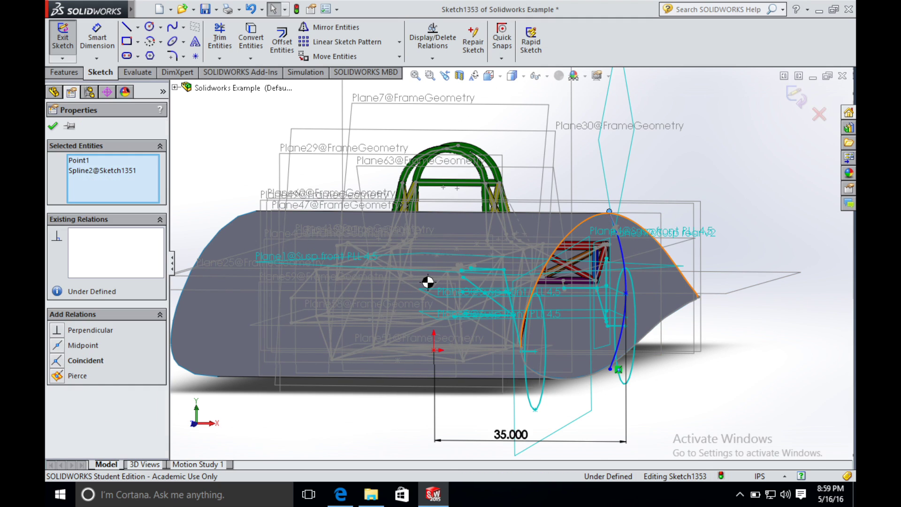
click(57, 375)
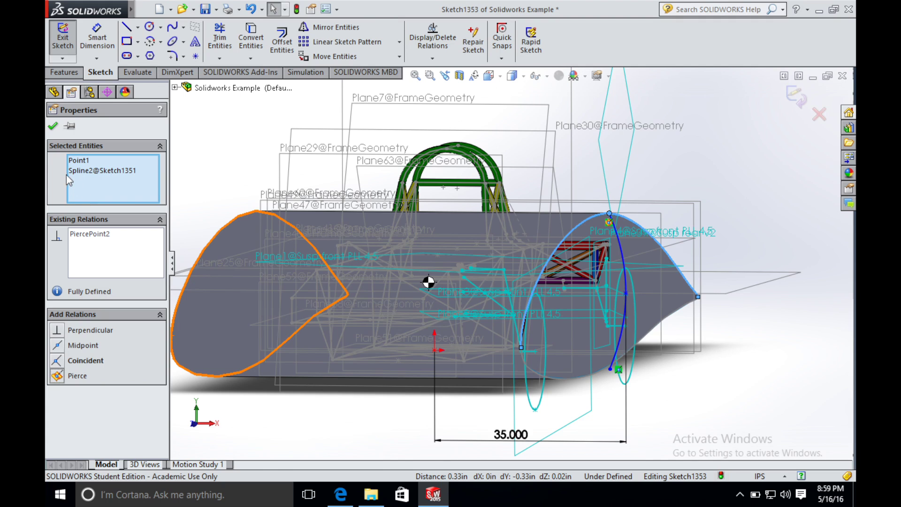
click(53, 126)
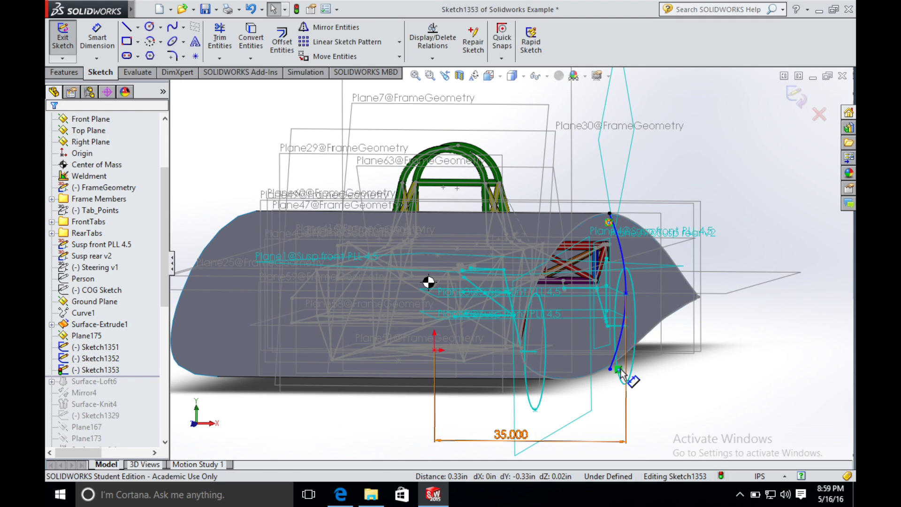
Step: Replace the lower endpoint's relation with a Pierce relation to the lower airfoil curve in Sketch1352, and exit the sketch
right_click(618, 370)
click(651, 458)
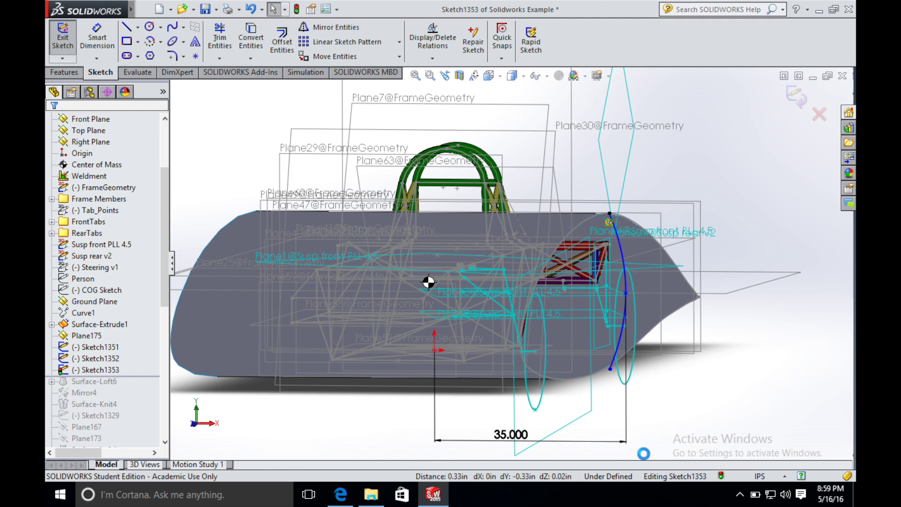
click(610, 369)
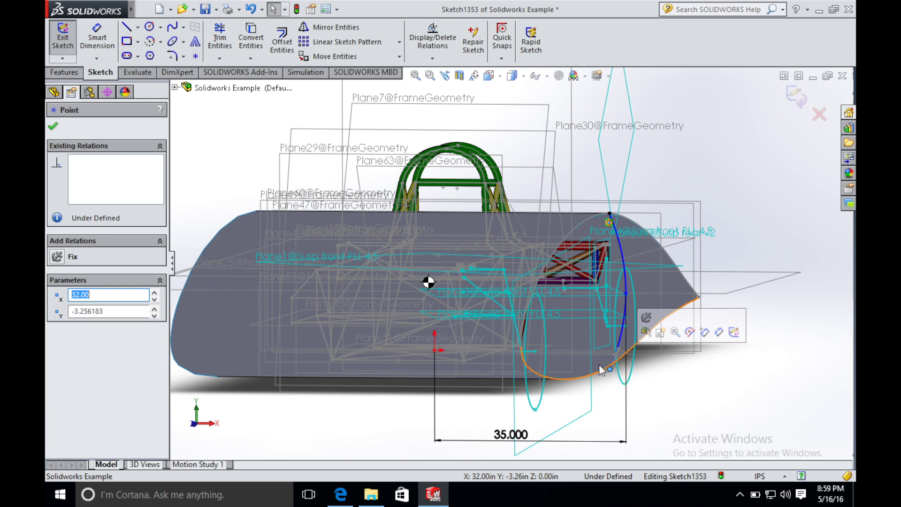
ctrl+click(596, 371)
click(70, 374)
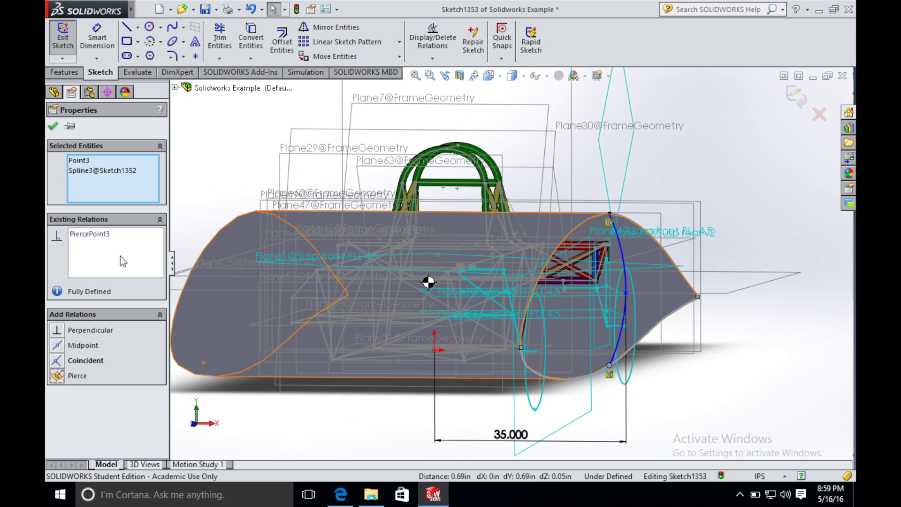
click(53, 125)
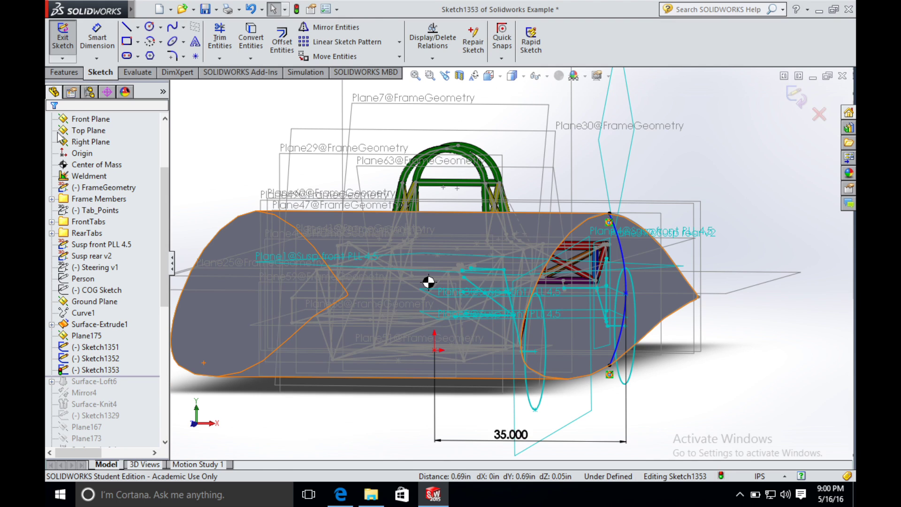
click(794, 99)
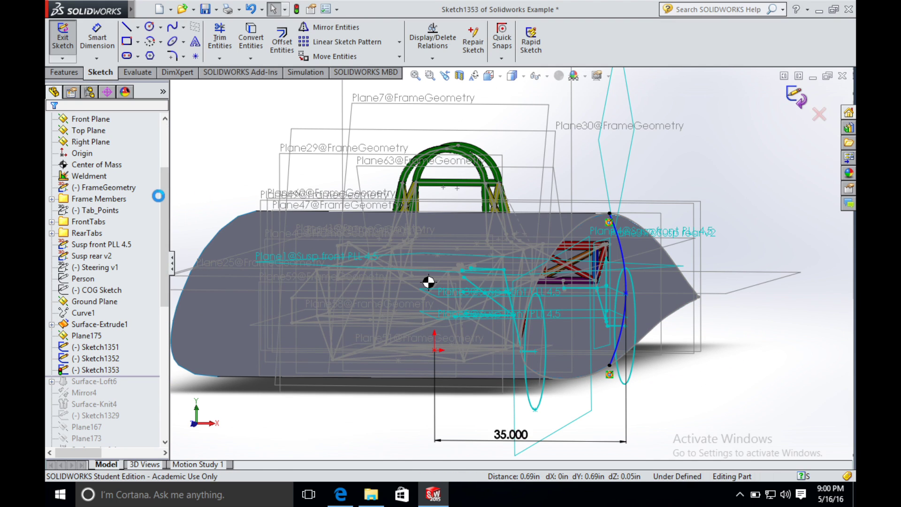
Step: Create a lofted surface with Sketch1351 and Sketch1352 as profiles and Sketch1353 as the guide curve
ctrl+click(104, 358)
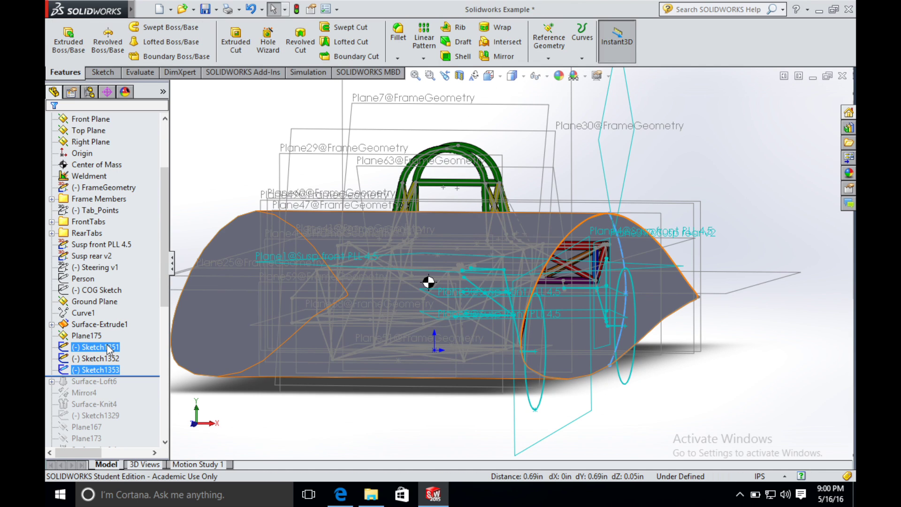
click(104, 369)
click(176, 5)
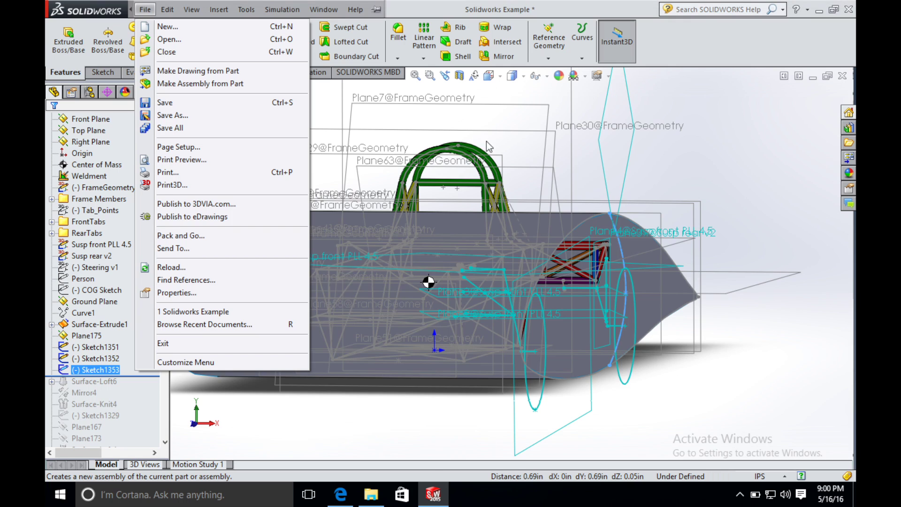
click(226, 16)
click(226, 16)
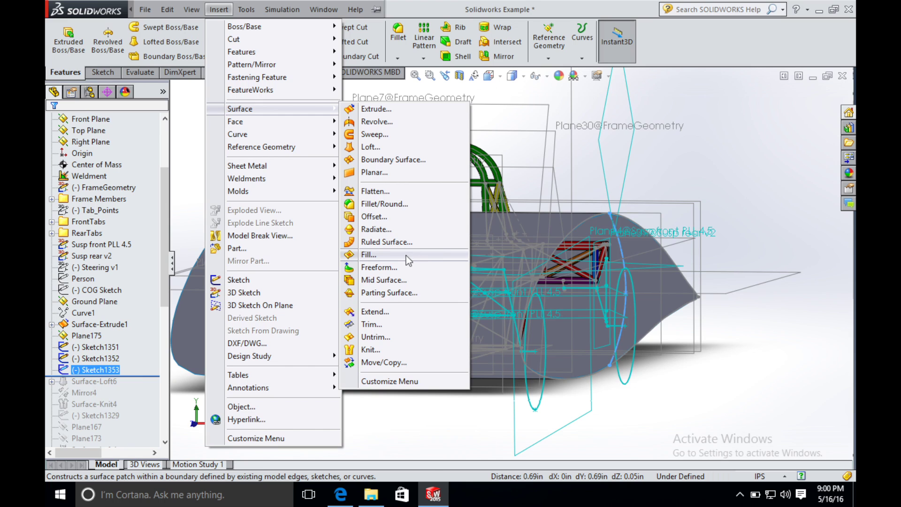
click(373, 147)
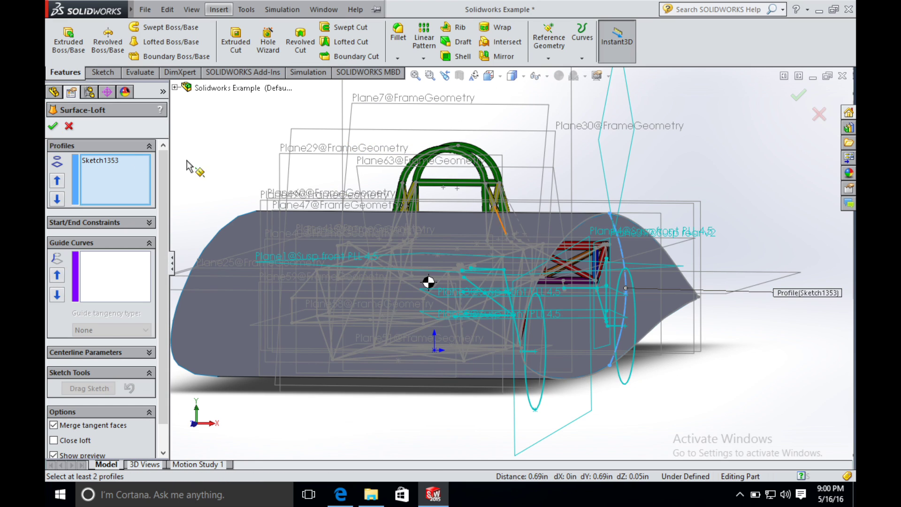
right_click(100, 161)
click(121, 168)
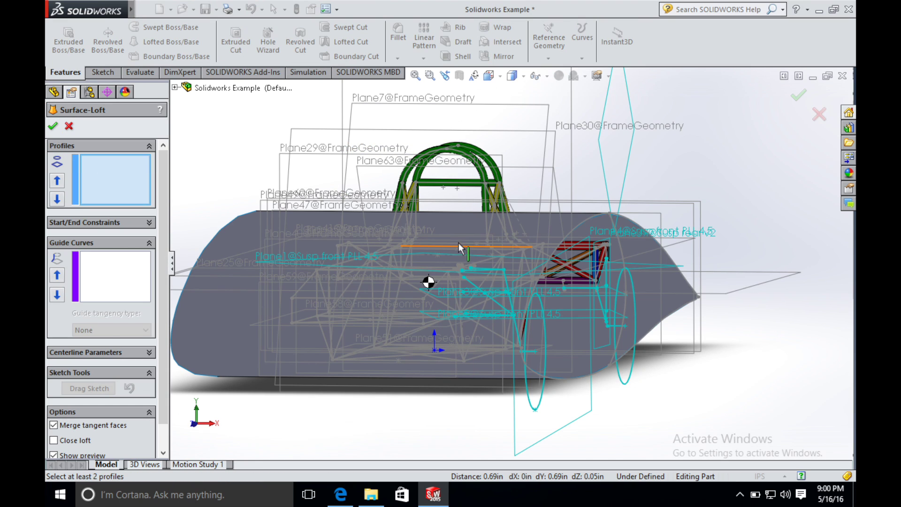
click(576, 225)
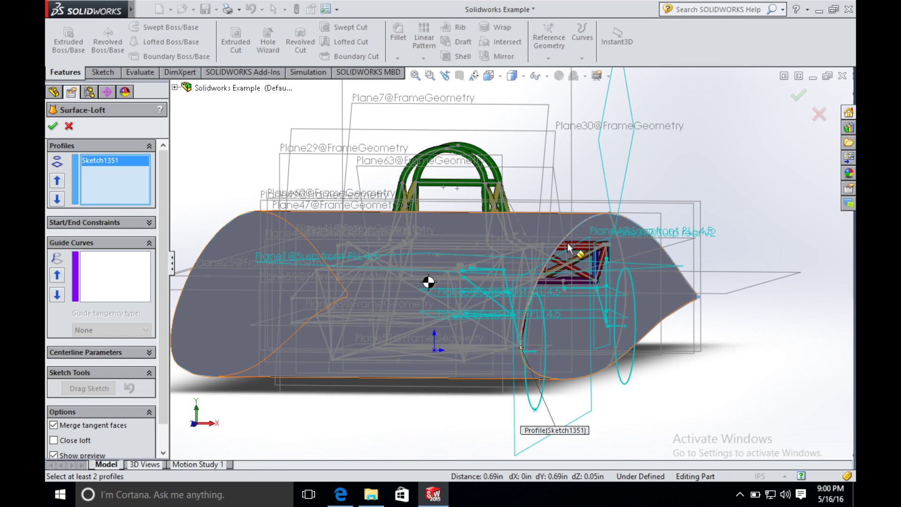
click(576, 377)
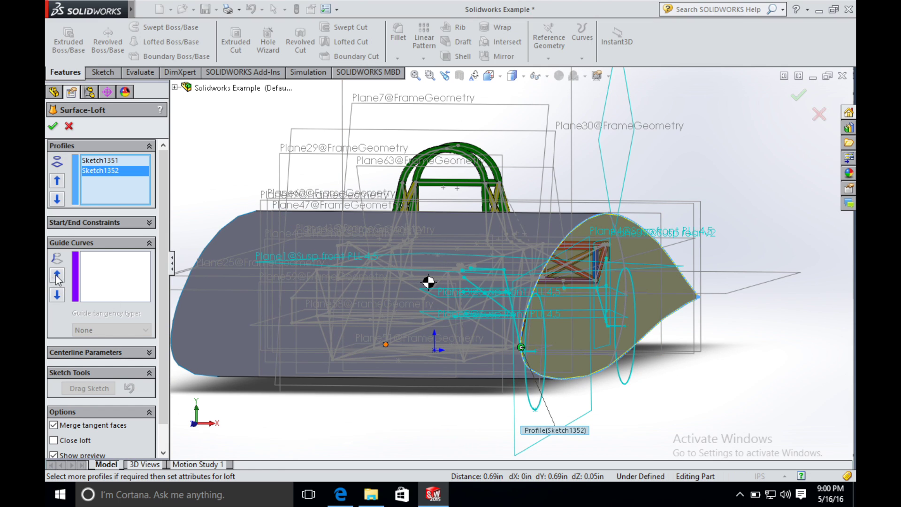
click(622, 254)
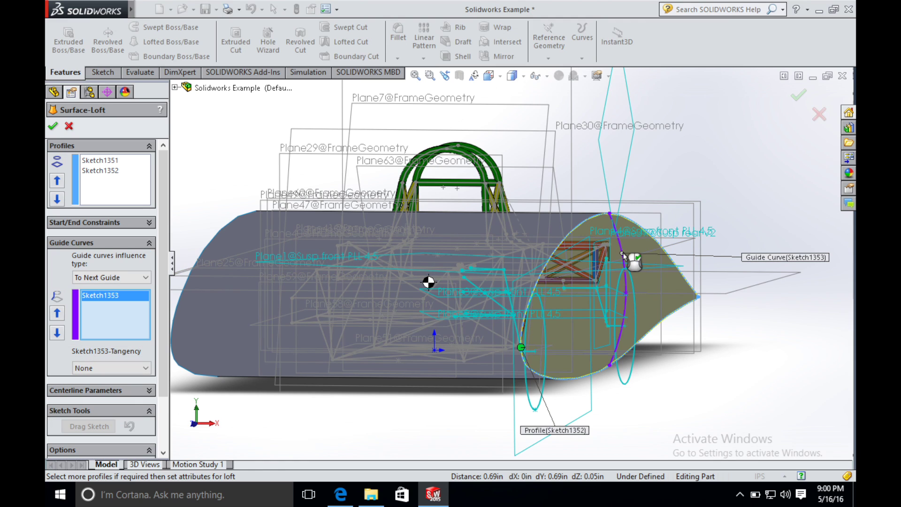
click(52, 125)
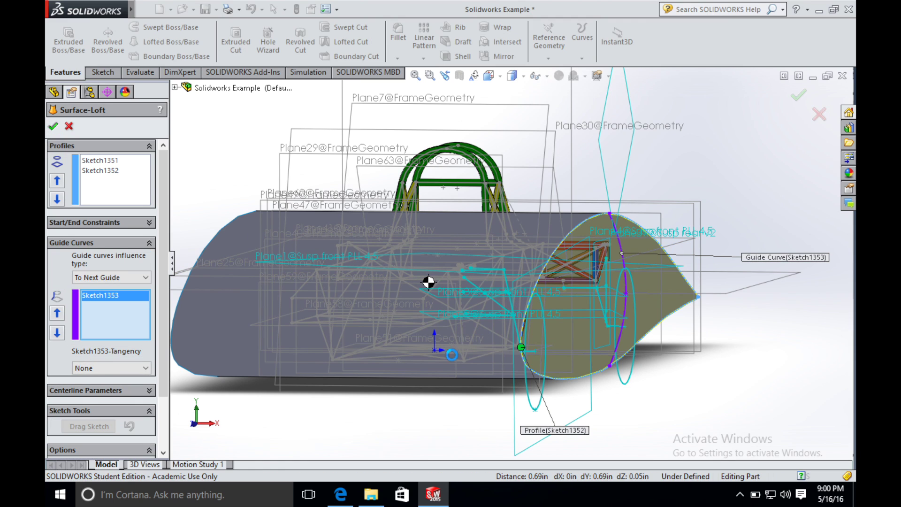
Step: Mirror the Surface-Loft6 body about the Right Plane to form the opposite rounded side
click(194, 425)
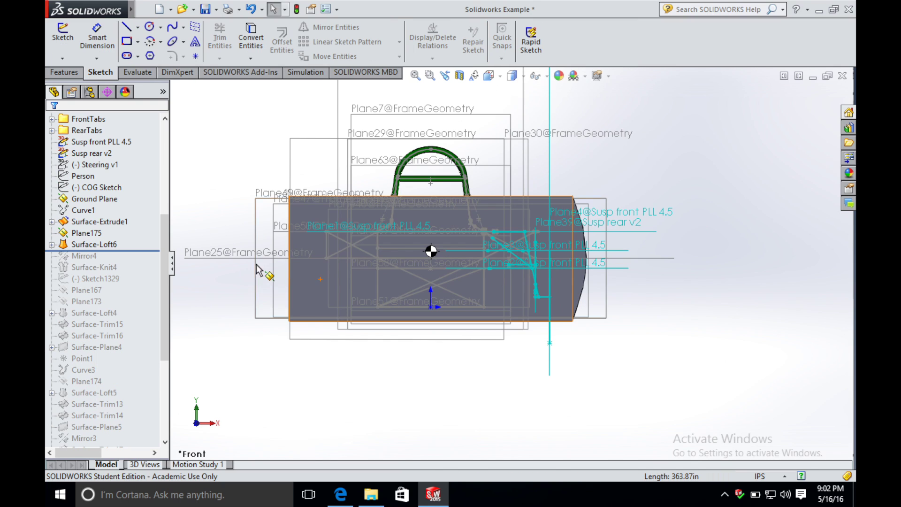
click(65, 72)
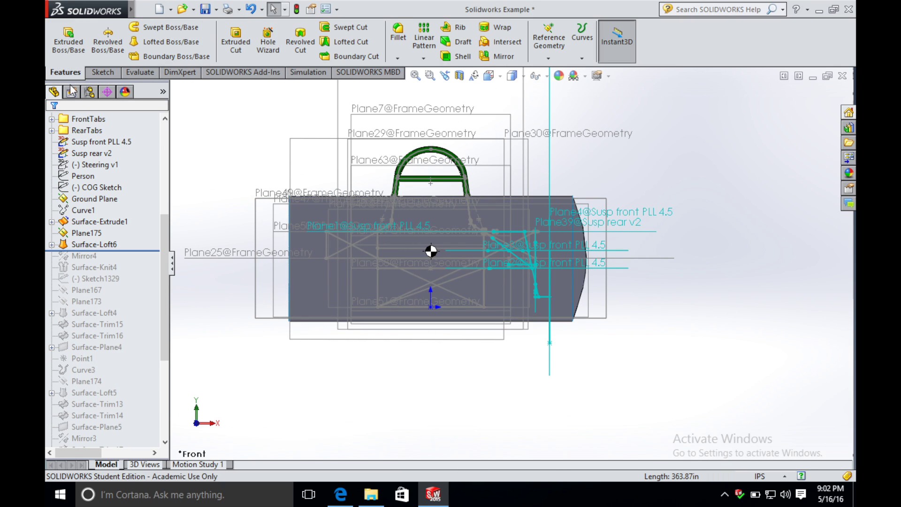
click(502, 56)
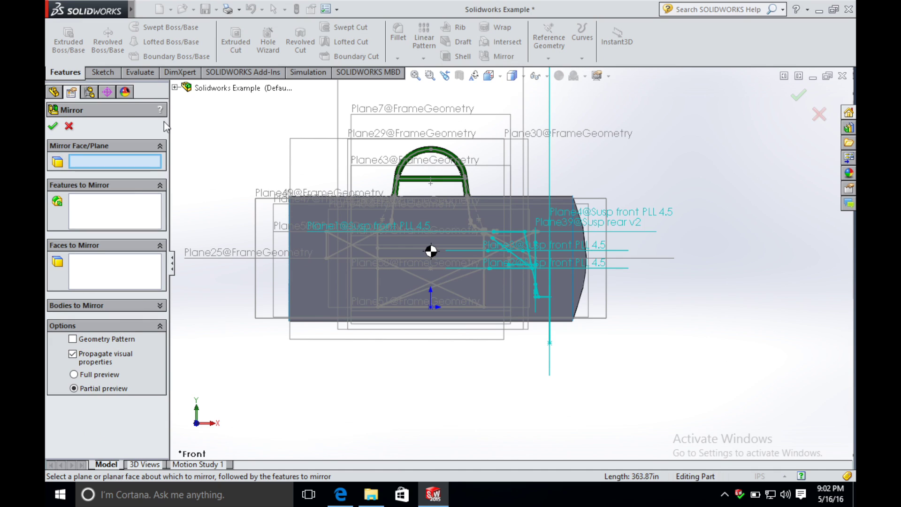
click(175, 87)
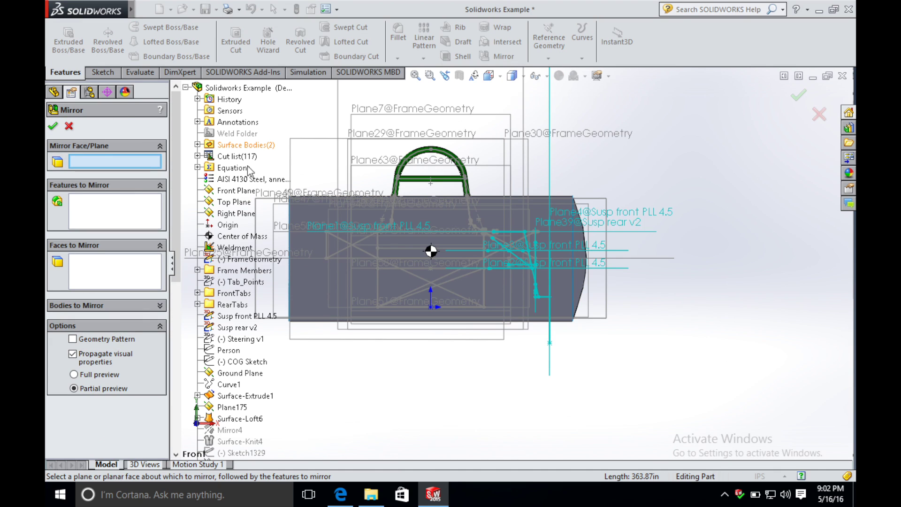
click(235, 213)
click(52, 306)
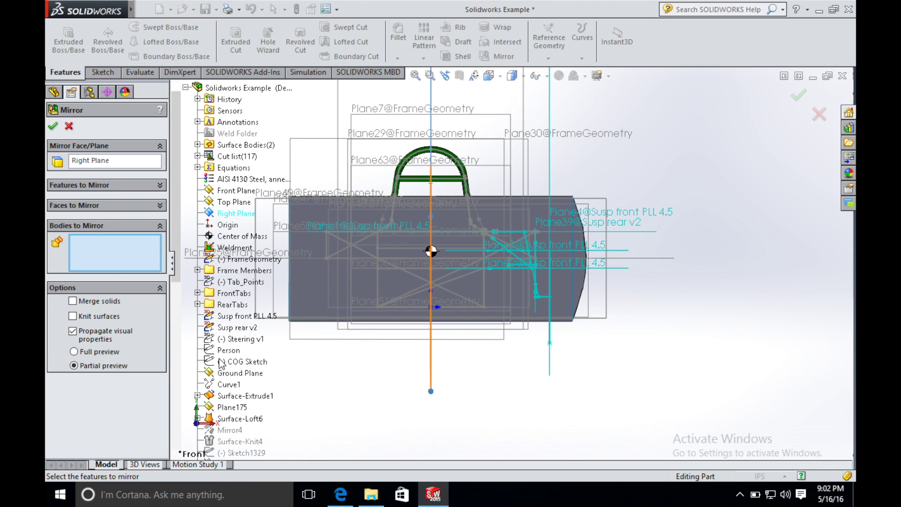
click(241, 418)
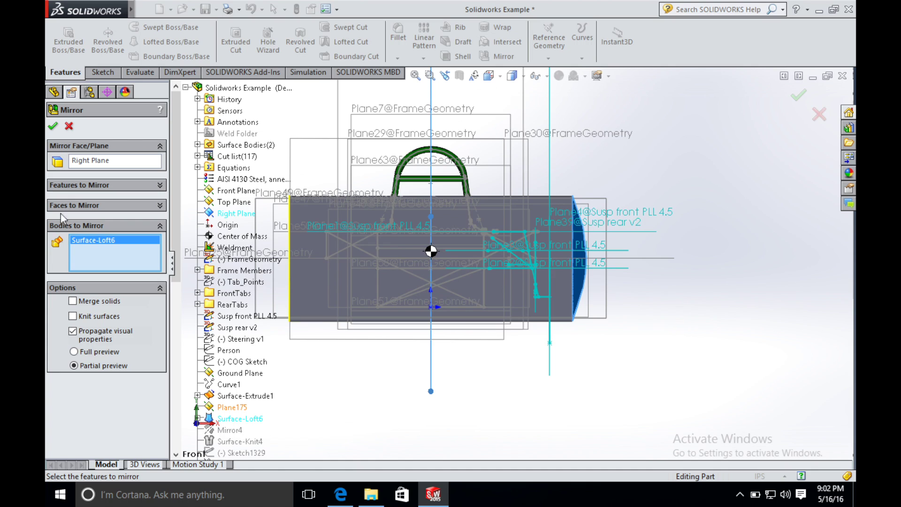
click(53, 126)
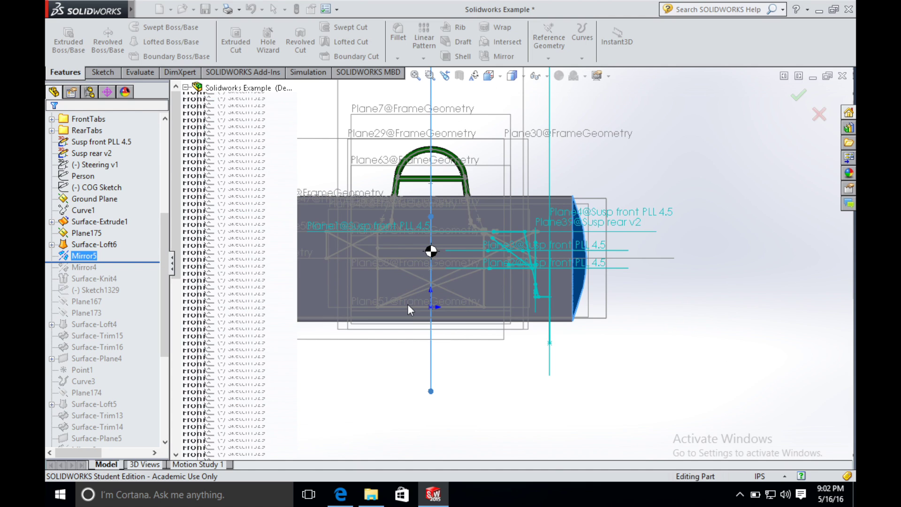
mouse_move(654, 322)
middle_down()
mouse_move(639, 324)
mouse_move(654, 318)
middle_up()
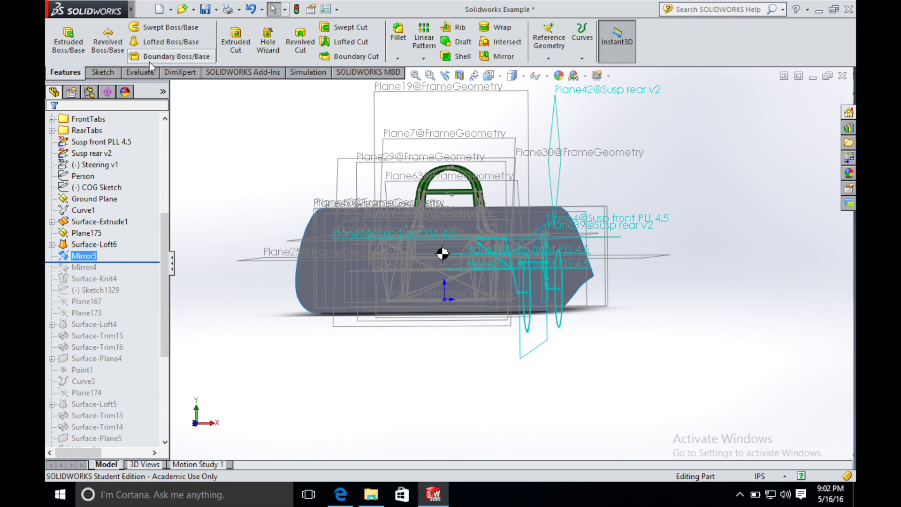
Step: Knit the lofted side, the extruded body surface and the mirrored side into one surface
mouse_move(121, 9)
click(229, 11)
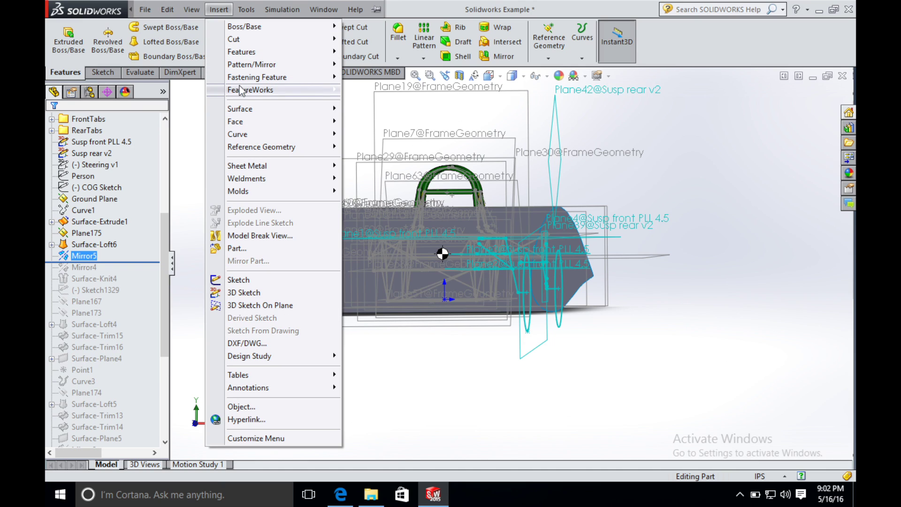
mouse_move(258, 110)
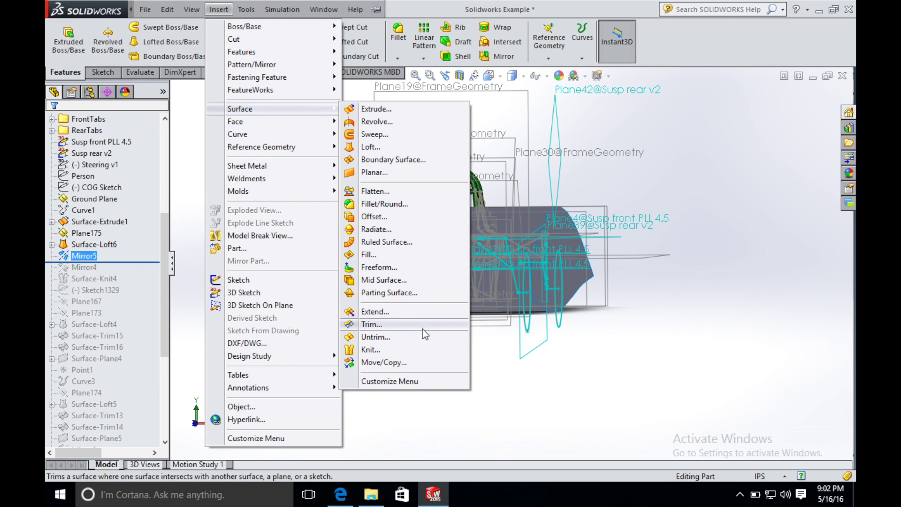
click(415, 348)
click(562, 241)
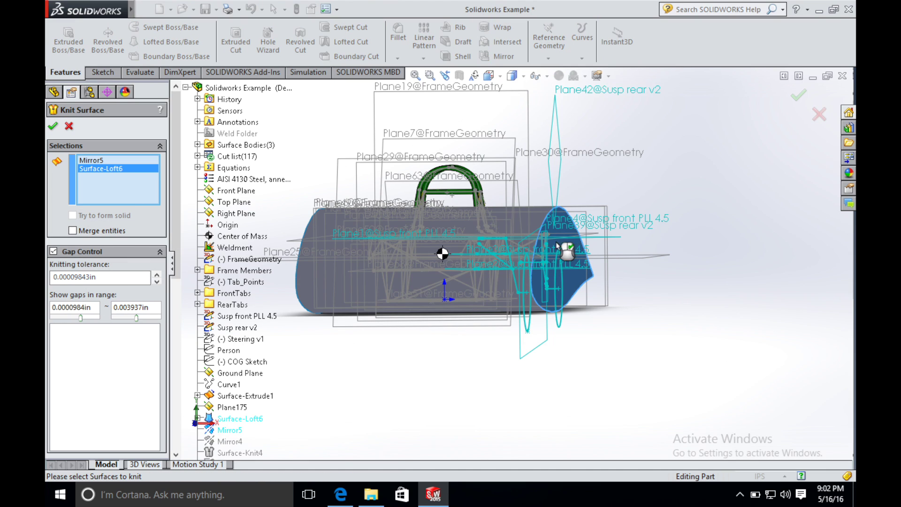
right_click(141, 186)
click(156, 191)
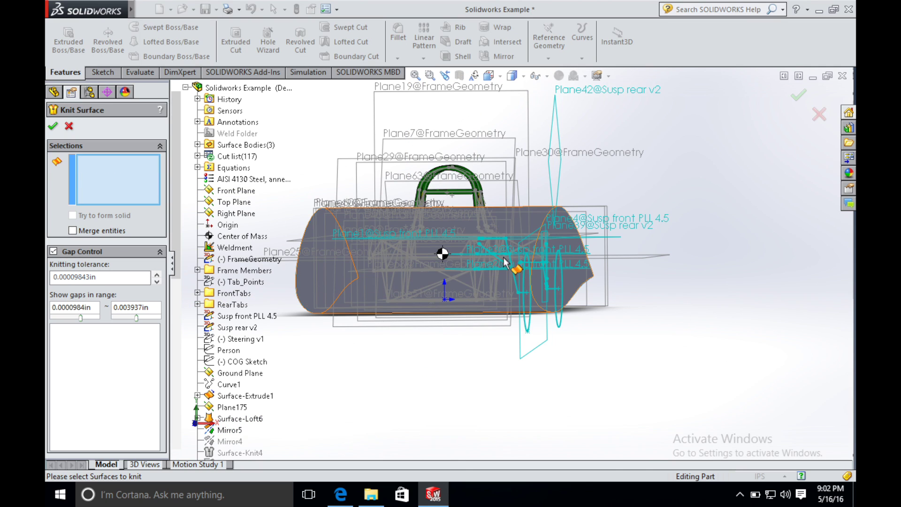
click(452, 233)
click(357, 300)
middle_drag(356, 300, 390, 296)
click(381, 303)
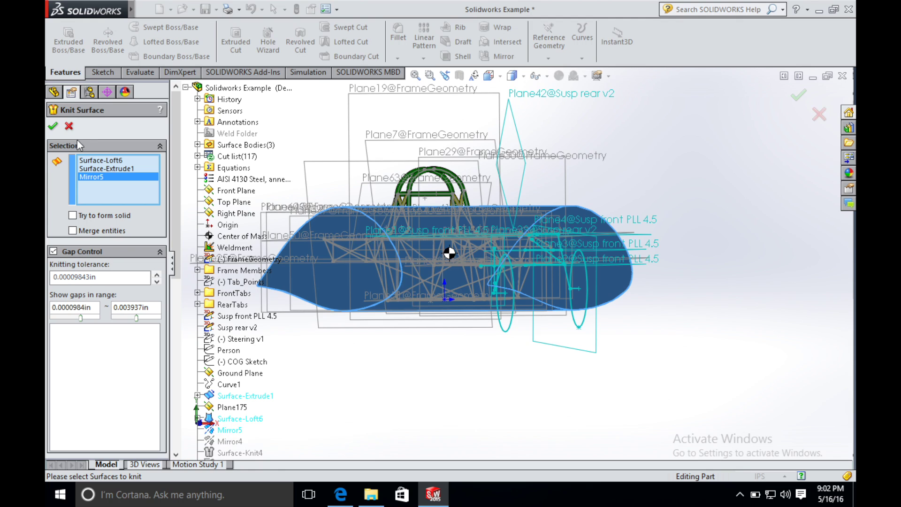
click(53, 125)
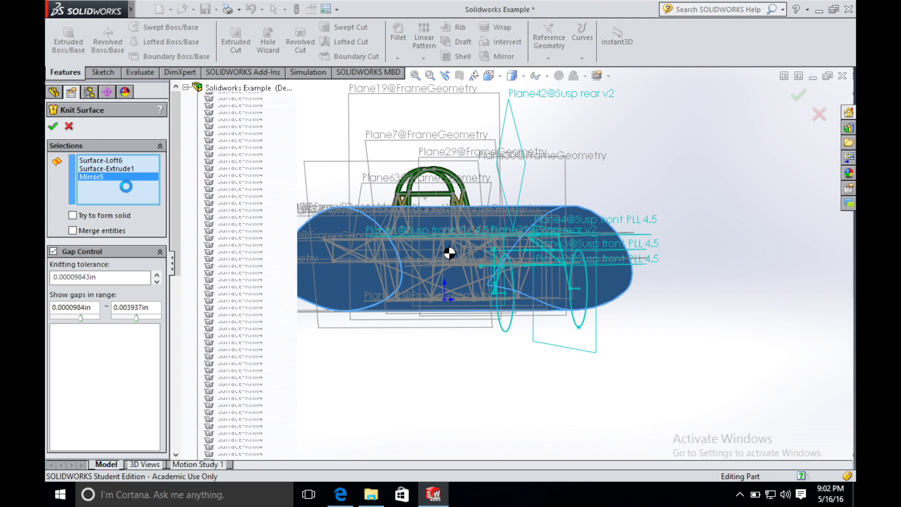
middle_drag(422, 357, 450, 356)
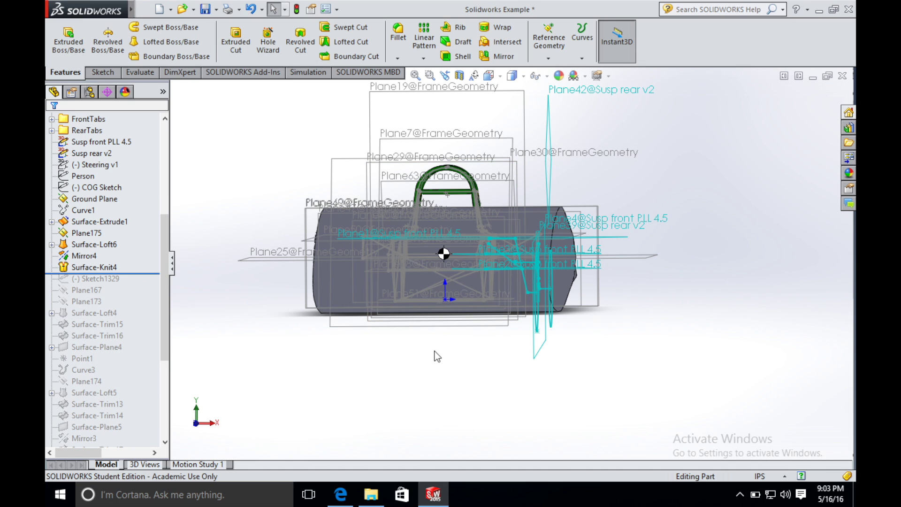
Step: Roll the feature history forward through Plane173 and inspect that plane together with the airfoil sketch below the front wheel
middle_drag(522, 342, 487, 342)
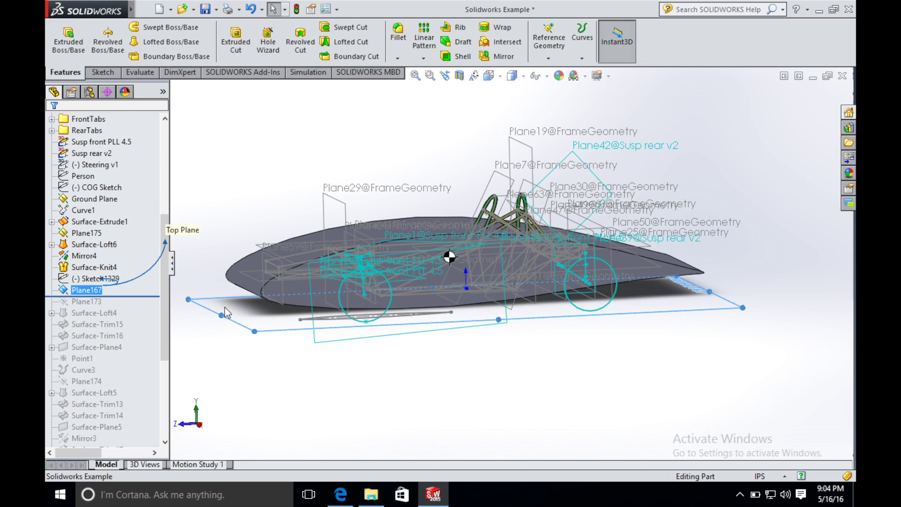
scroll(256, 329, down, 2)
middle_drag(388, 349, 328, 336)
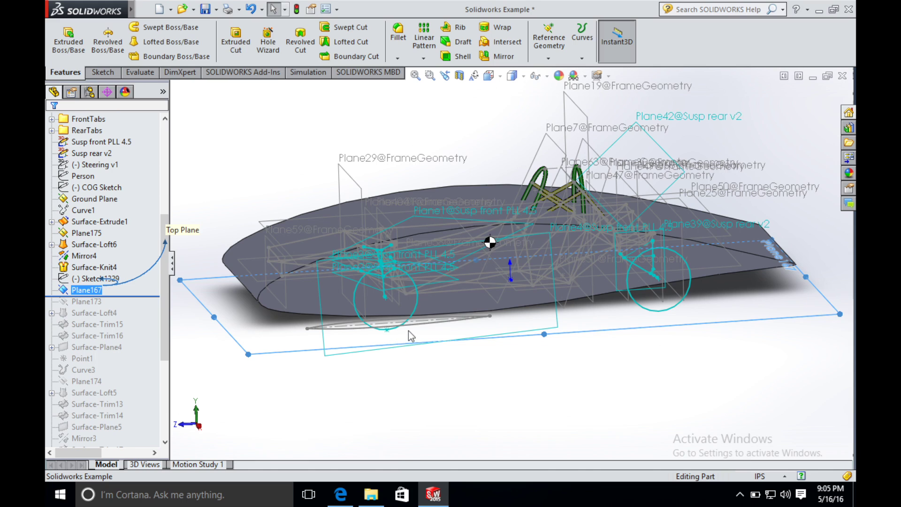
scroll(392, 347, up, 5)
click(549, 259)
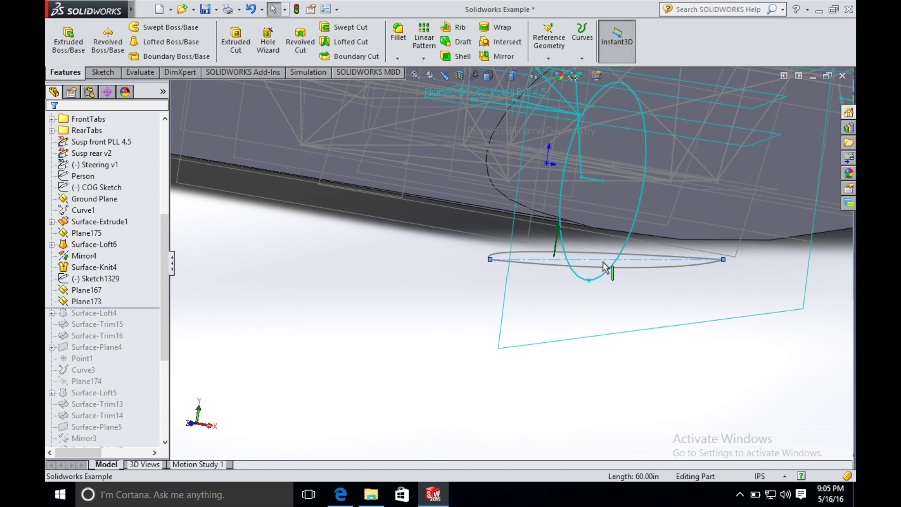
click(106, 302)
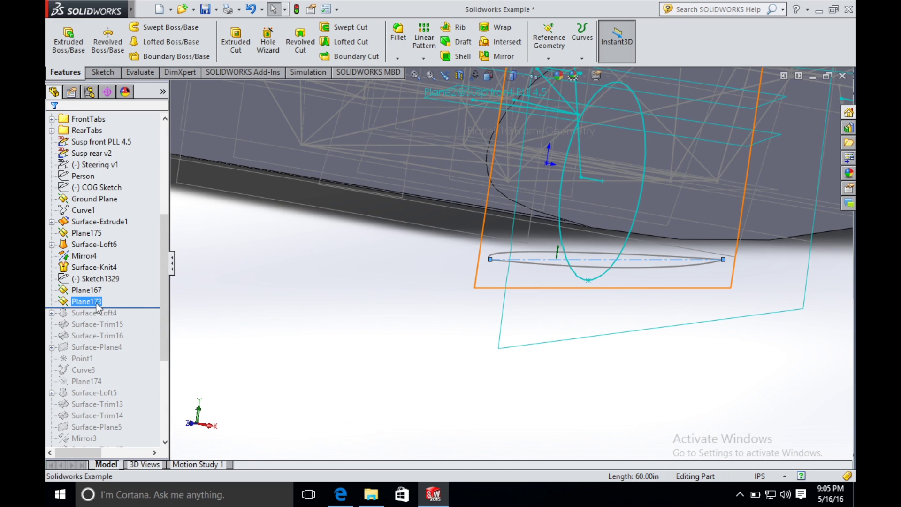
scroll(512, 263, down, 3)
middle_drag(578, 302, 637, 191)
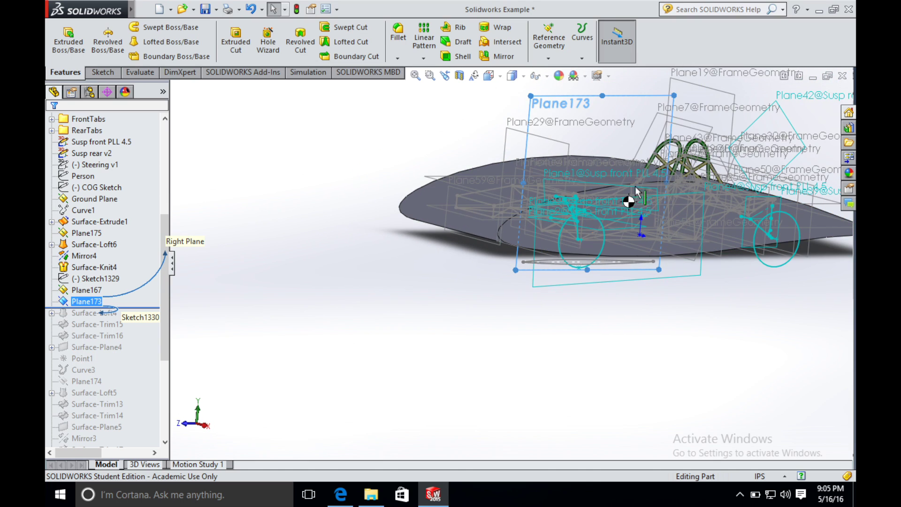
Step: On Plane173, sketch a three-point spline from the front end of the lower airfoil's centerline, curving up and forward past the body's nose
right_click(91, 304)
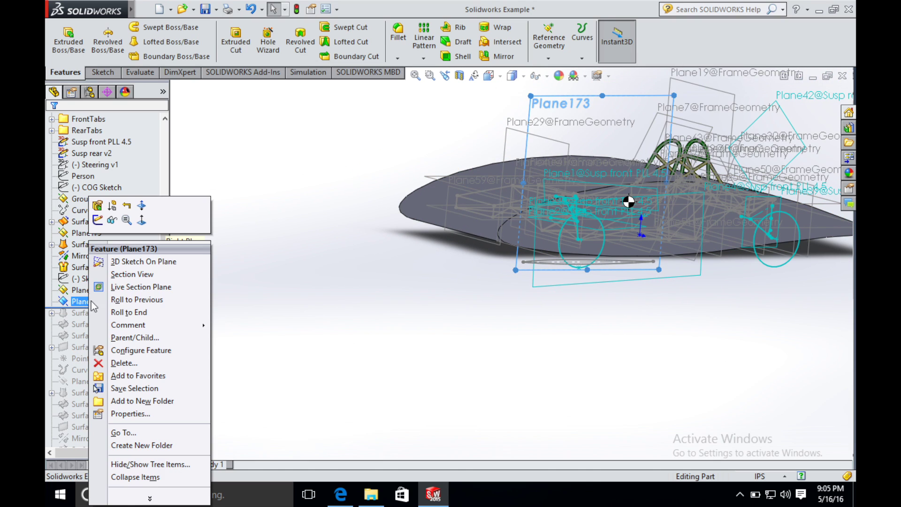
click(98, 220)
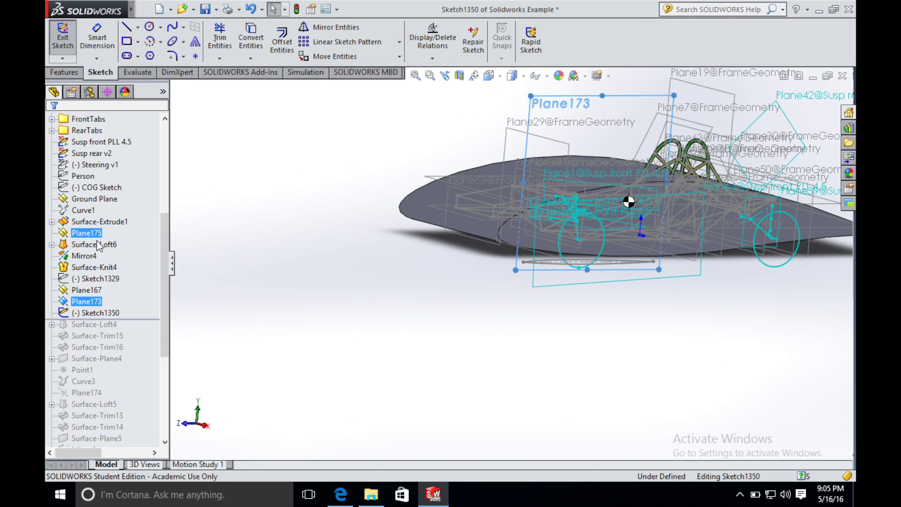
right_click(94, 314)
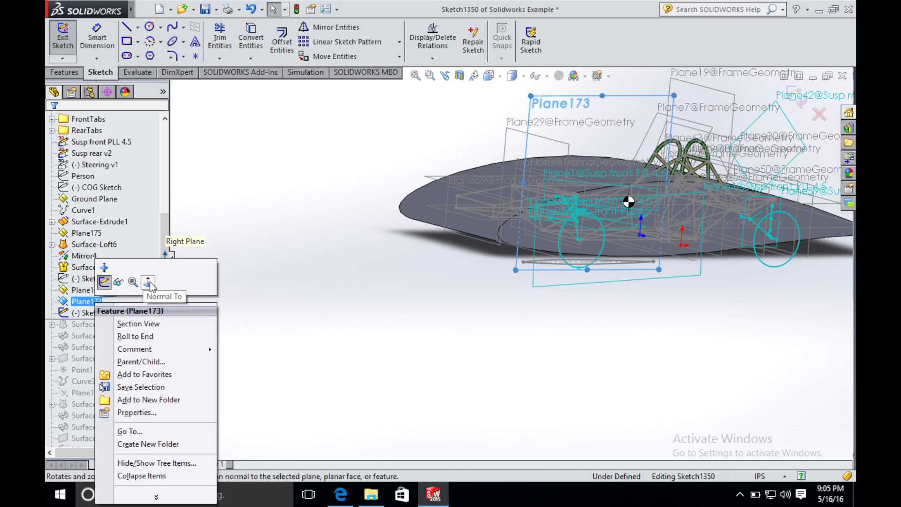
click(150, 282)
scroll(458, 284, down, 2)
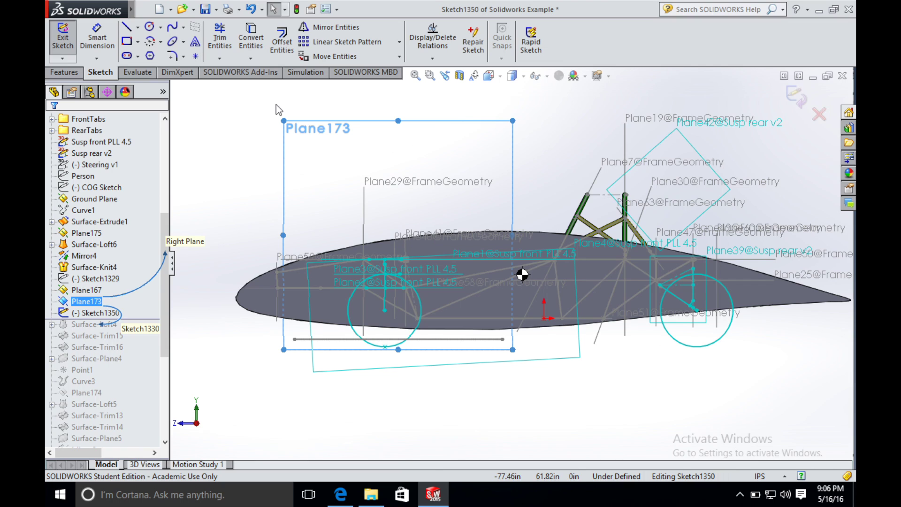
click(174, 29)
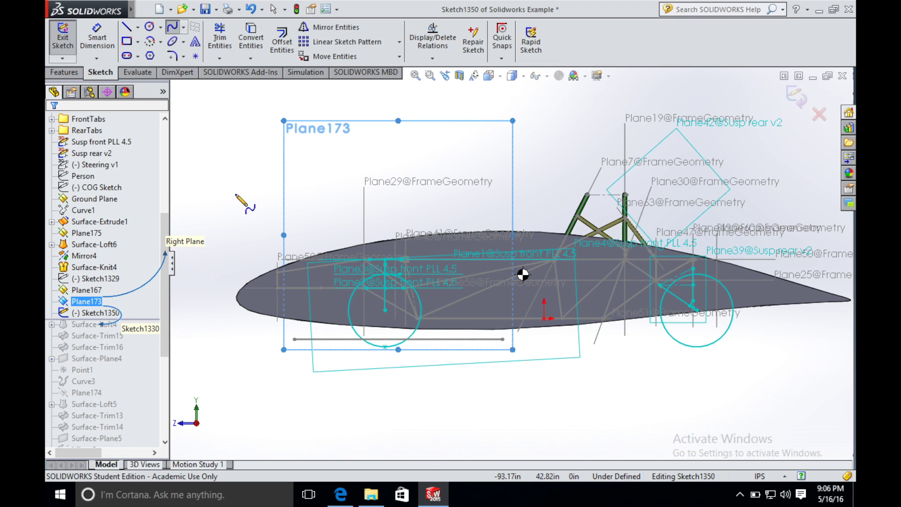
click(294, 339)
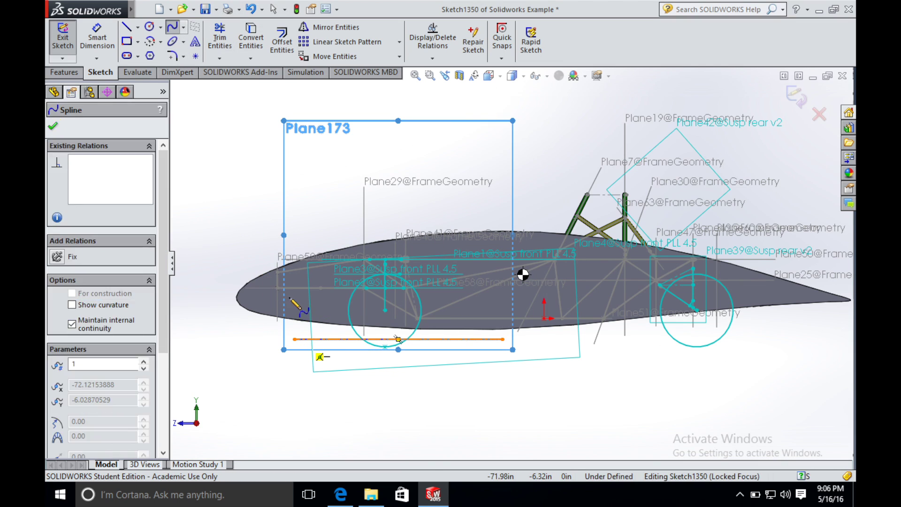
click(264, 287)
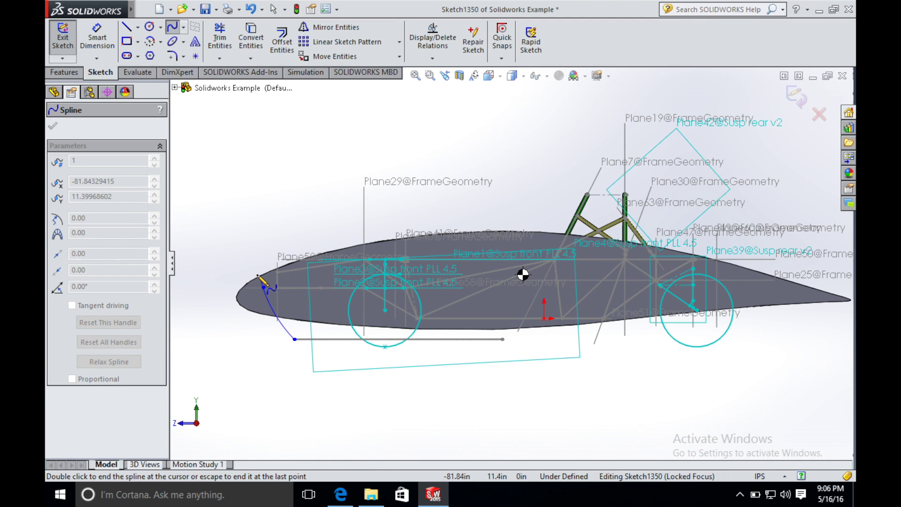
double_click(220, 252)
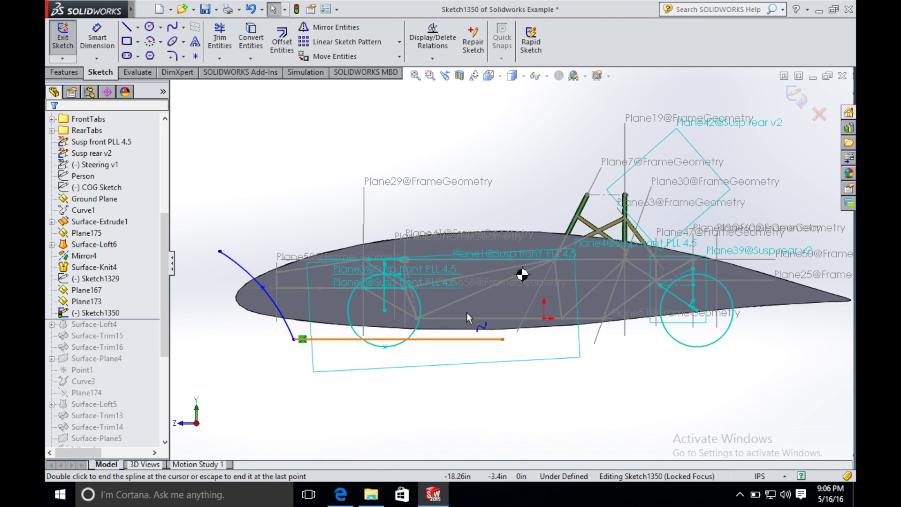
Step: Sketch a second three-point spline from the centerline's rear end, rising rearward above the body's upper surface, and exit the sketch
click(172, 27)
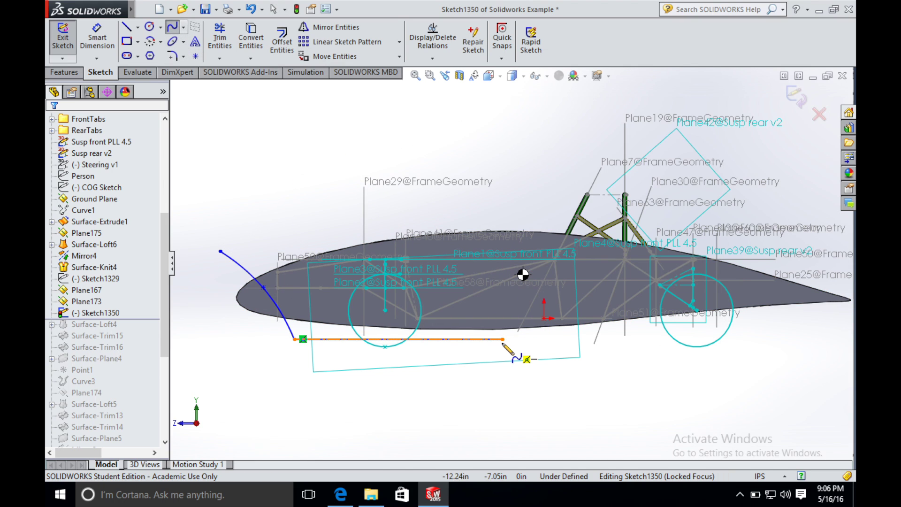
click(530, 357)
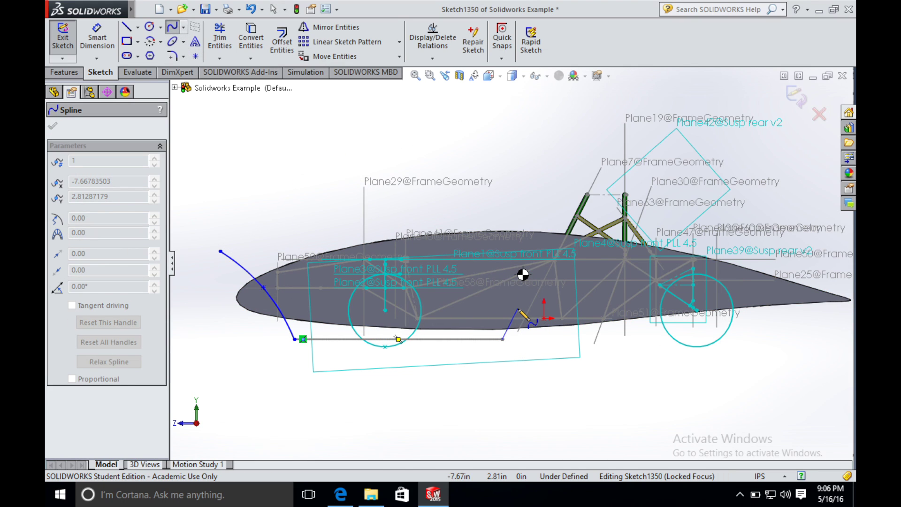
click(518, 309)
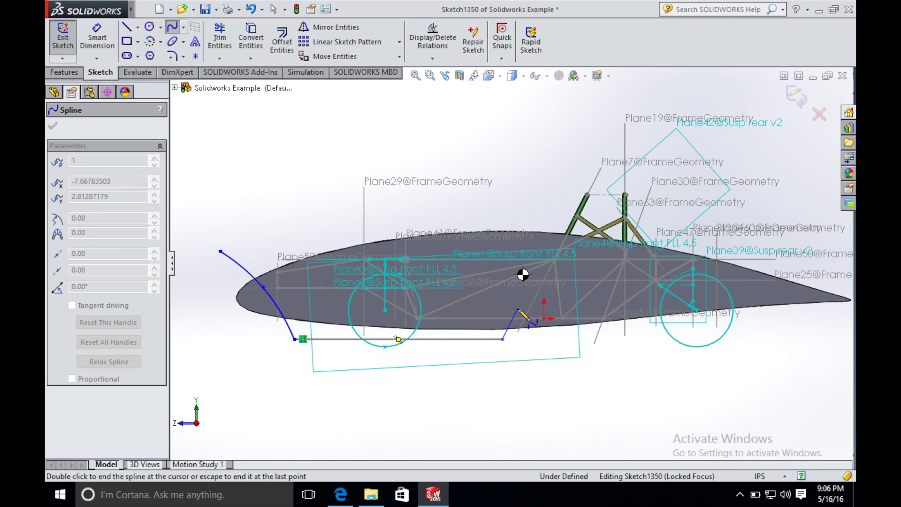
double_click(591, 213)
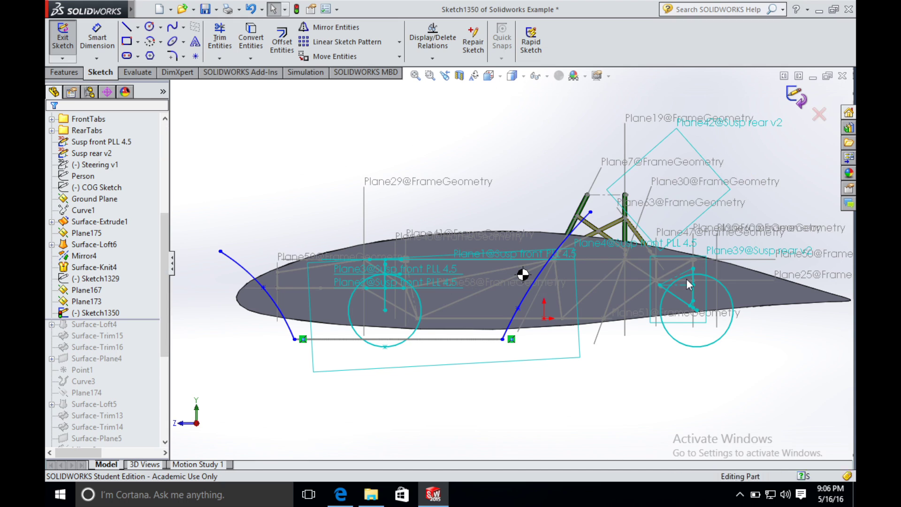
key(ctrl+b)
Step: Start a surface loft with the front and rear splines of Sketch1350 as two separate open-group profiles
click(145, 10)
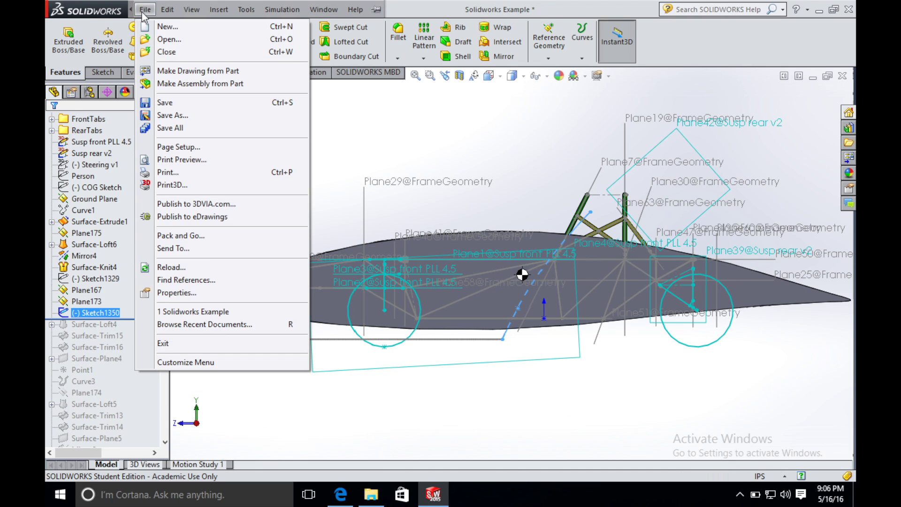
click(219, 10)
mouse_move(290, 115)
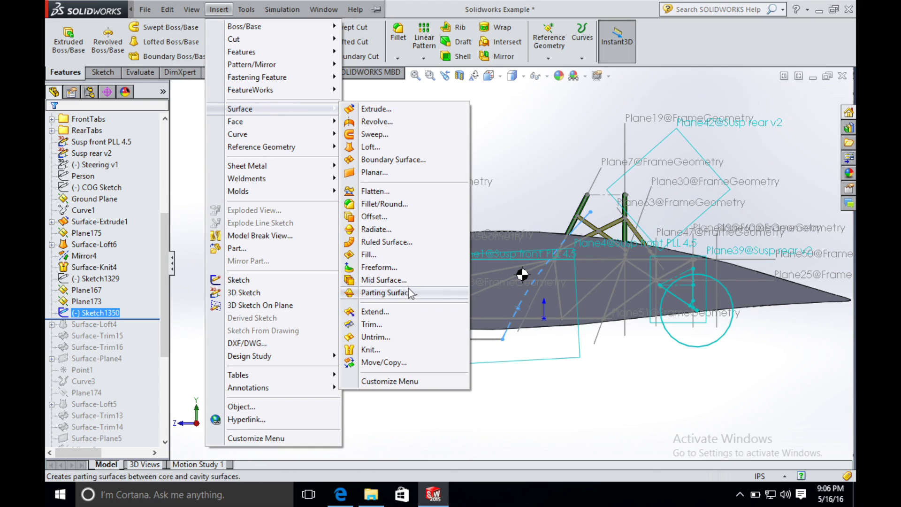
click(381, 147)
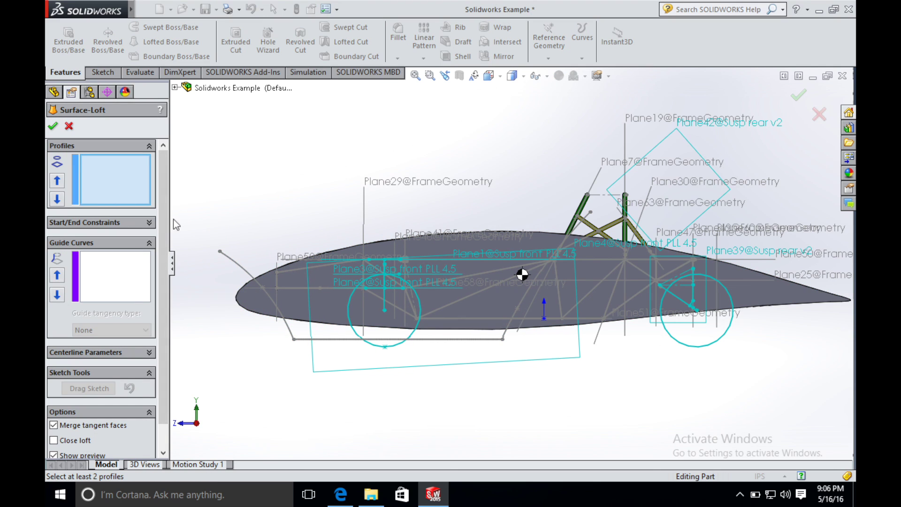
click(231, 259)
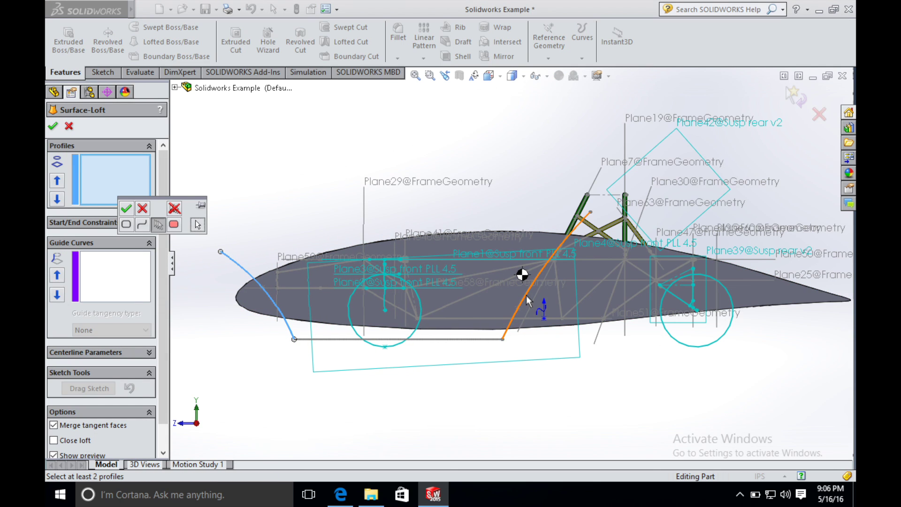
click(527, 297)
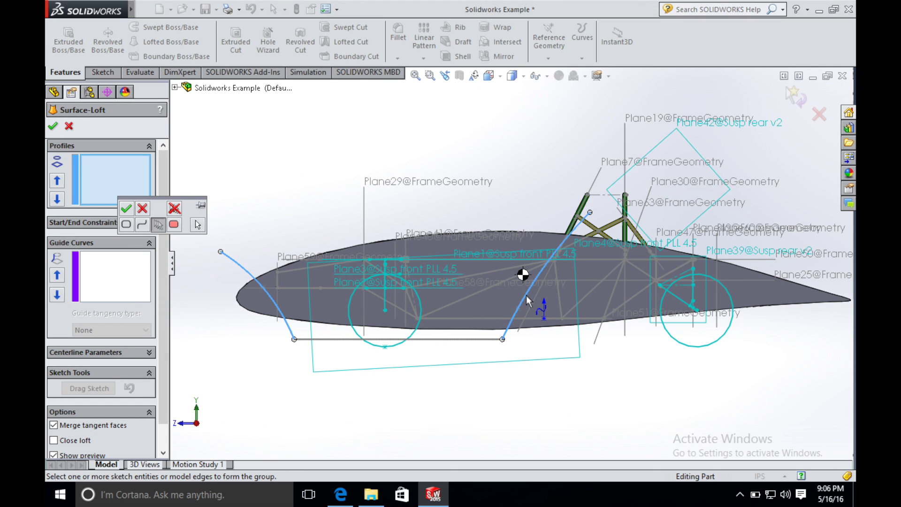
click(126, 209)
click(528, 245)
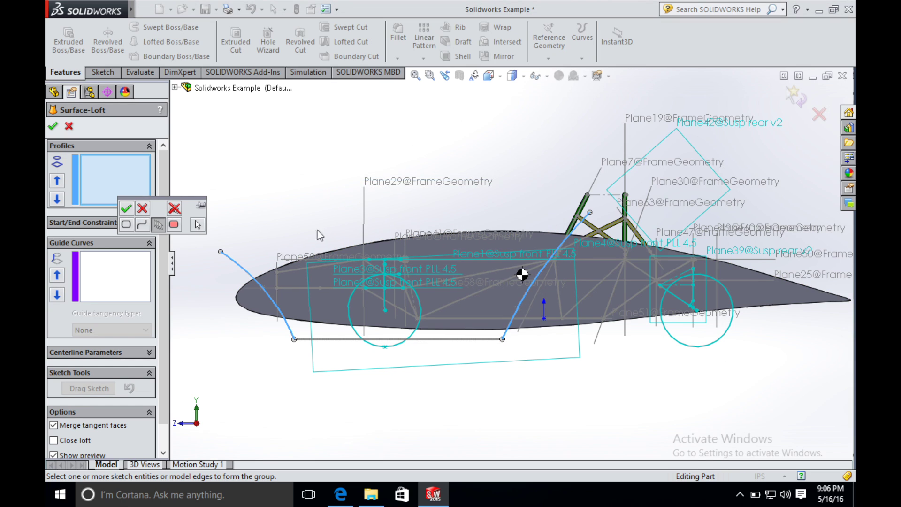
click(127, 209)
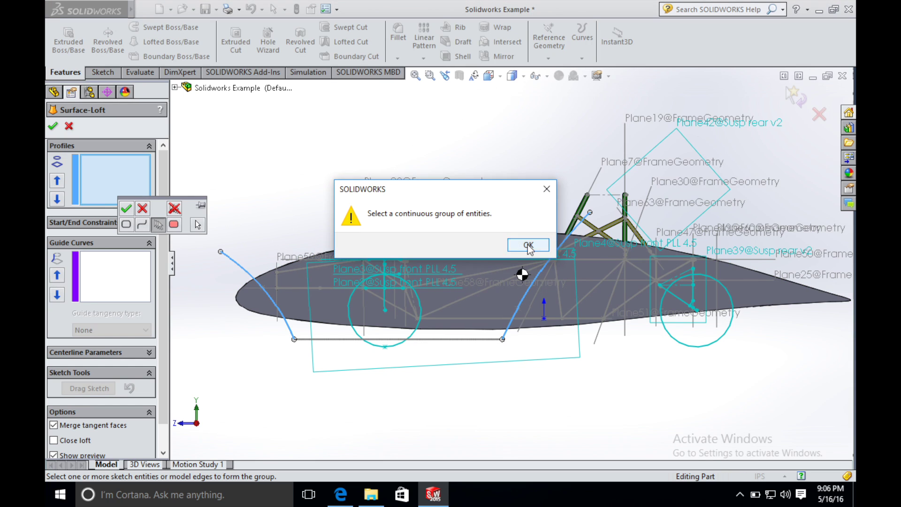
click(519, 244)
click(541, 259)
click(582, 234)
click(126, 208)
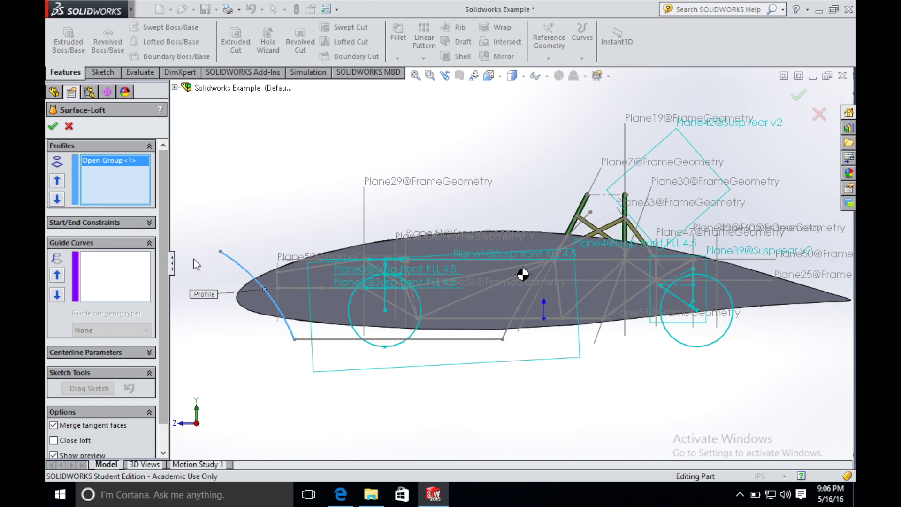
click(577, 228)
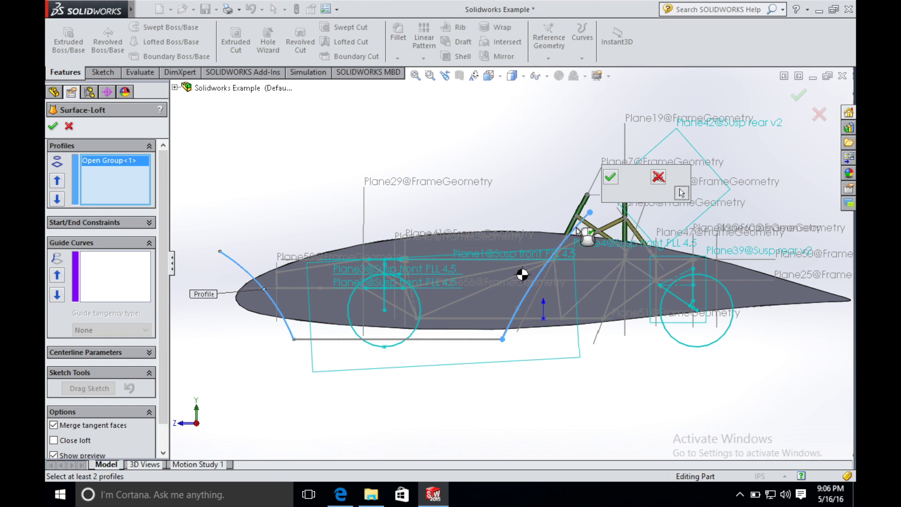
click(610, 177)
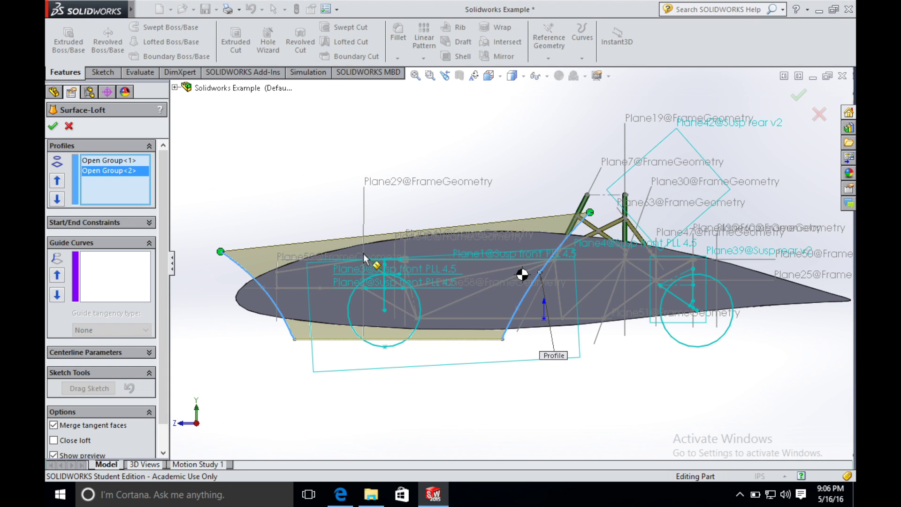
Step: Create the surface as a closed loft, using the airfoil outline Sketch1330 below the front wheel as the guide curve
click(99, 268)
middle_drag(345, 390, 337, 277)
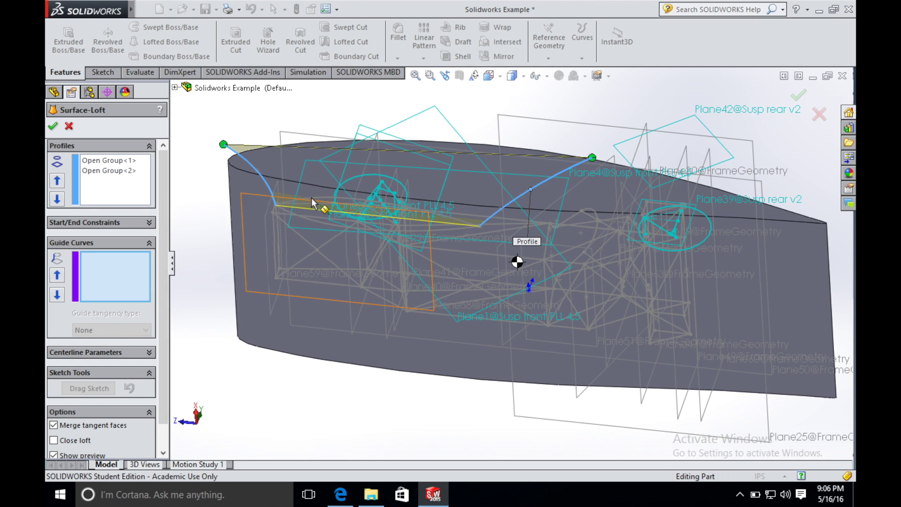
click(329, 197)
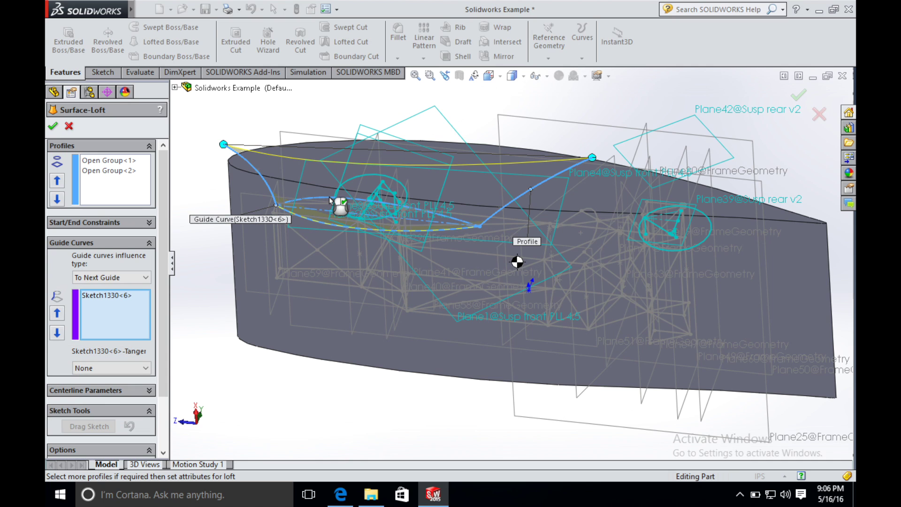
middle_drag(285, 361, 346, 426)
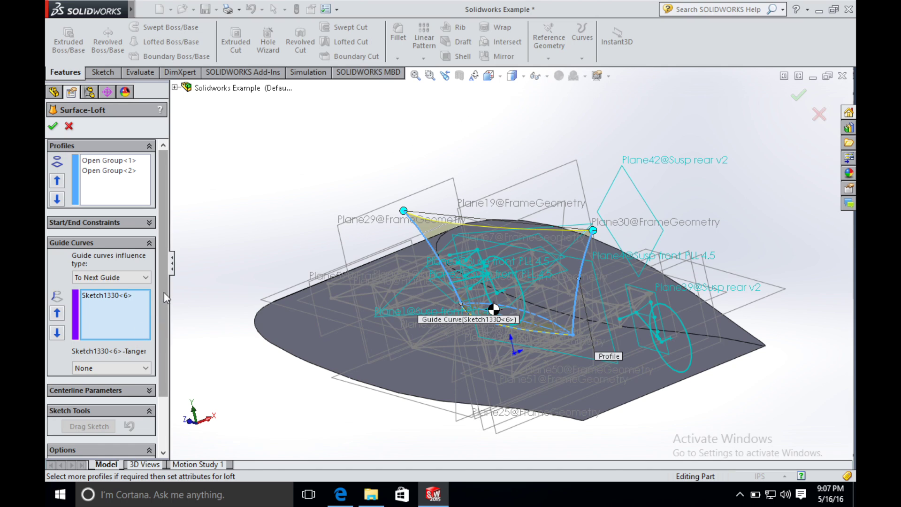
scroll(164, 297, down, 2)
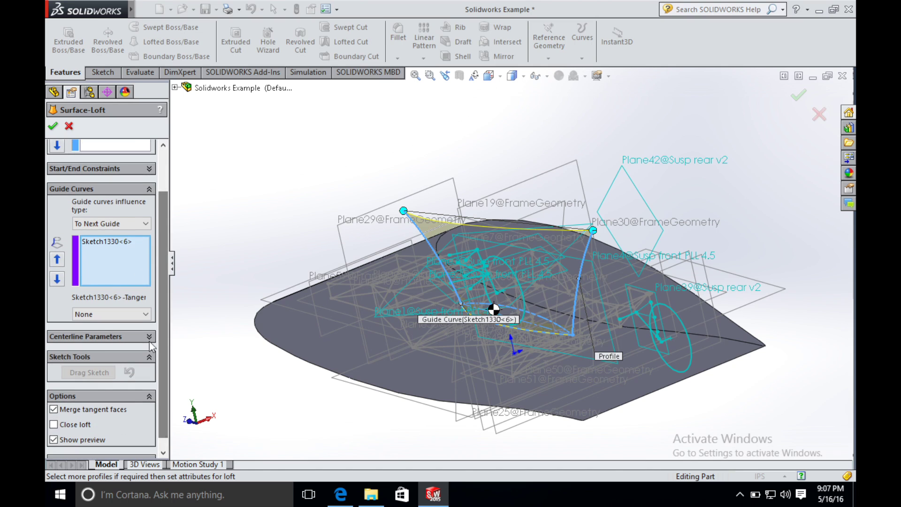
click(54, 424)
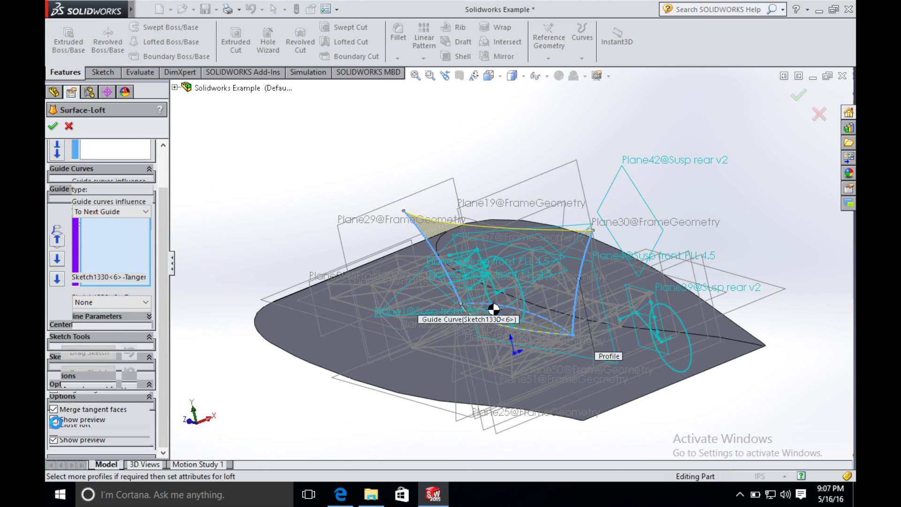
click(53, 126)
click(327, 310)
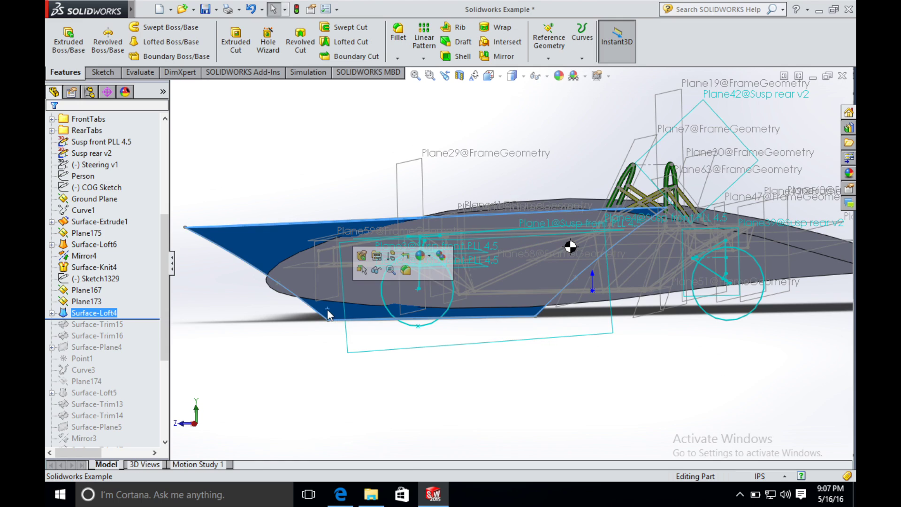
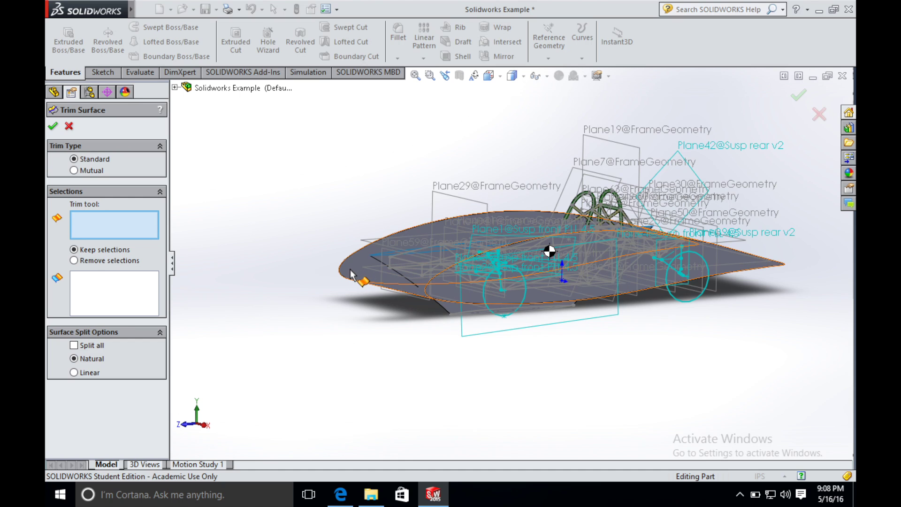
Step: Trim the lofted wheel fairing with the knitted body surface as trim tool, keeping the fairing portion below the body
middle_drag(361, 297, 297, 306)
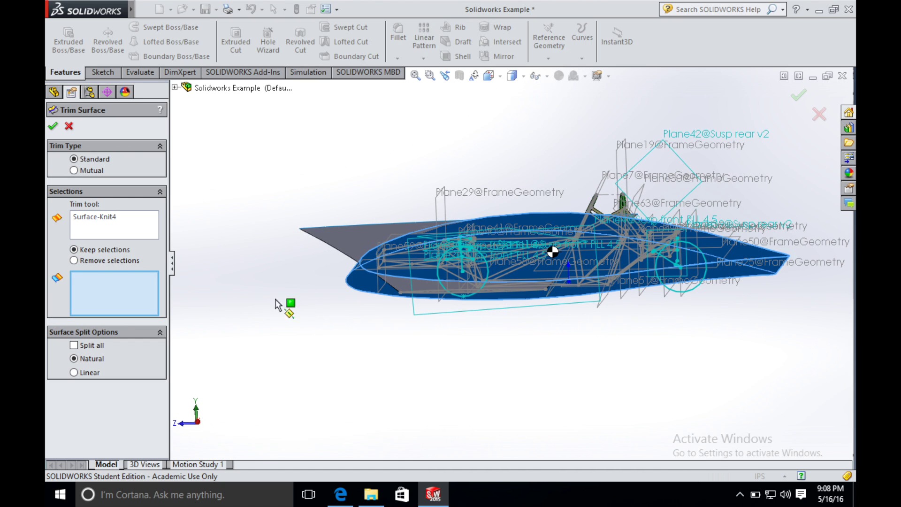
click(407, 287)
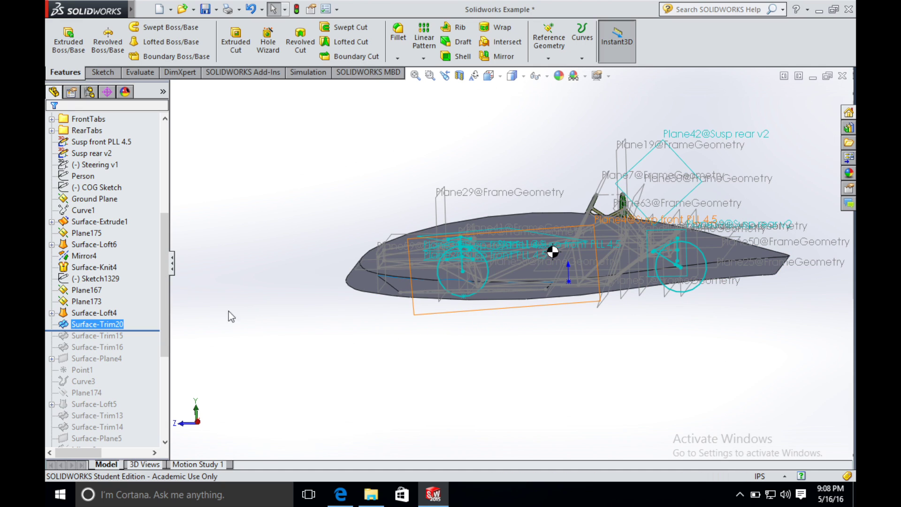
Step: Trim the knitted body with the trimmed wheel fairing as trim tool, removing the body patch enclosed by the fairing
mouse_move(135, 14)
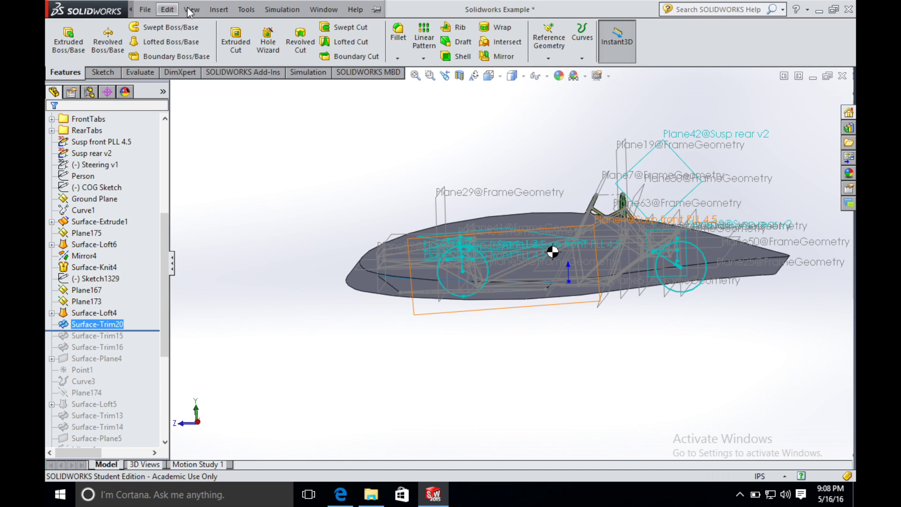
click(219, 9)
mouse_move(311, 114)
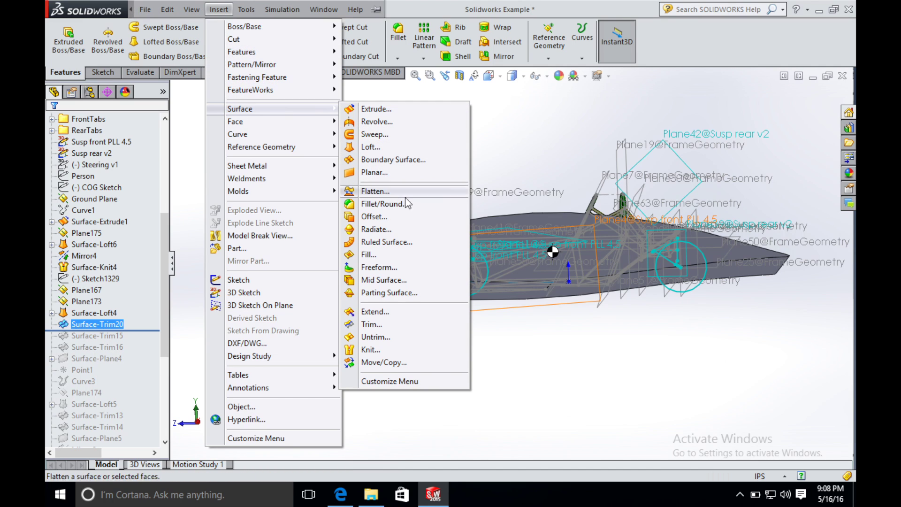
click(399, 323)
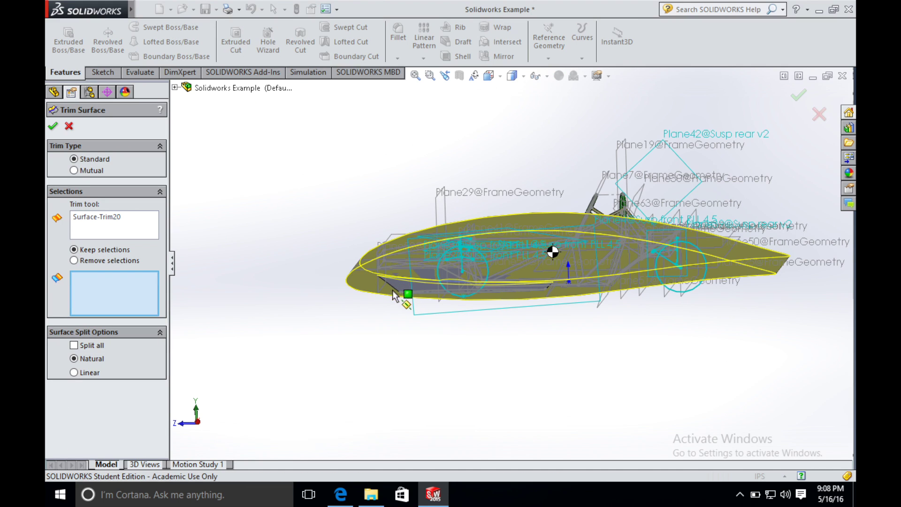
click(135, 229)
right_click(135, 230)
click(161, 237)
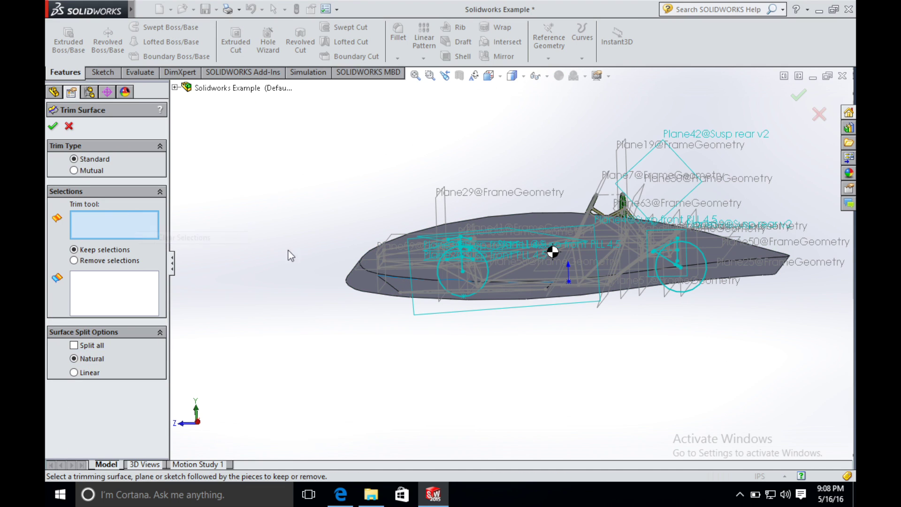
click(402, 283)
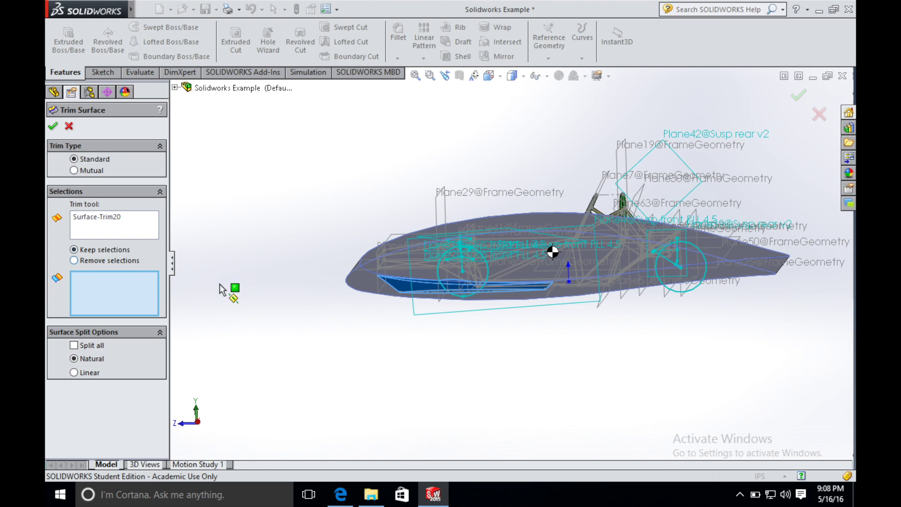
middle_drag(336, 347, 322, 225)
scroll(322, 225, down, 5)
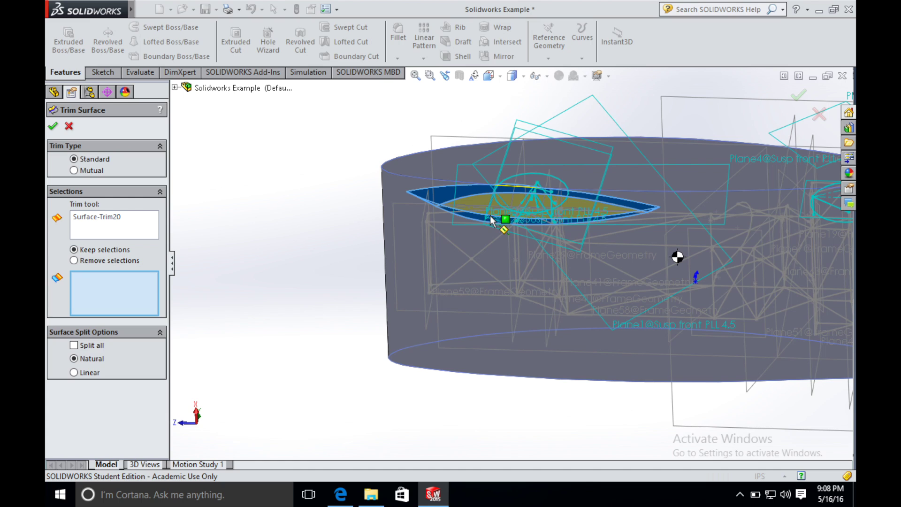
click(471, 203)
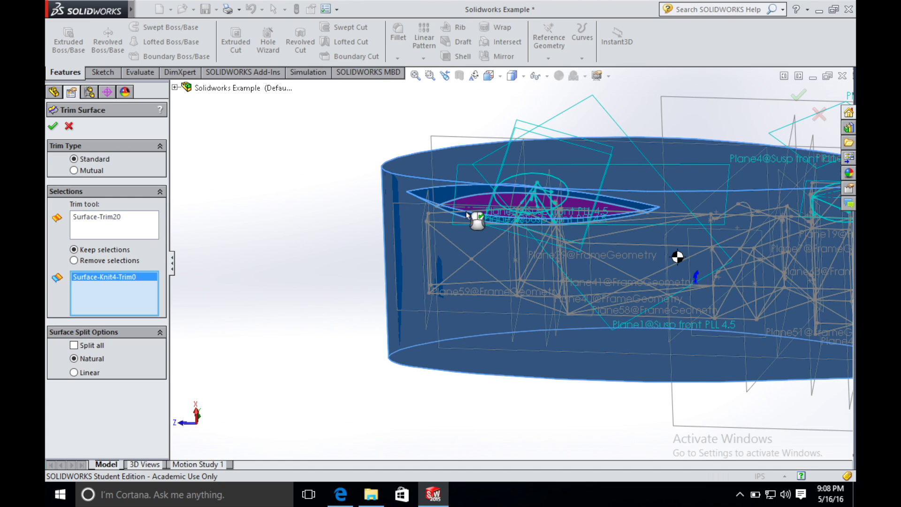
click(74, 260)
click(52, 126)
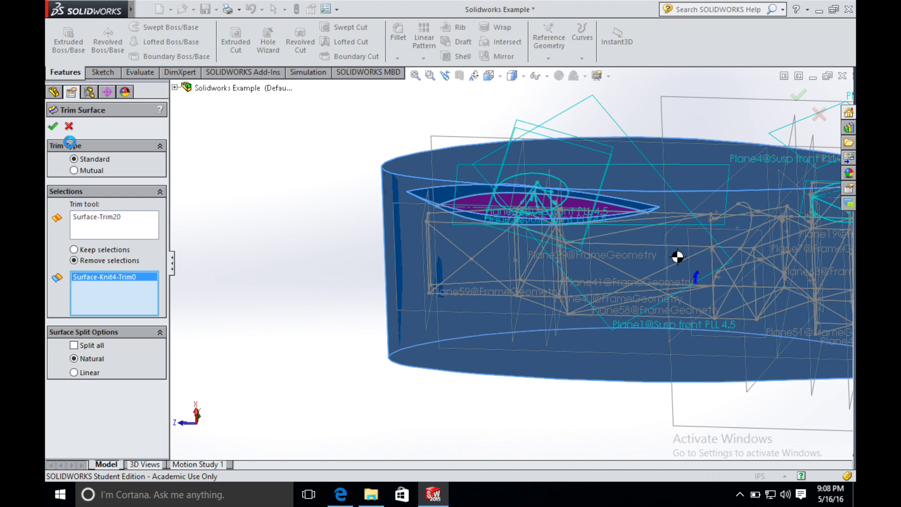
Step: Fill the open underside of the wheel fairing with a surface bounded by the airfoil sketch, Sketch1330
middle_drag(380, 228, 386, 283)
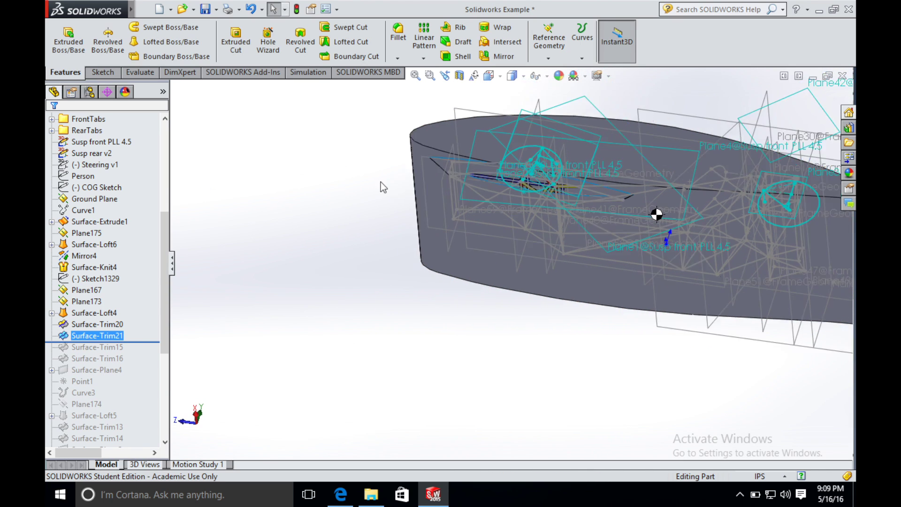
scroll(422, 174, down, 5)
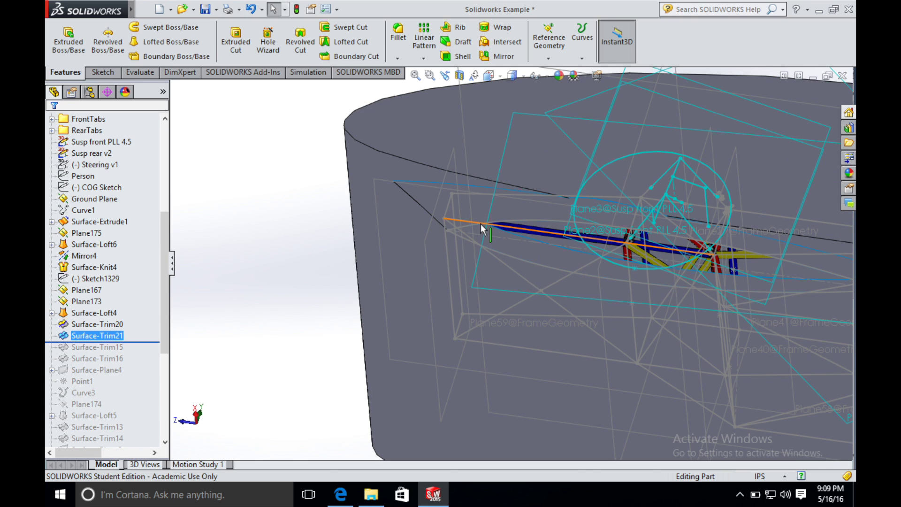
mouse_move(133, 10)
click(190, 10)
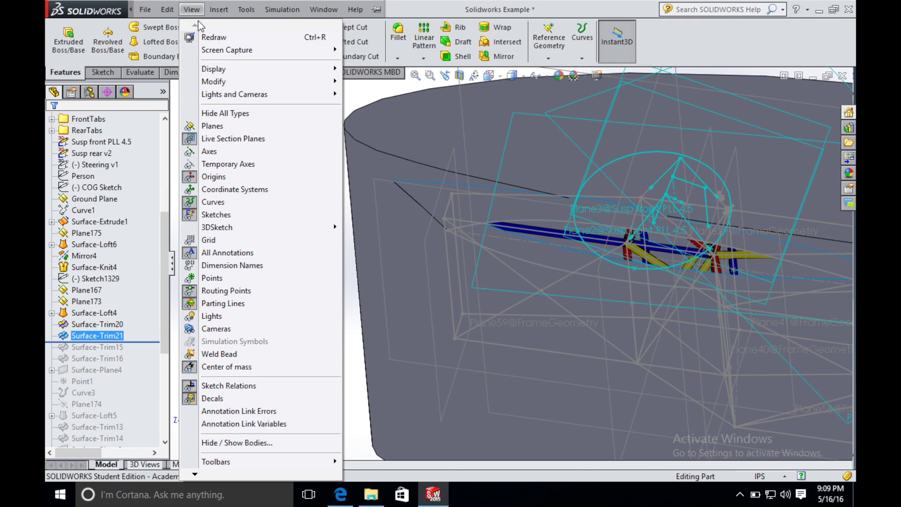
mouse_move(169, 10)
mouse_move(219, 10)
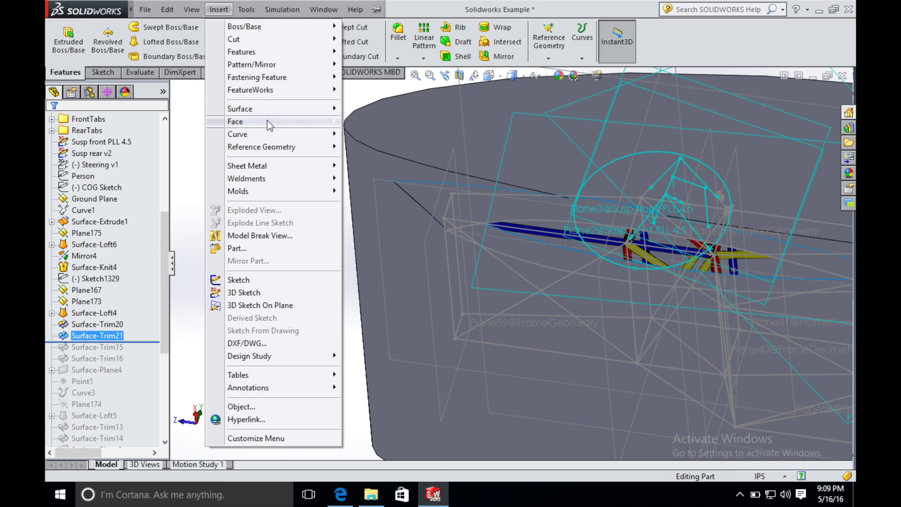
mouse_move(240, 108)
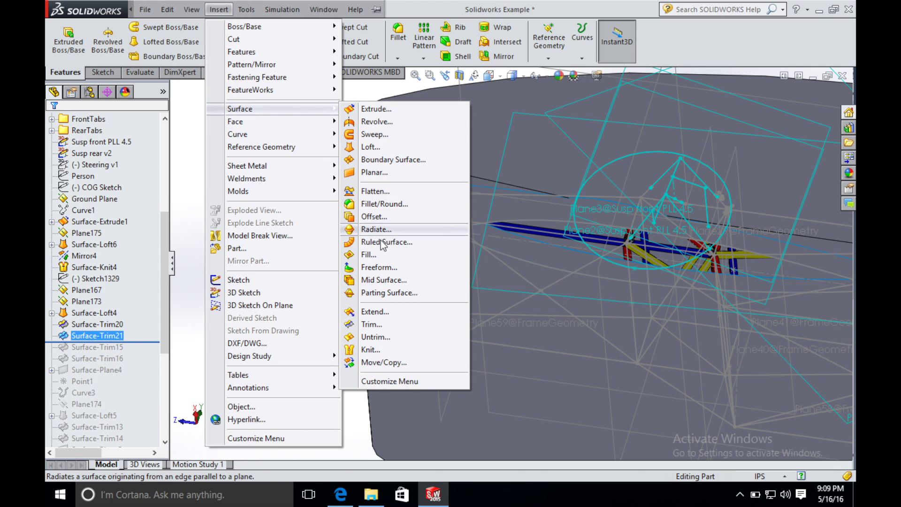
click(380, 256)
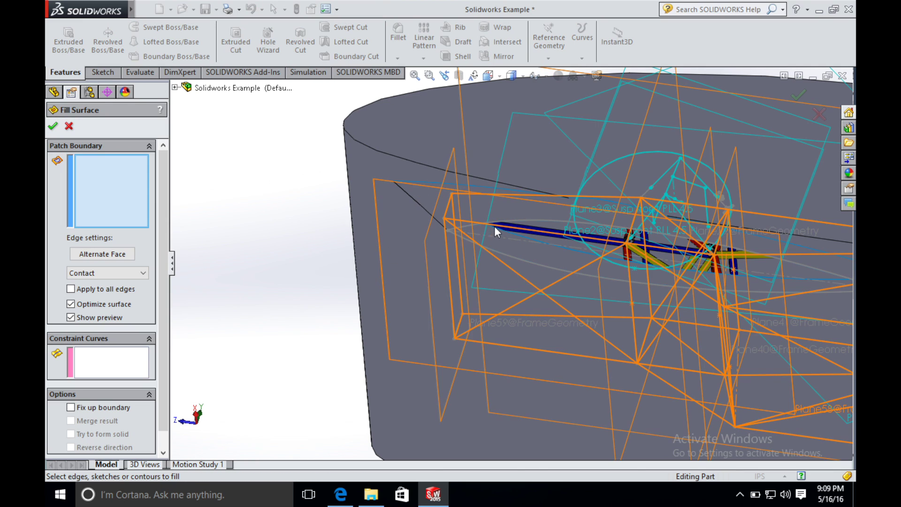
click(512, 226)
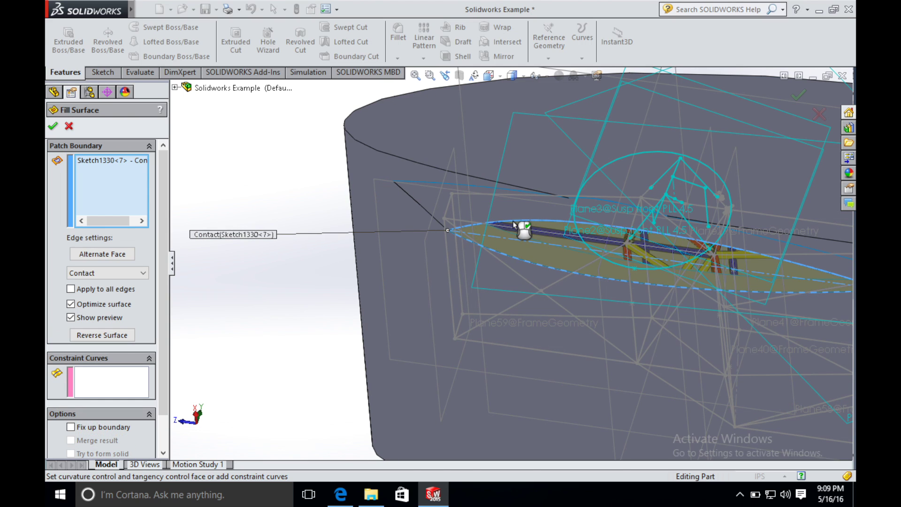
click(53, 126)
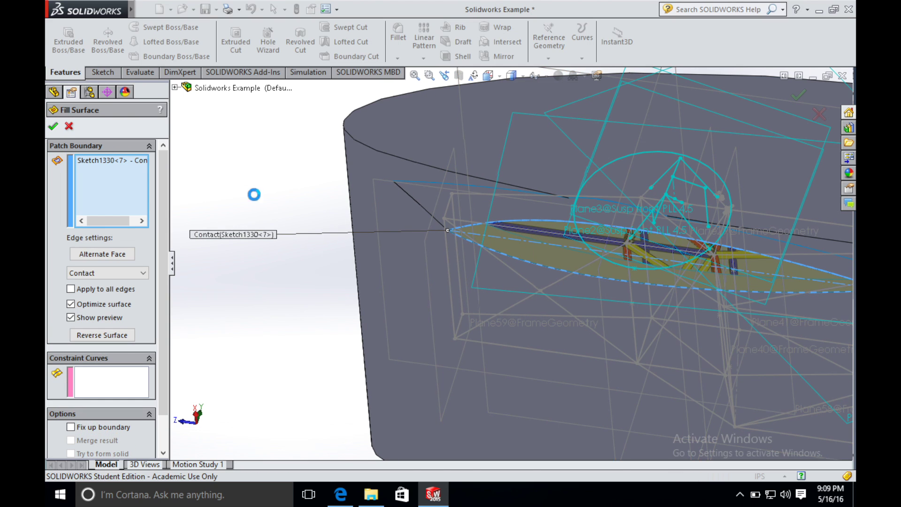
Step: Roll the feature history forward to just after Surface-Plane3 so that all wheel fairings are included
middle_drag(621, 263, 609, 313)
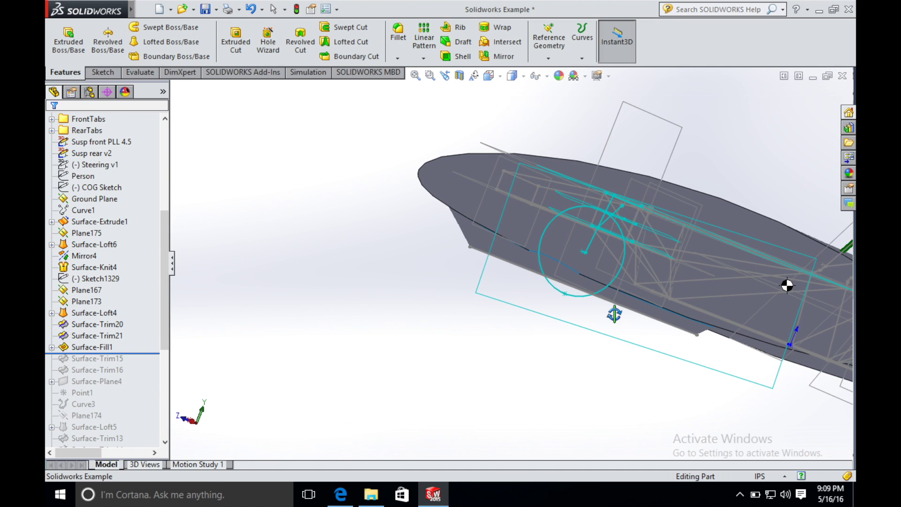
click(195, 423)
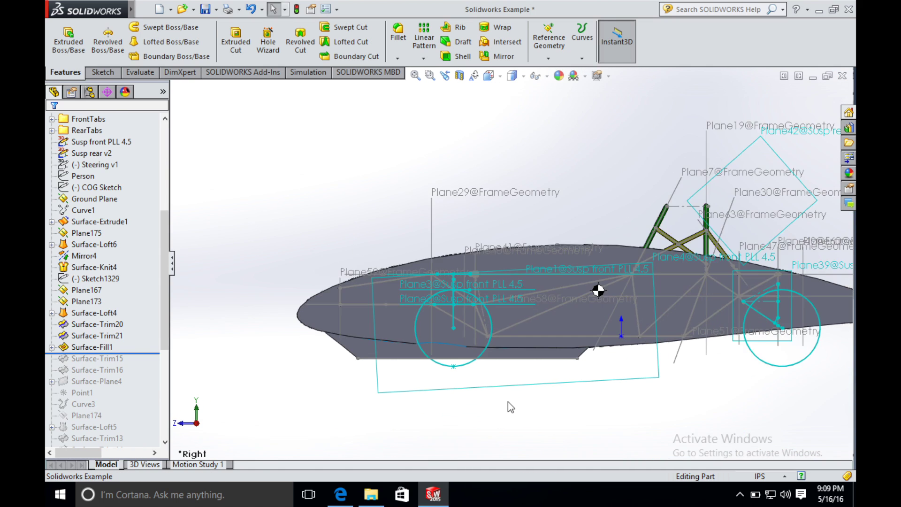
scroll(510, 404, down, 2)
middle_drag(425, 368, 495, 359)
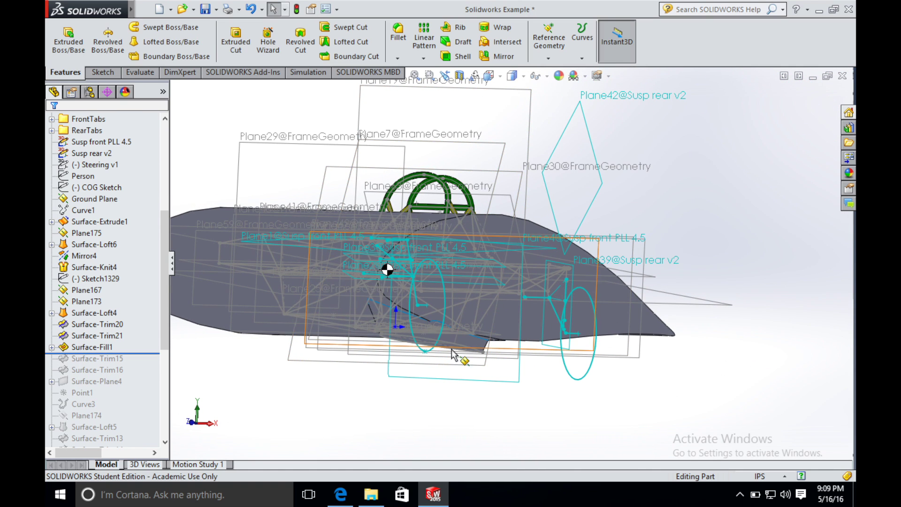
mouse_move(374, 326)
middle_down()
mouse_move(339, 347)
mouse_move(376, 337)
middle_up()
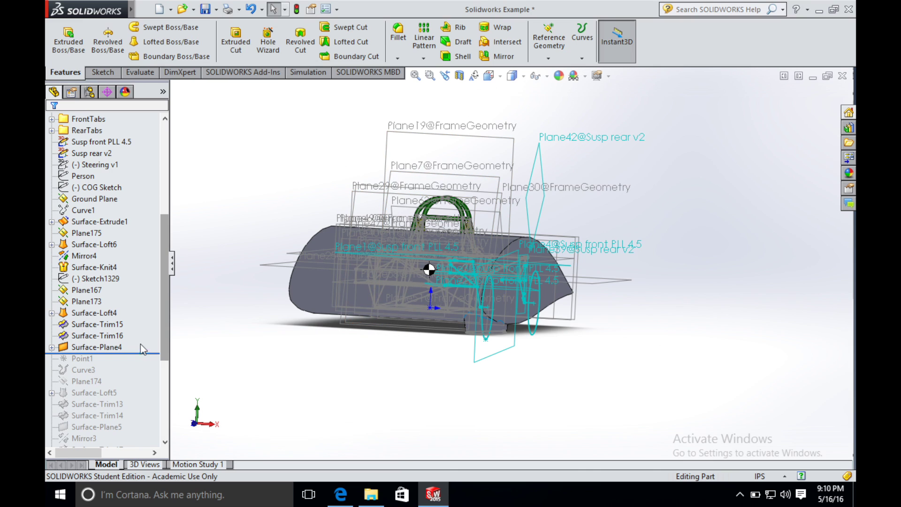
drag(143, 353, 141, 331)
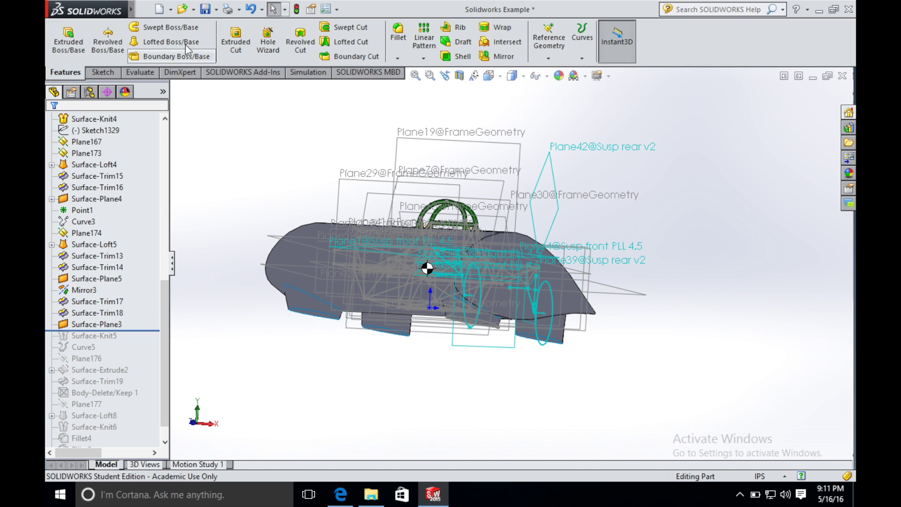
Step: Start a Knit Surface and select the trimmed body, Surface-Trim18, plus the two mirrored wheel fairings and their planar bottoms
mouse_move(137, 15)
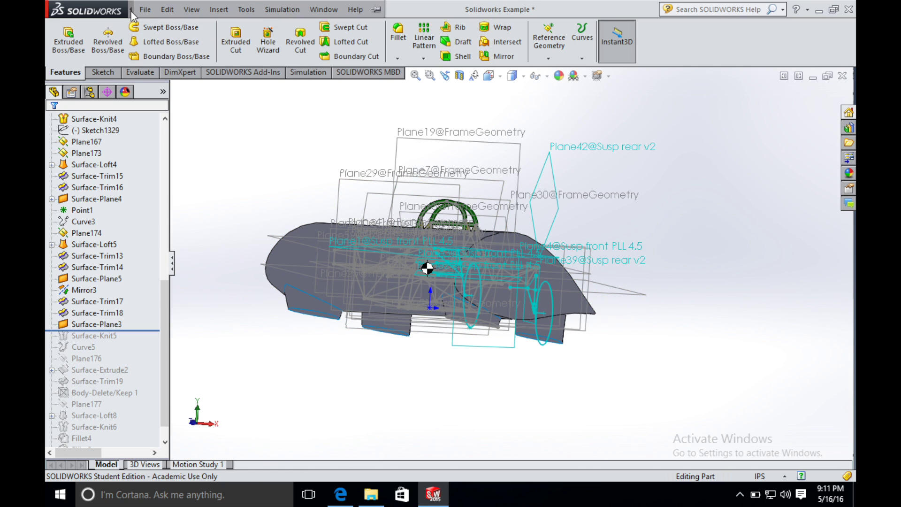
click(192, 9)
click(219, 9)
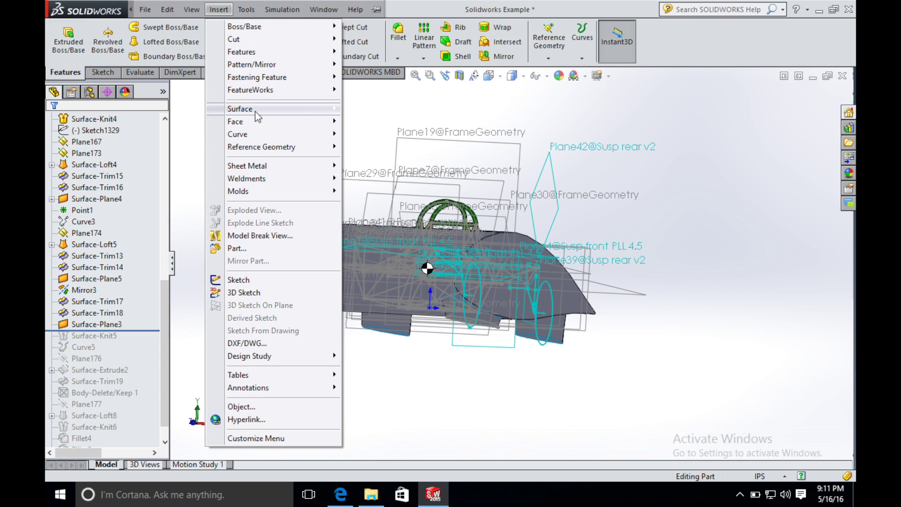
mouse_move(244, 108)
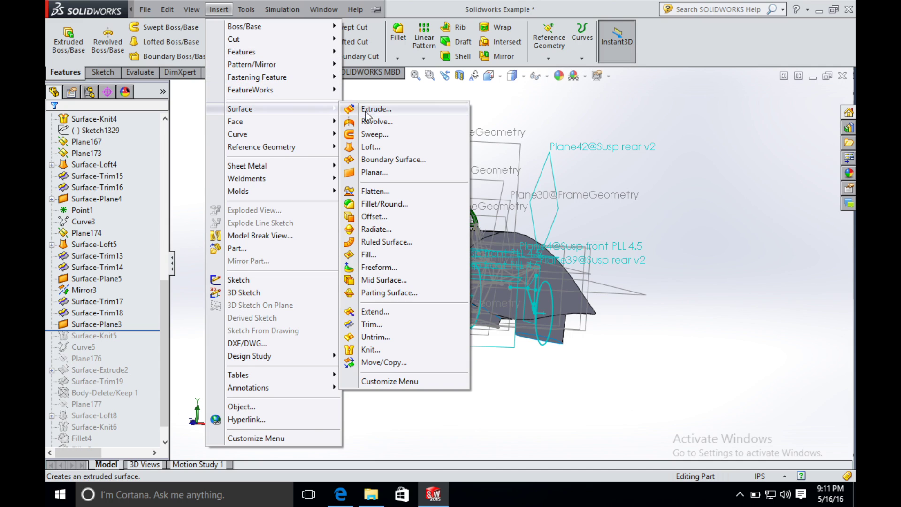
click(422, 348)
click(299, 284)
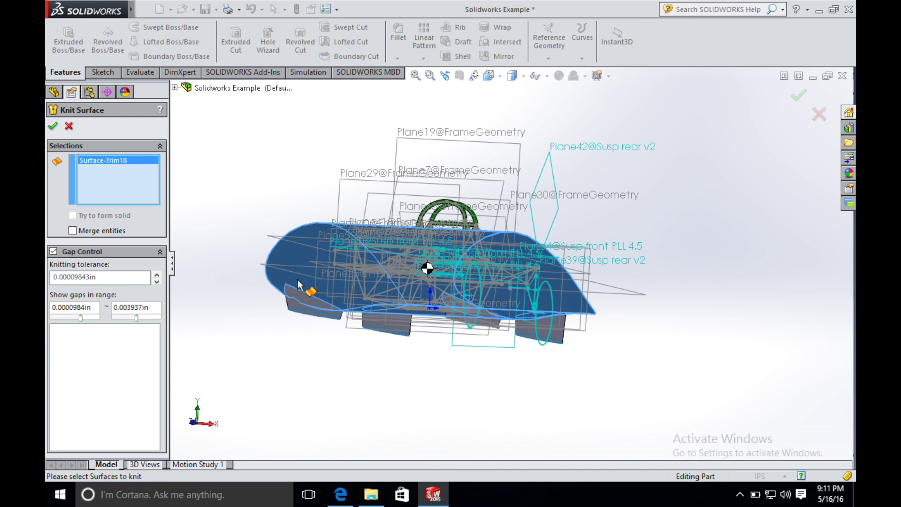
click(305, 304)
click(324, 324)
click(407, 339)
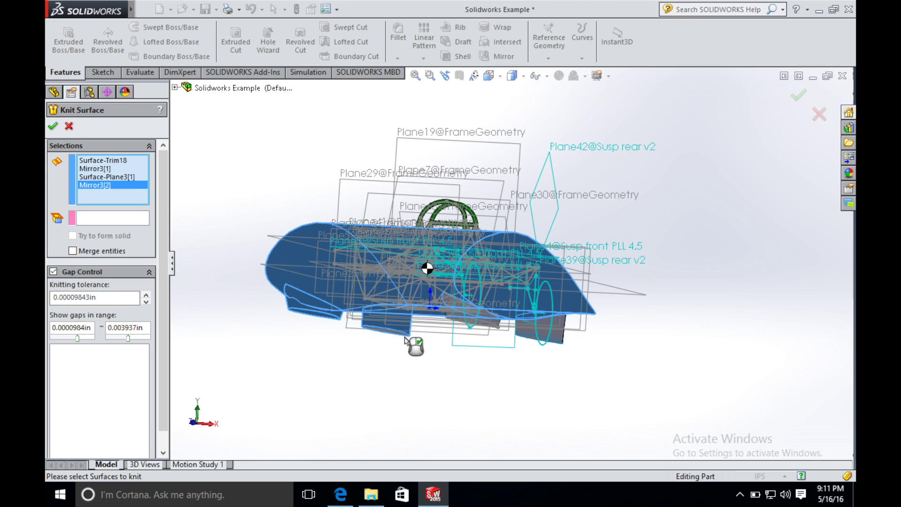
click(423, 340)
Step: Add the two original wheel fairings and their planar bottoms to the knit, close the listed gap, and create the knitted surface
click(472, 317)
click(522, 324)
click(524, 326)
click(545, 338)
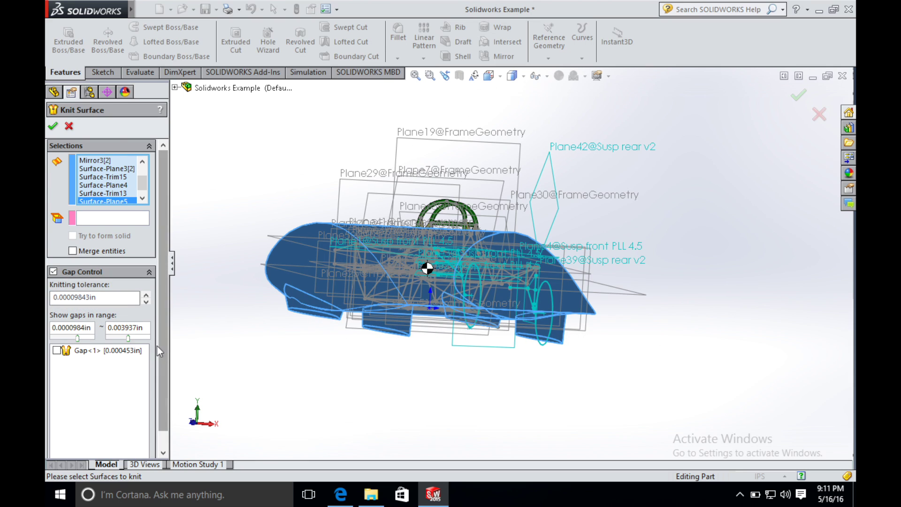
click(57, 351)
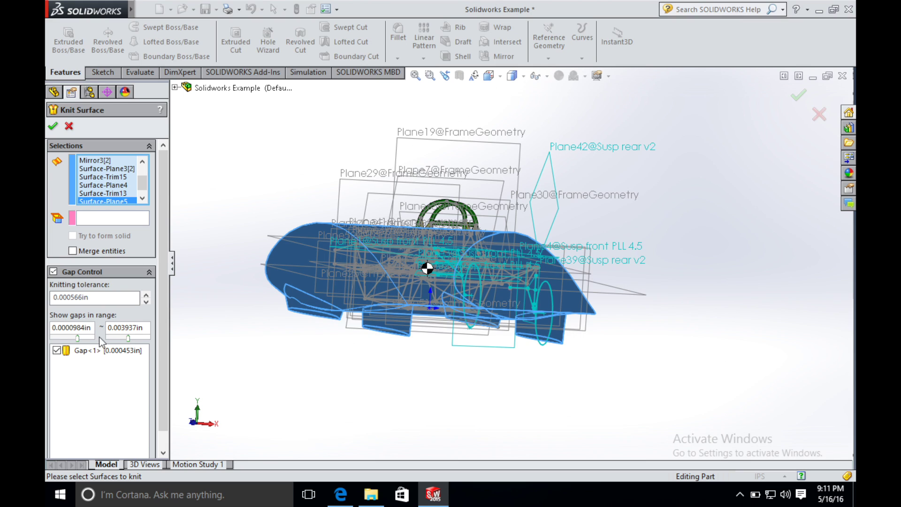
click(52, 126)
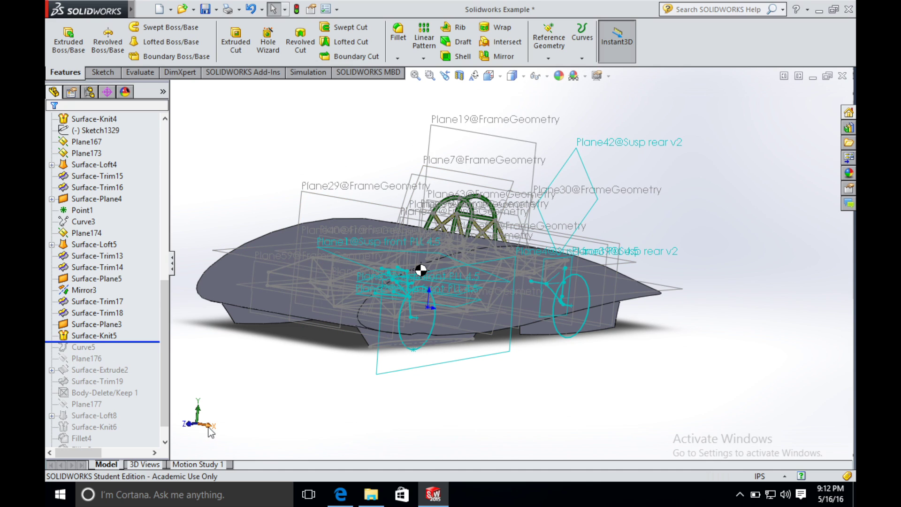
Step: Roll the feature history forward past Curve5, the airfoil curve in the middle of the body
click(211, 427)
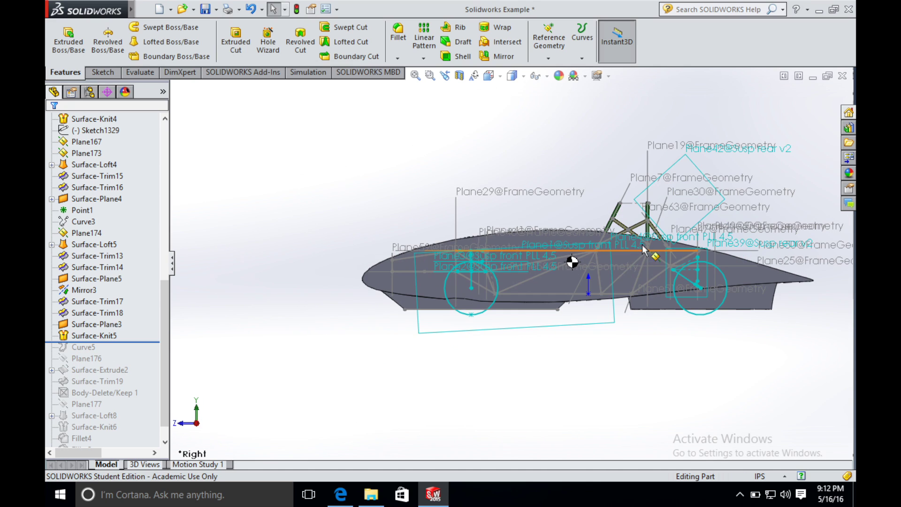
scroll(668, 223, down, 2)
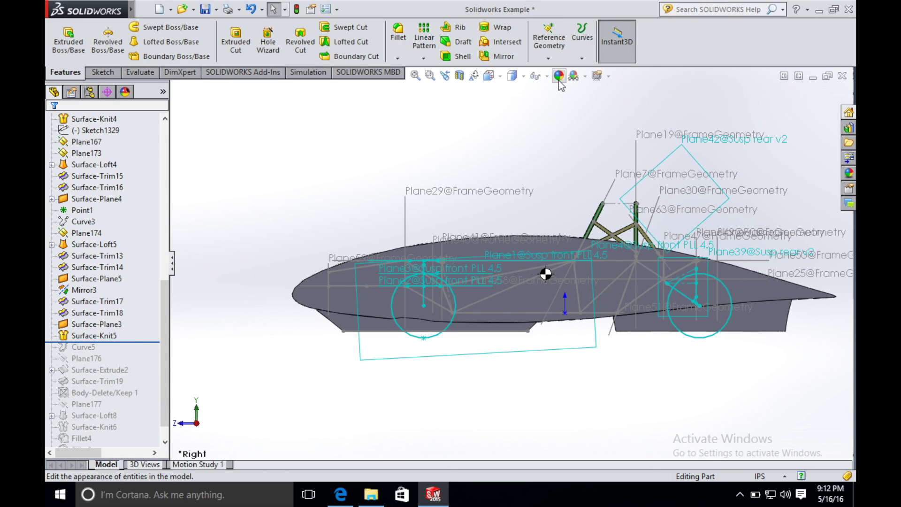
click(575, 50)
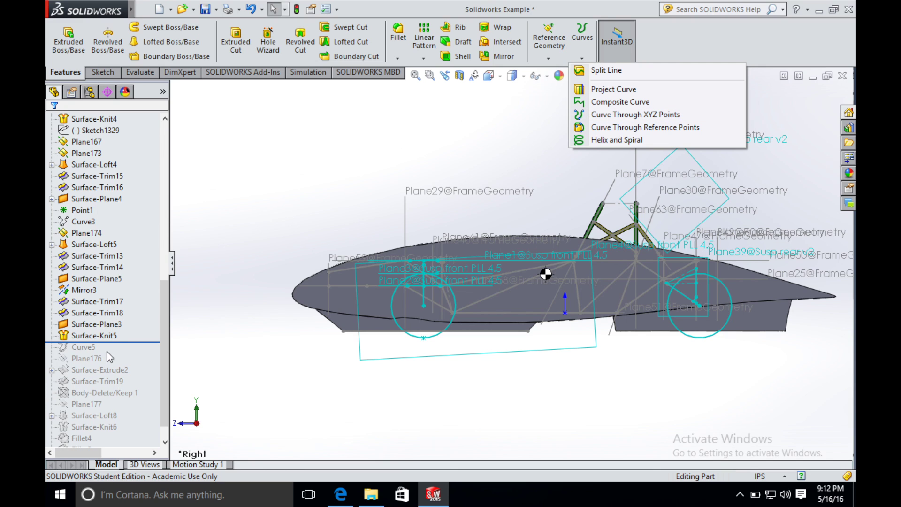
click(221, 319)
drag(132, 343, 132, 353)
middle_drag(516, 281, 580, 180)
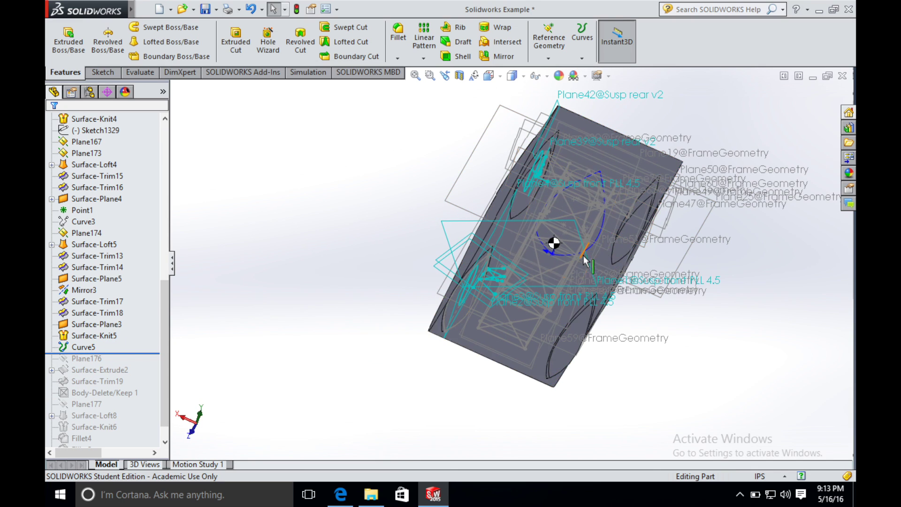
middle_drag(397, 296, 473, 384)
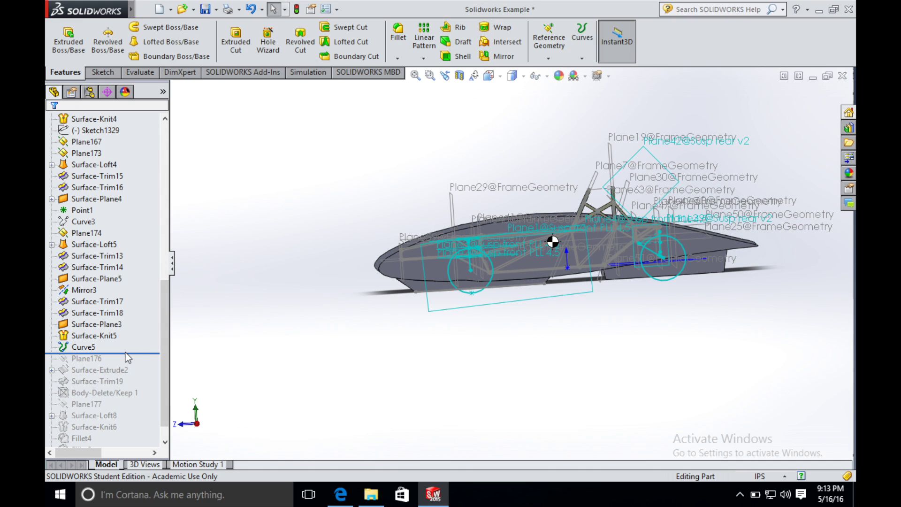
Step: Bring Plane176 into the feature history, open a sketch on it, and convert the Curve5 airfoil into the sketch
click(90, 358)
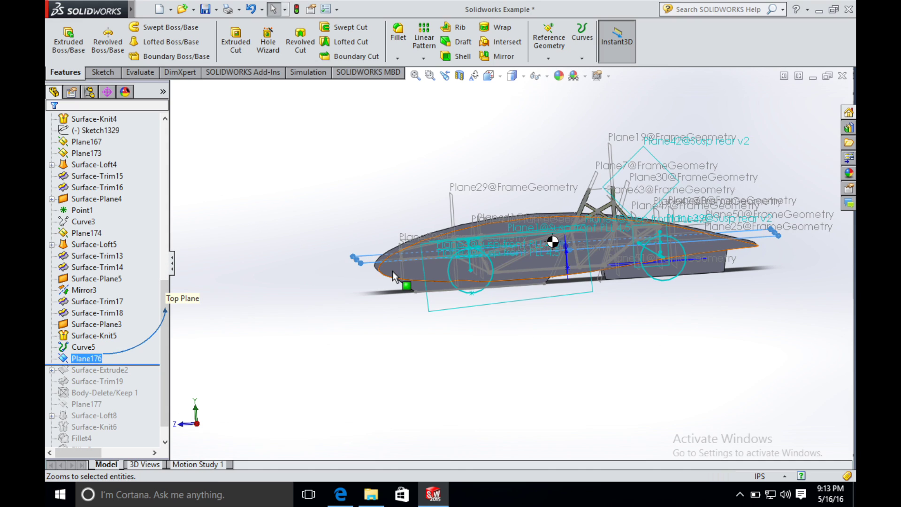
right_click(85, 361)
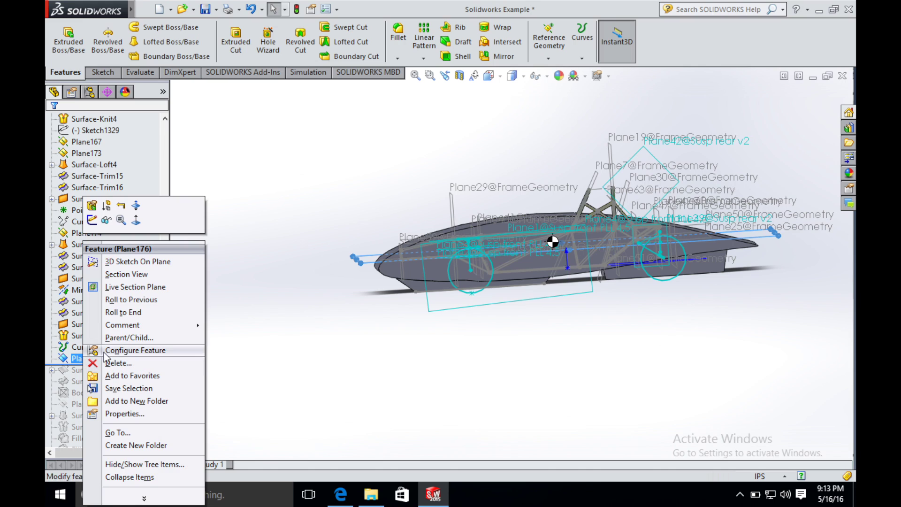
click(93, 220)
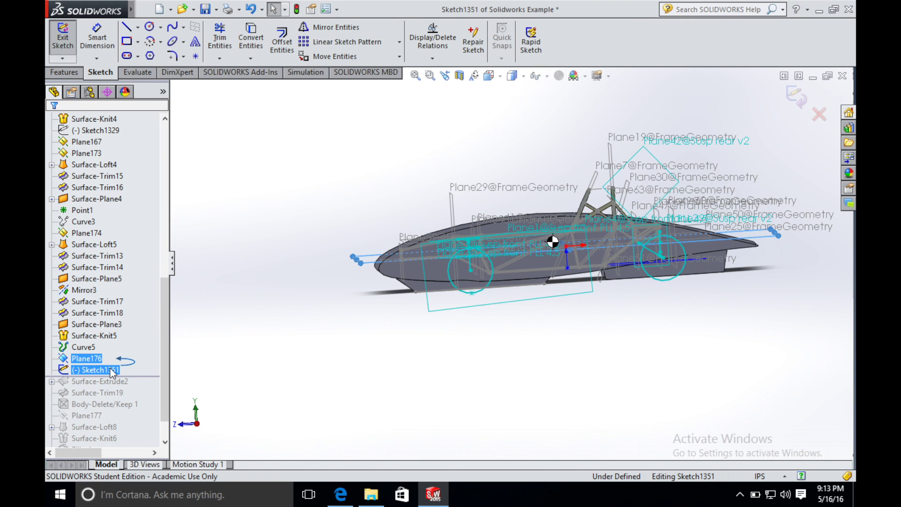
middle_drag(555, 340, 580, 235)
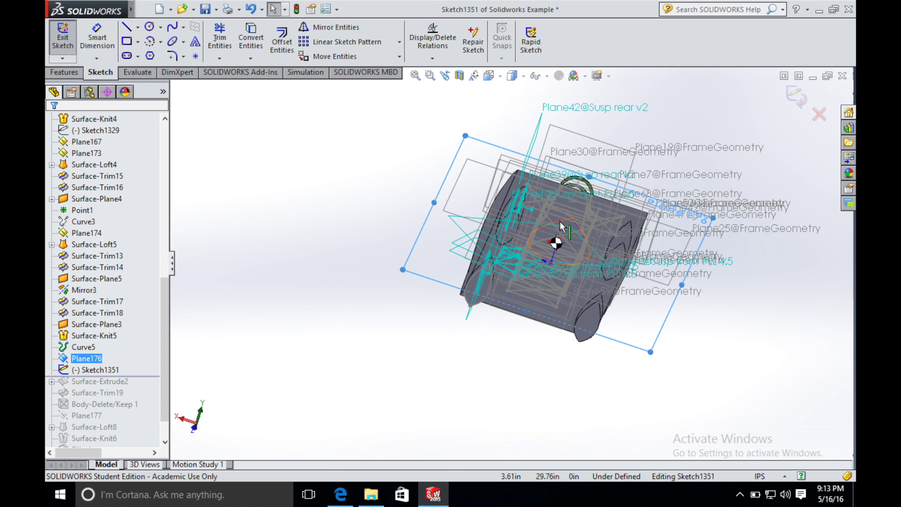
click(561, 225)
click(250, 45)
mouse_move(364, 264)
middle_down()
mouse_move(392, 318)
mouse_move(483, 358)
mouse_move(469, 381)
mouse_move(248, 381)
mouse_move(227, 316)
middle_up()
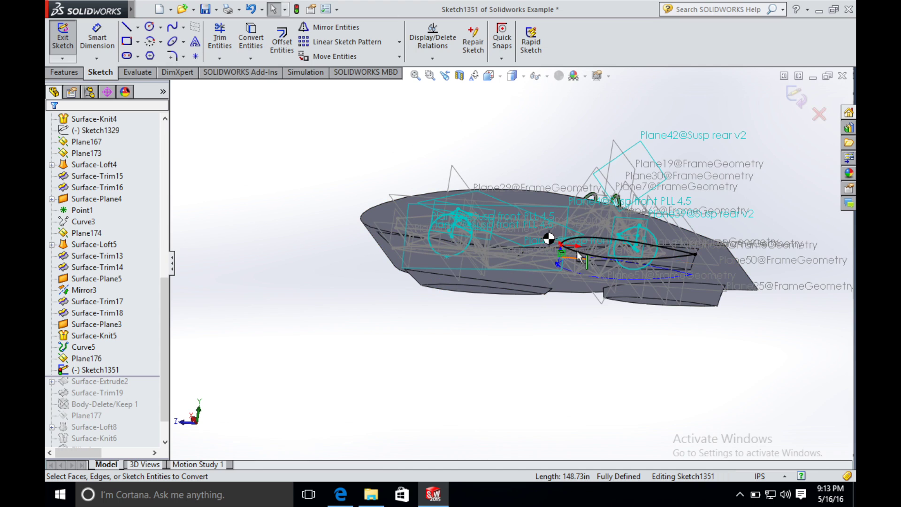
Step: Delete the On Edge relation of the converted airfoil spline so that it can be moved freely
click(684, 252)
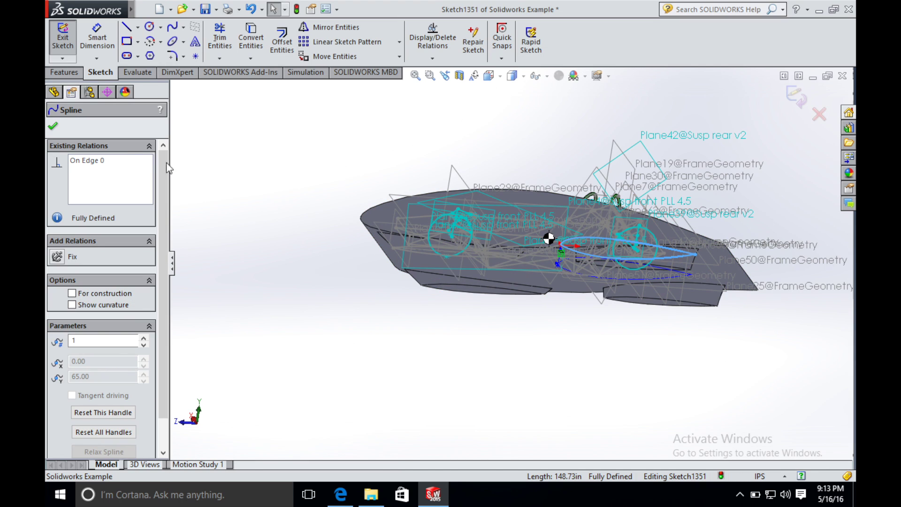
right_click(103, 158)
click(123, 178)
middle_drag(342, 205, 352, 263)
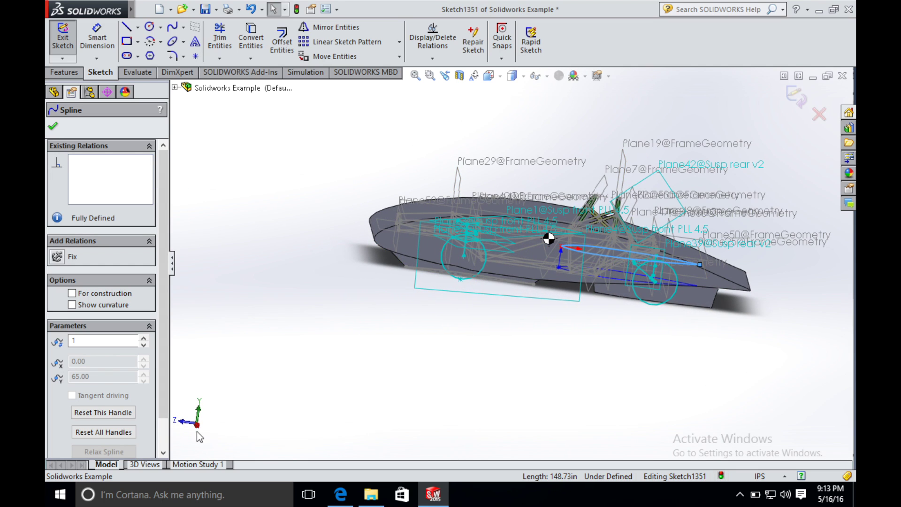
click(300, 371)
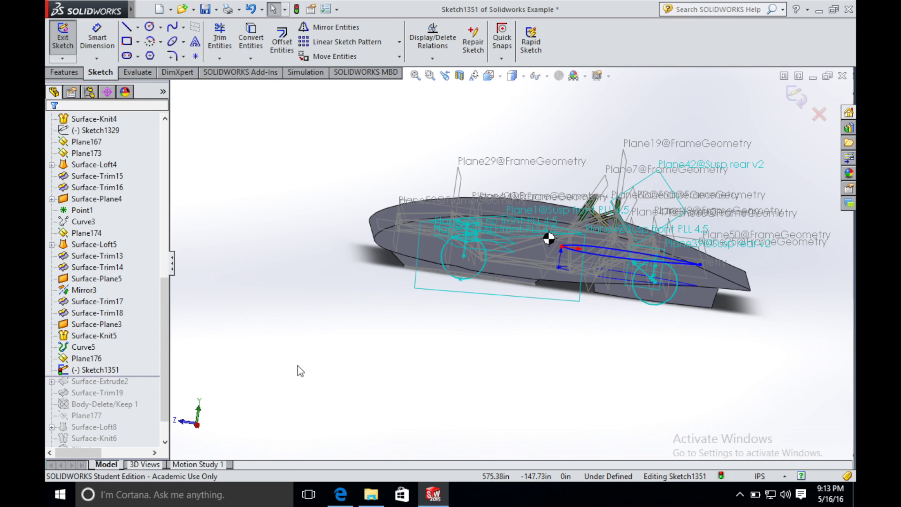
Step: Move the airfoil spline forward toward the car's nose and close the sketch
click(197, 428)
click(605, 248)
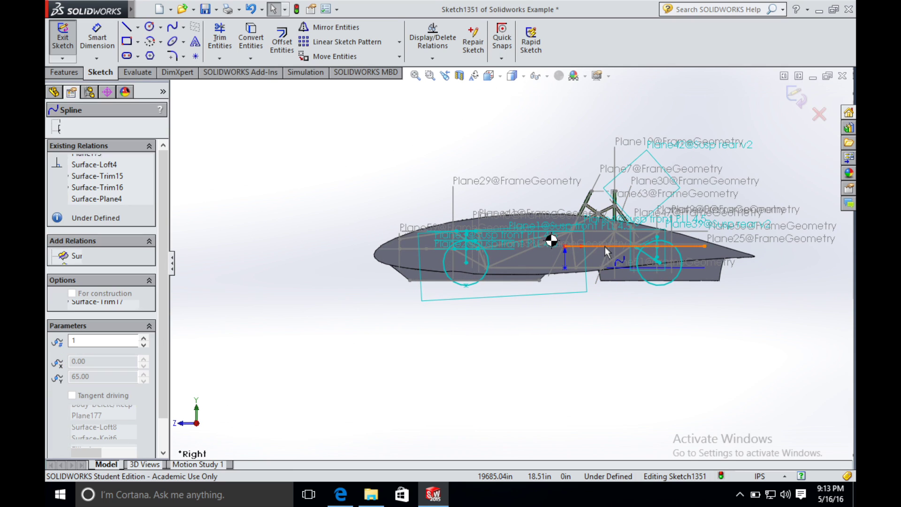
middle_drag(579, 230, 194, 177)
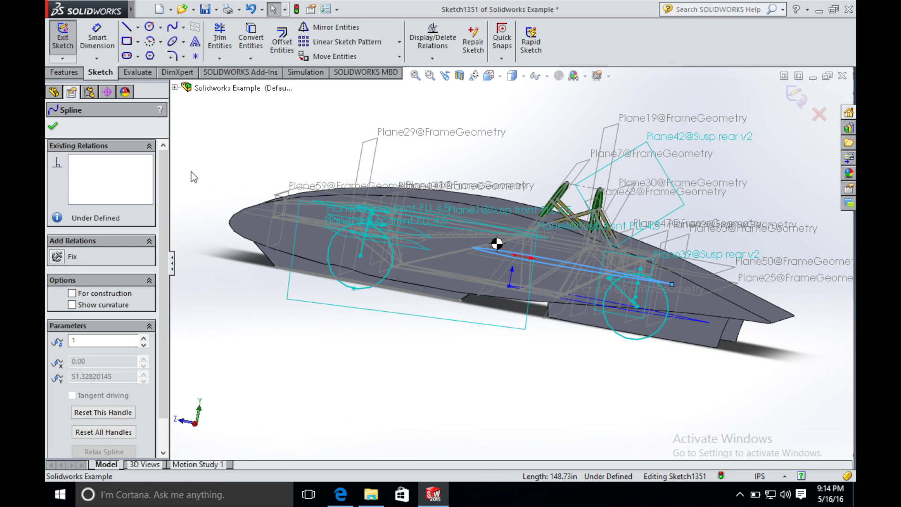
click(59, 127)
click(817, 117)
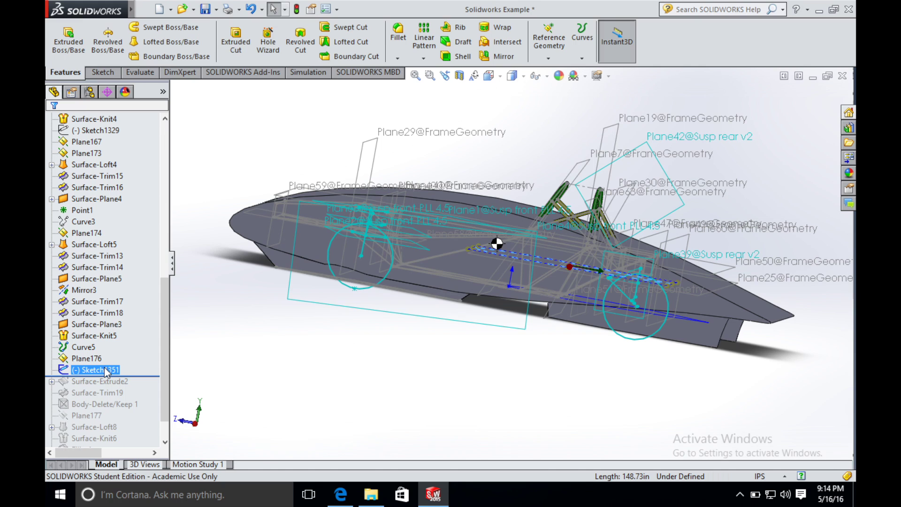
Step: Extrude the airfoil sketch, Sketch1351, as a surface rising through the body around the roll bars
mouse_move(135, 14)
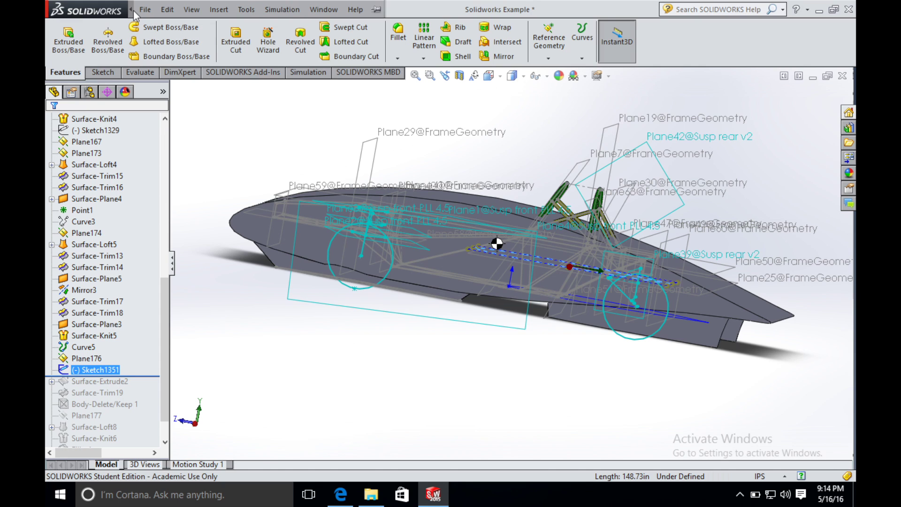
click(169, 10)
mouse_move(219, 10)
mouse_move(319, 119)
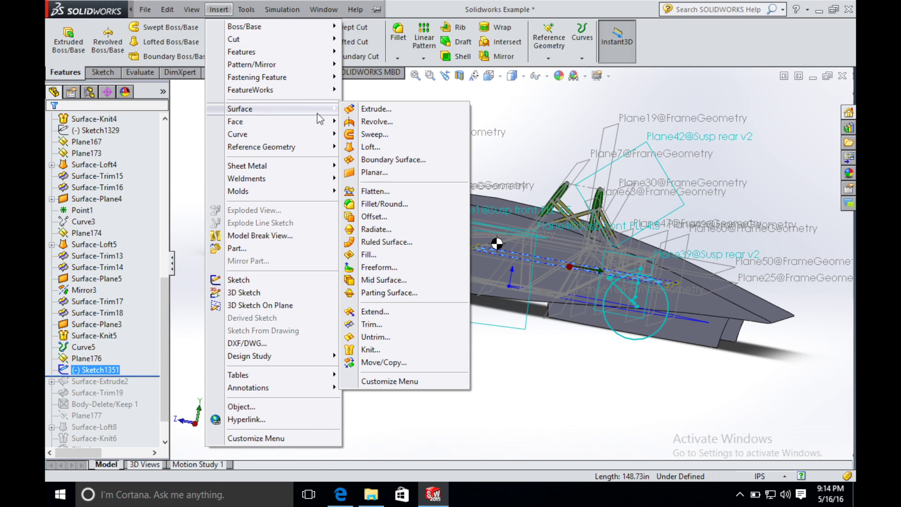
click(375, 108)
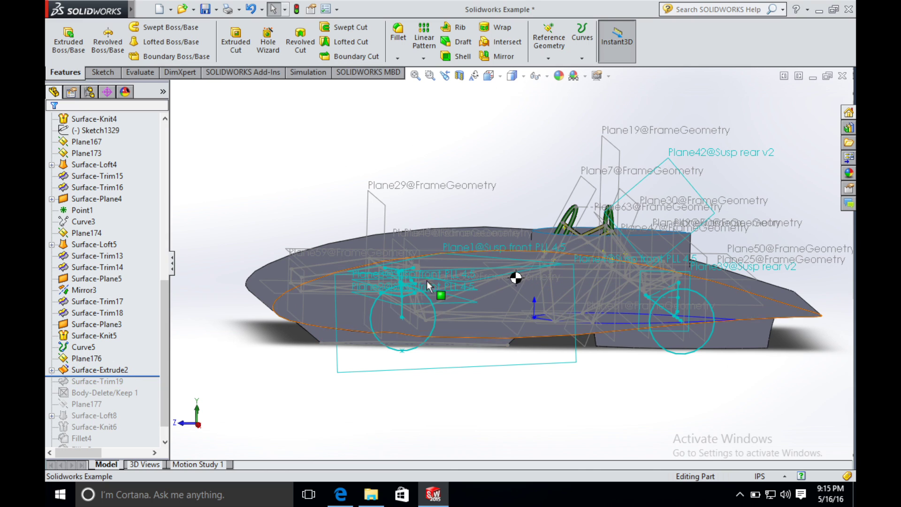
Step: Try to trim the extruded airfoil surface with Surface-Knit5 as the trim tool, keeping the portion above the body
mouse_move(133, 9)
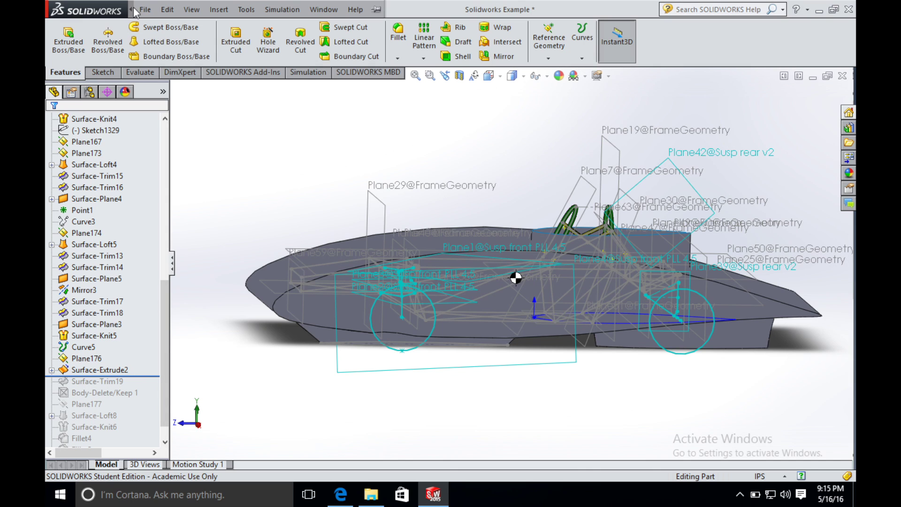
click(218, 9)
mouse_move(260, 109)
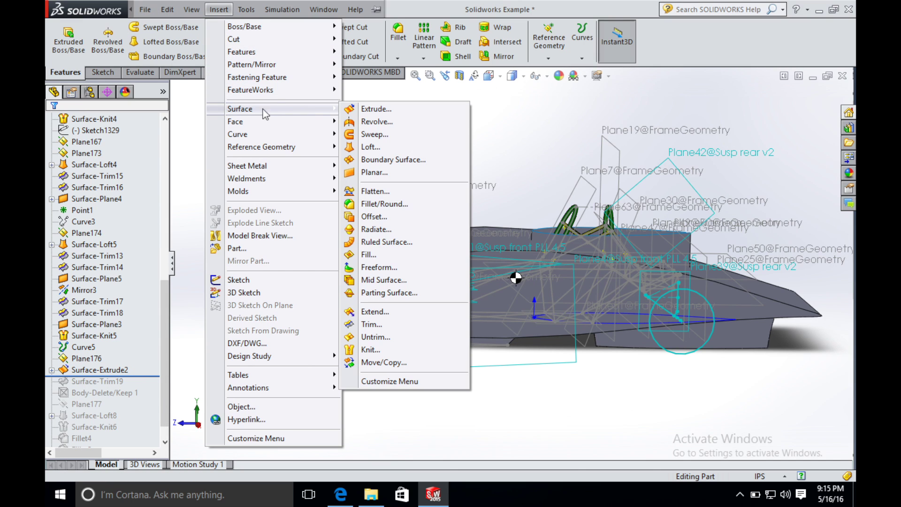
click(399, 325)
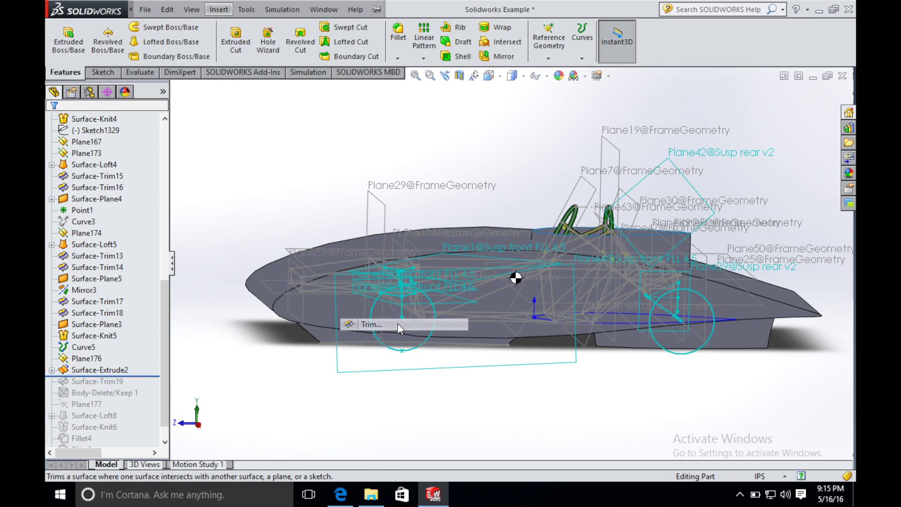
click(268, 275)
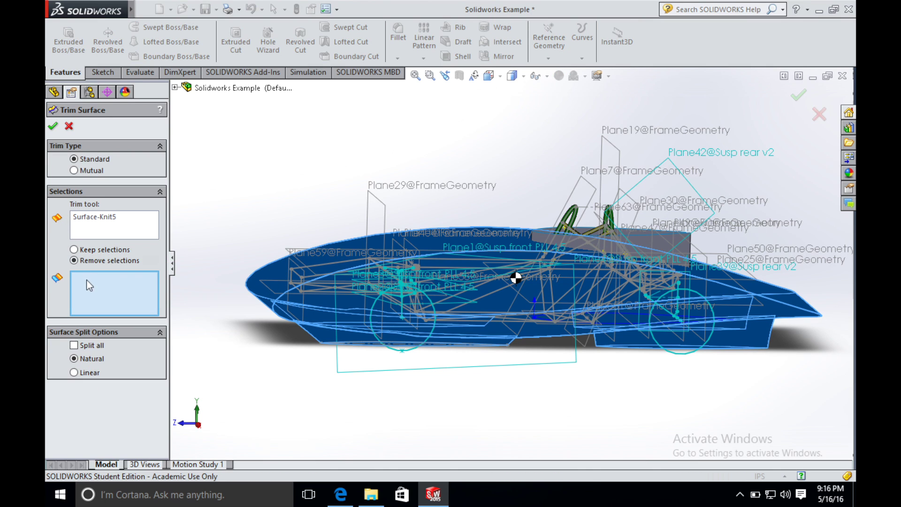
click(101, 250)
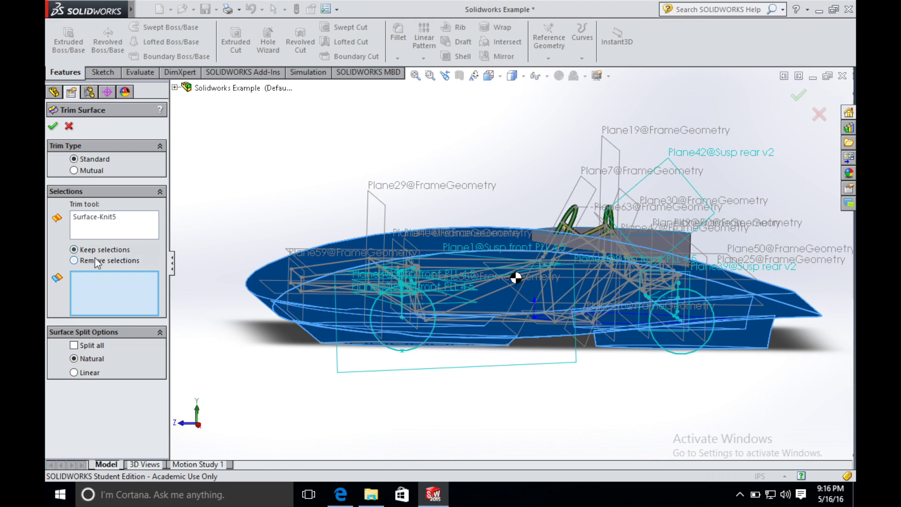
click(675, 251)
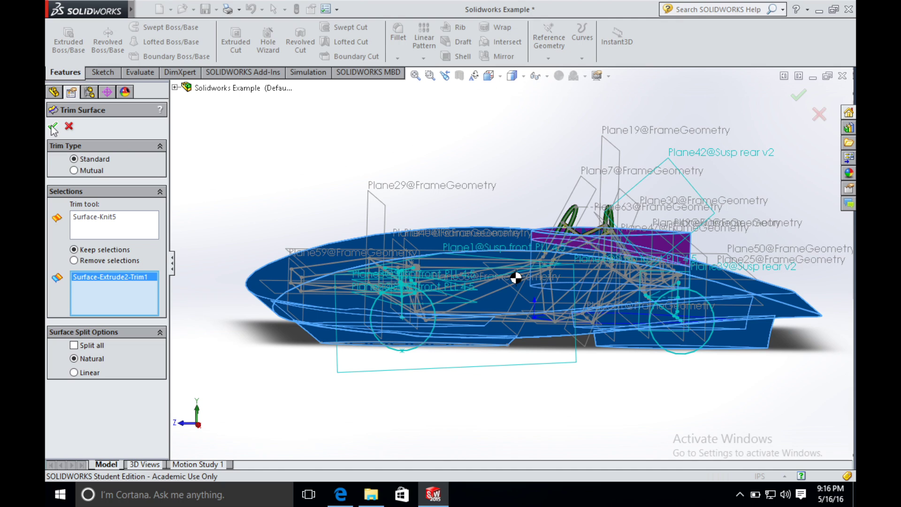
key(Return)
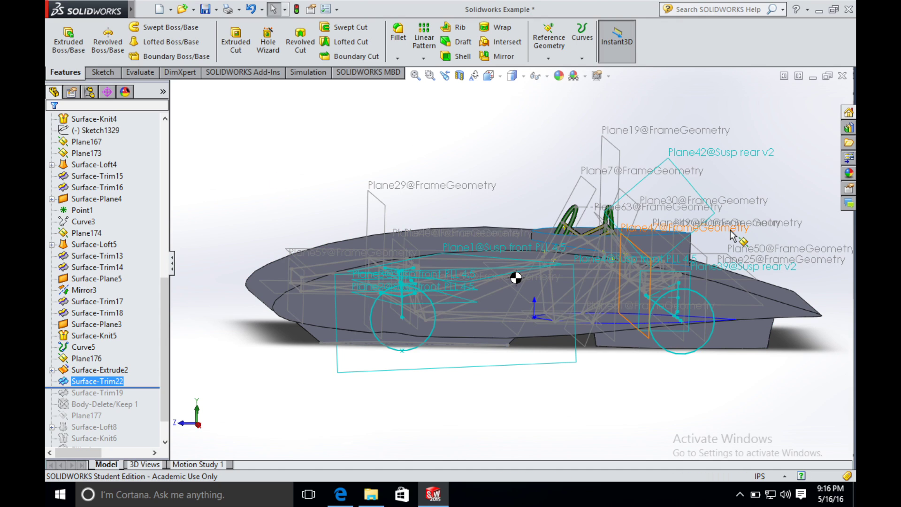
Step: Try to trim the knitted body with the trimmed airfoil surface, removing the body region inside the airfoil outline
mouse_move(149, 7)
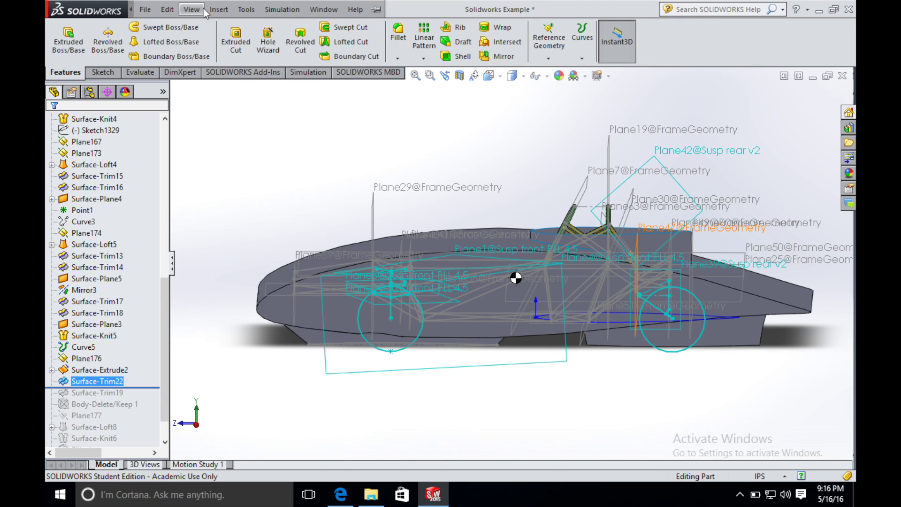
click(218, 9)
mouse_move(264, 116)
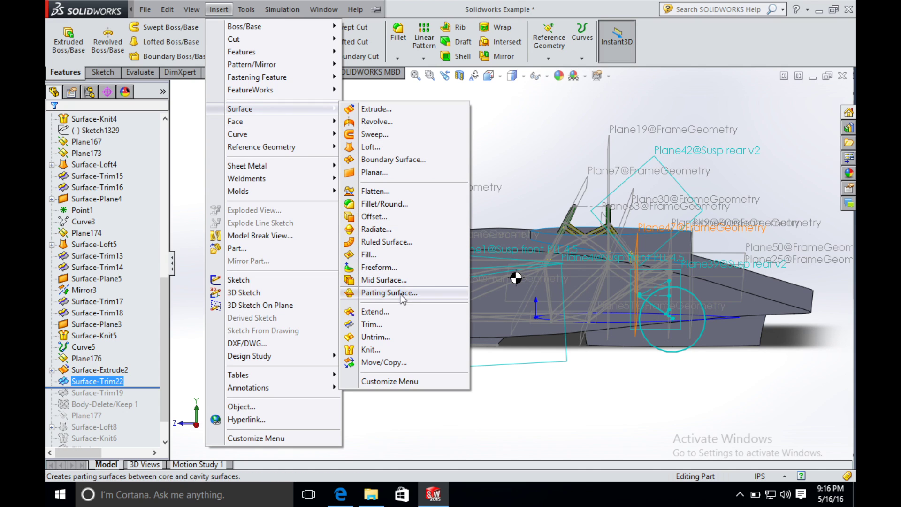
click(398, 322)
middle_drag(399, 329, 647, 266)
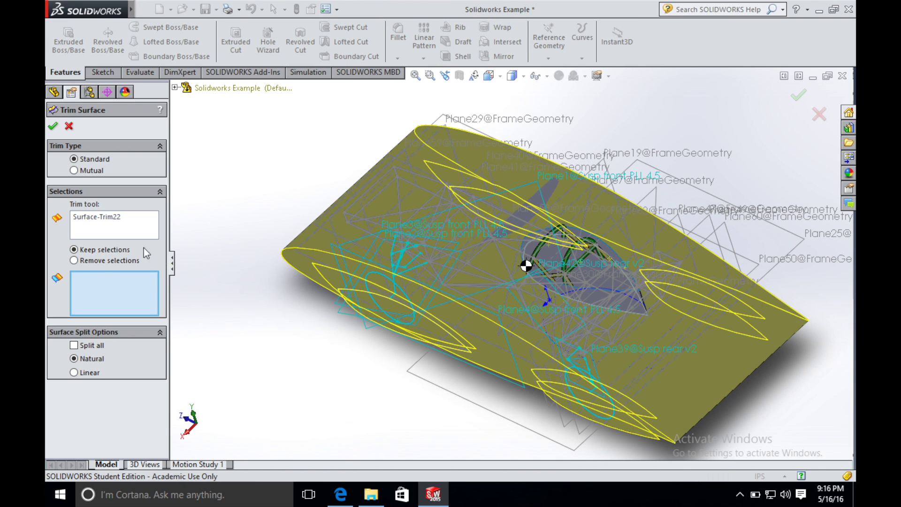
click(73, 260)
click(556, 250)
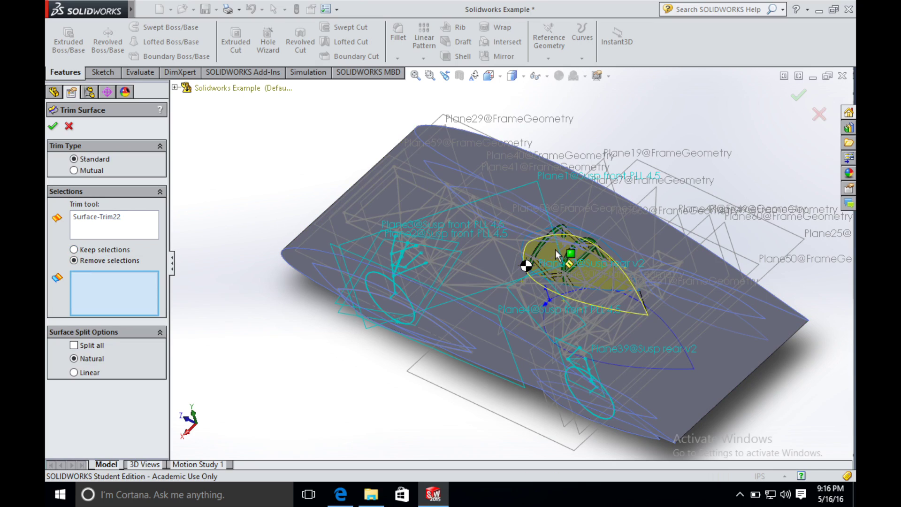
middle_drag(428, 315, 490, 277)
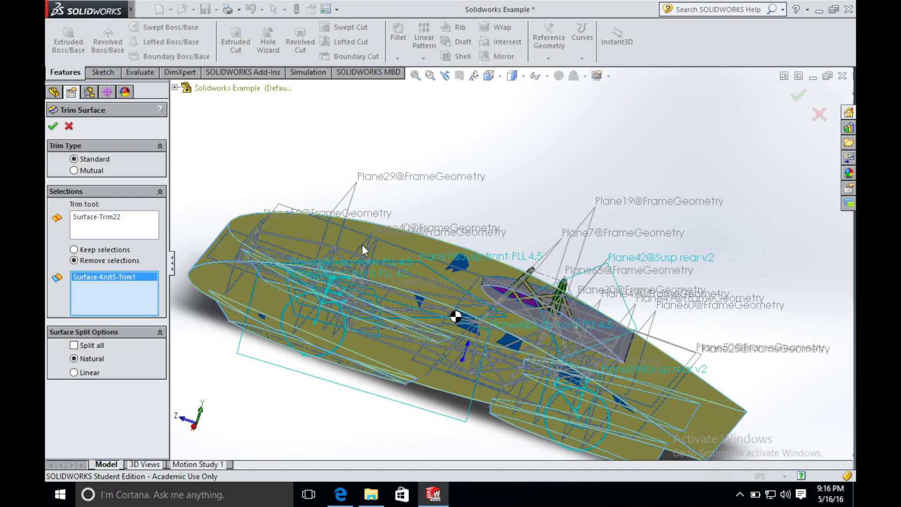
click(53, 127)
Step: Delete the extruded airfoil surface body, Surface-Extrude2, from around the roll bars
key(ctrl+4)
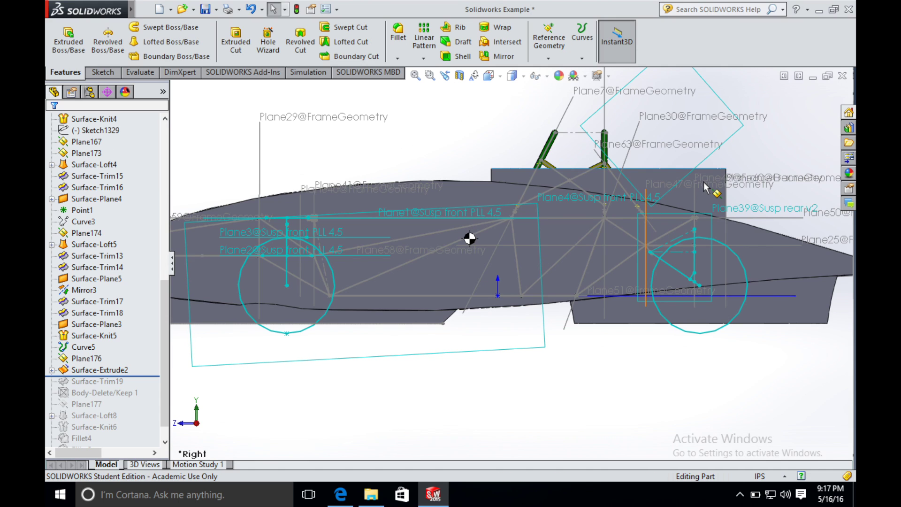
mouse_move(136, 14)
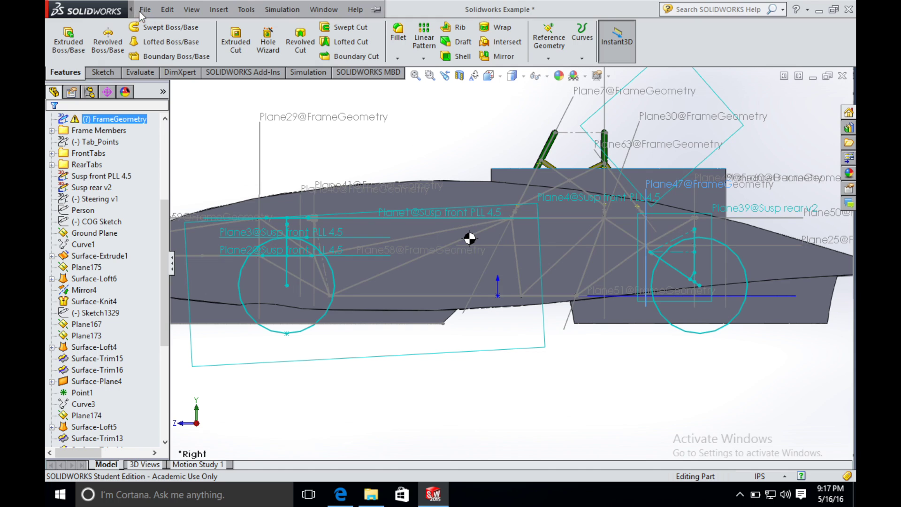
click(219, 9)
mouse_move(305, 111)
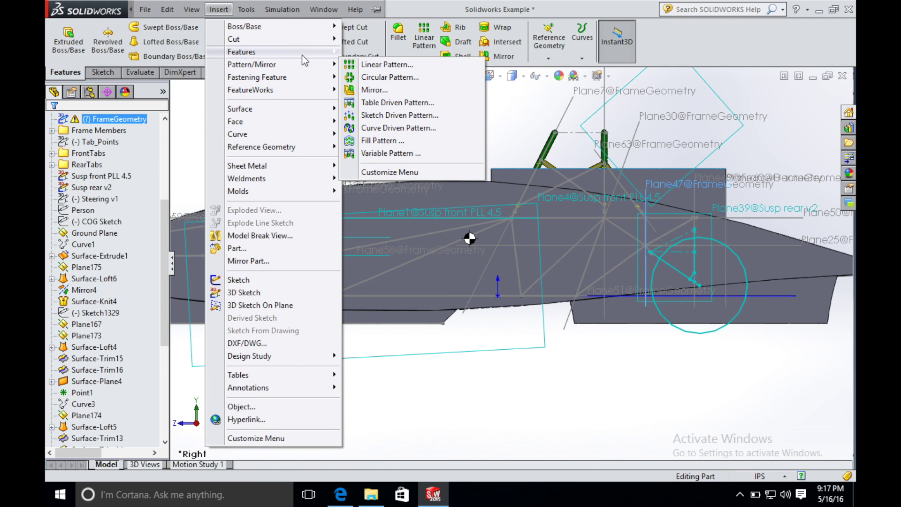
mouse_move(318, 53)
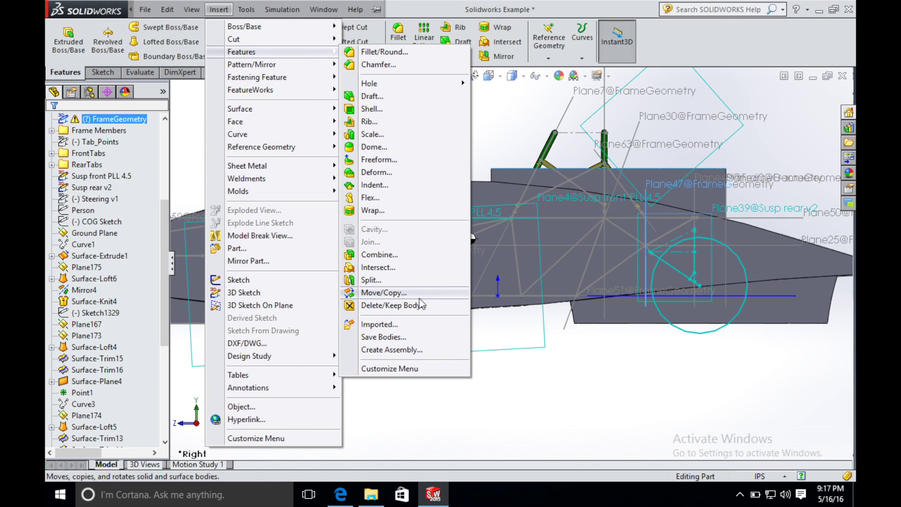
click(399, 306)
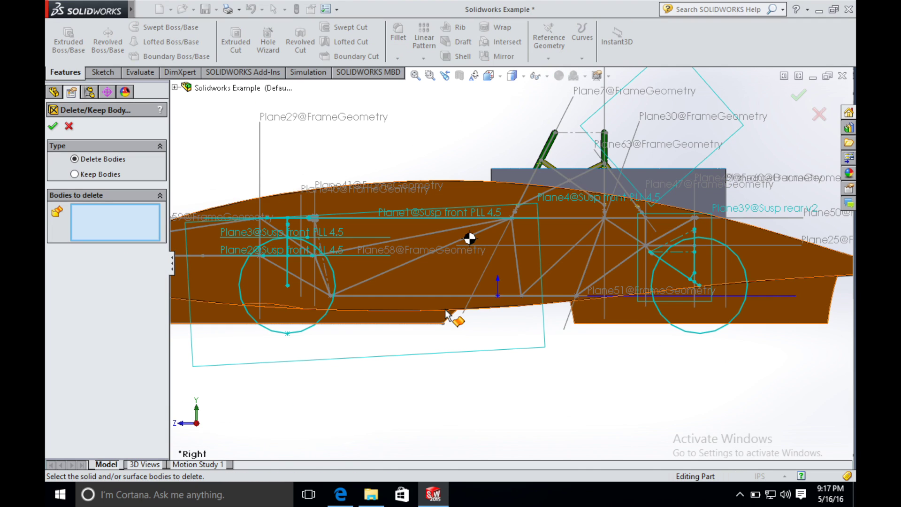
click(716, 192)
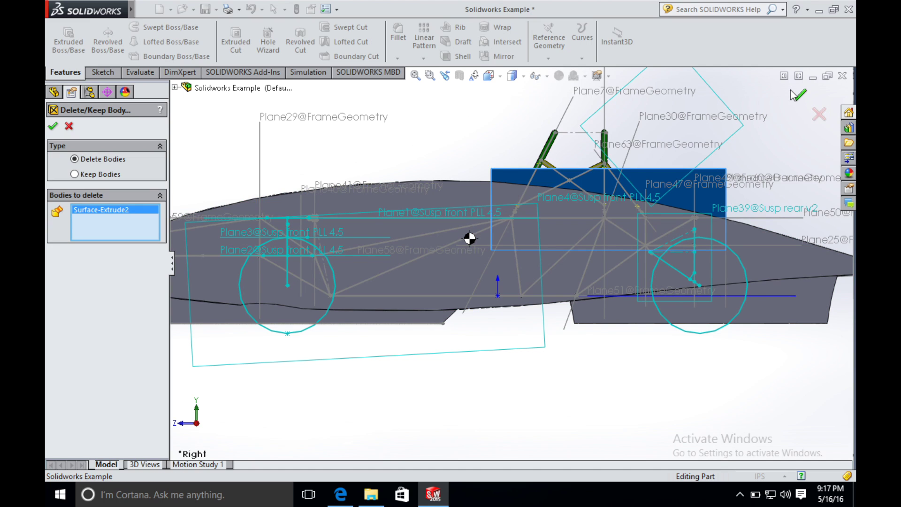
click(53, 126)
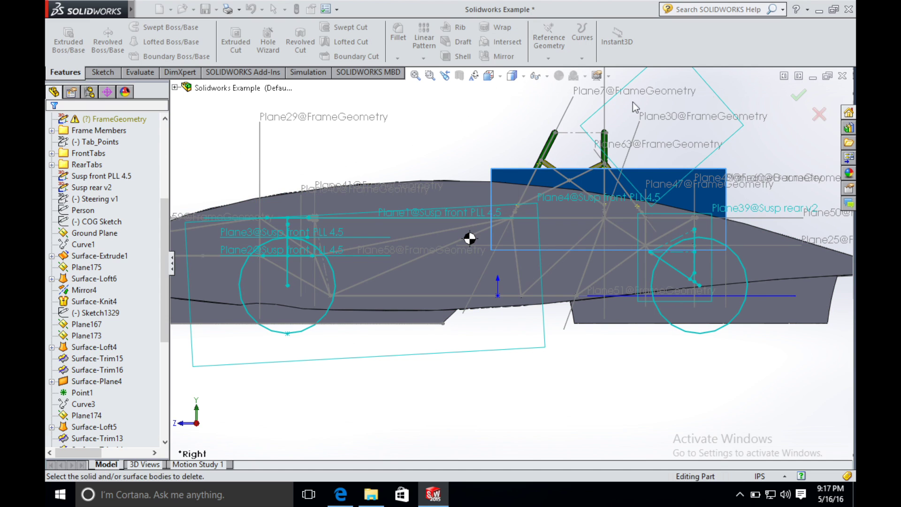
Step: Create a reference plane parallel to the Front Plane, offset 20 in toward the rear roll bar
middle_drag(460, 226, 532, 200)
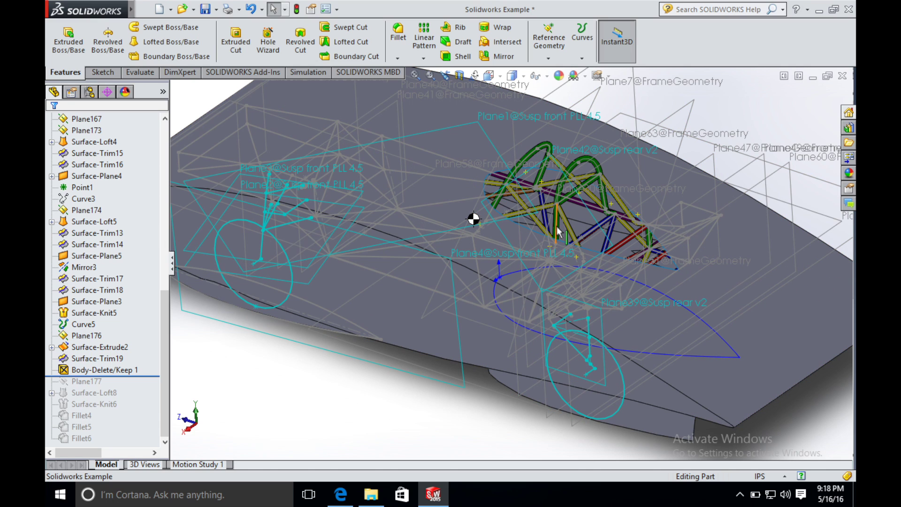
scroll(558, 231, up, 5)
middle_drag(424, 312, 491, 183)
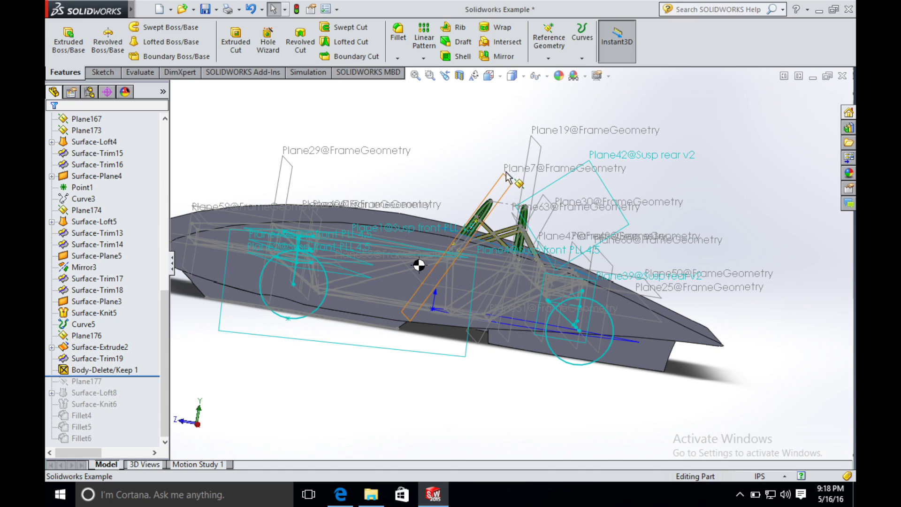
click(550, 58)
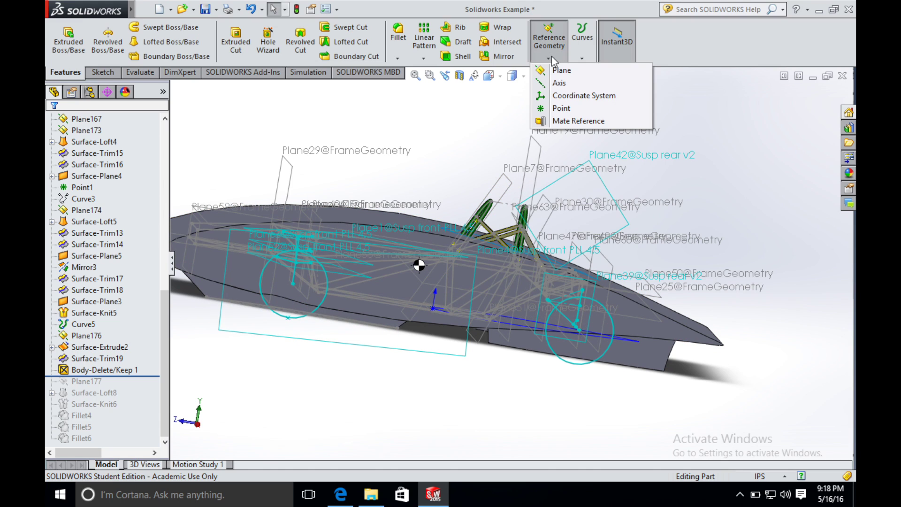
click(561, 71)
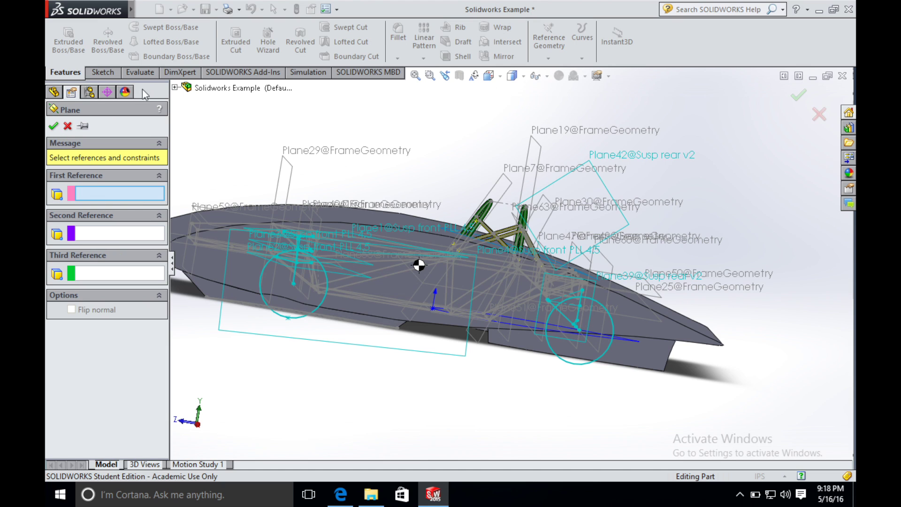
click(177, 89)
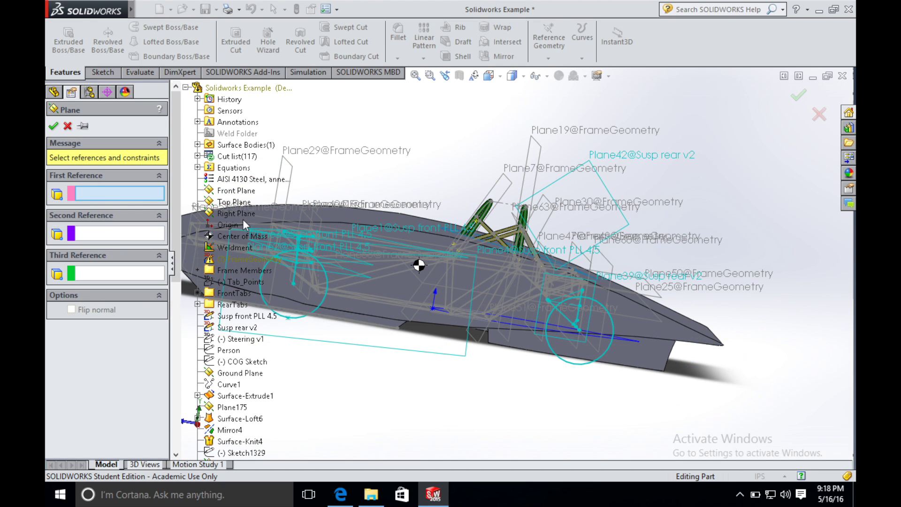
click(239, 192)
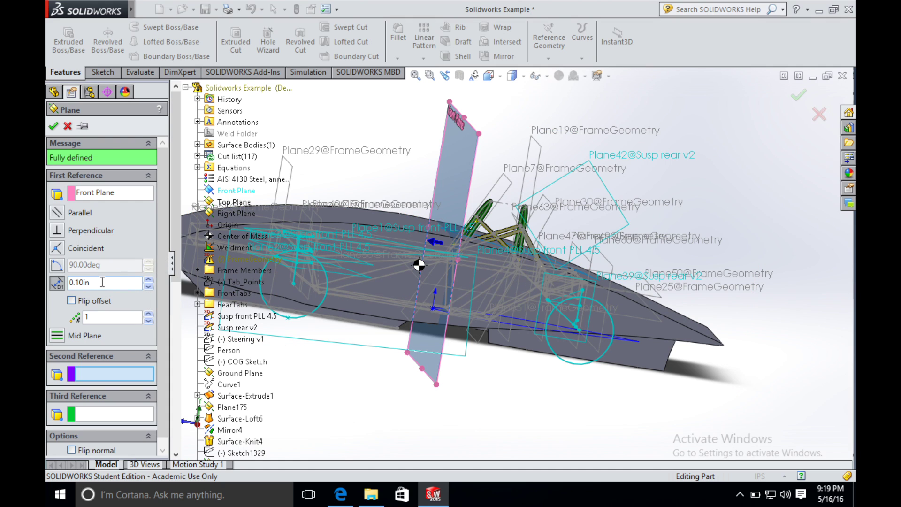
key(Return)
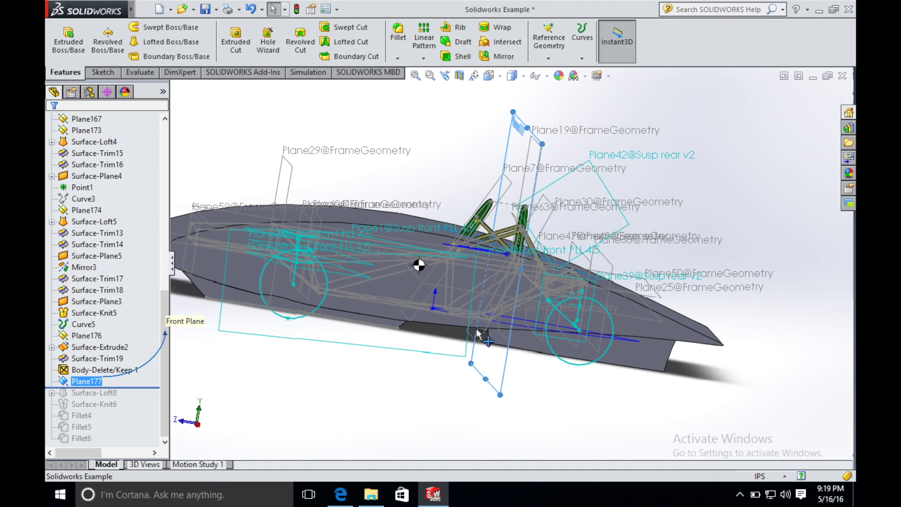
Step: Start a 3D sketch and convert the airfoil-shaped edge of the body's cockpit opening into it
click(102, 71)
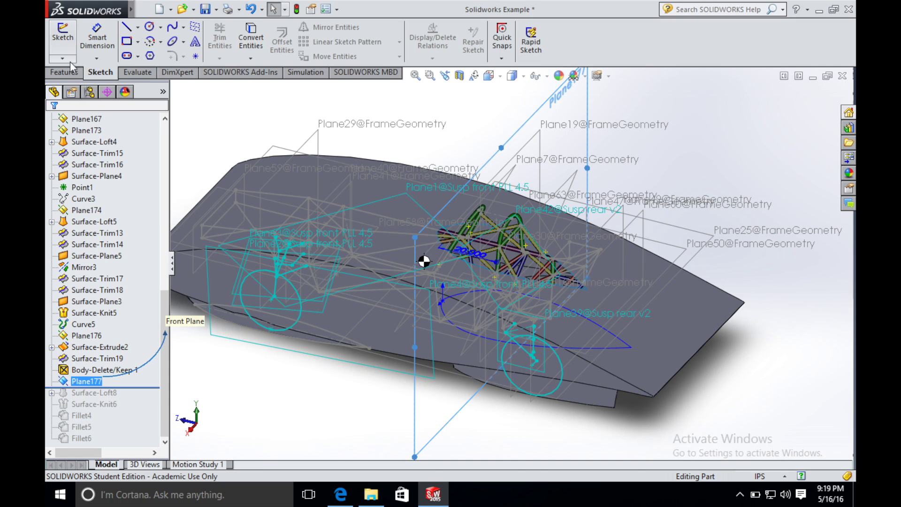
click(63, 58)
click(84, 84)
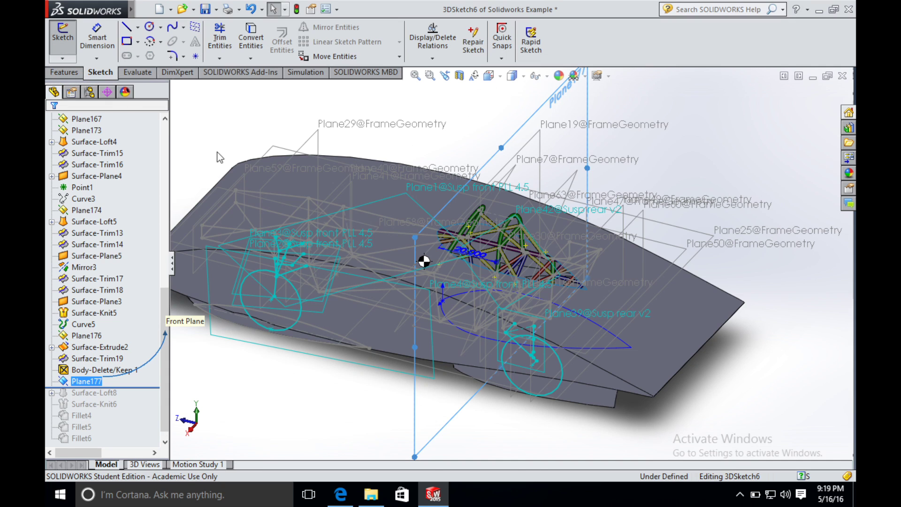
scroll(465, 235, down, 3)
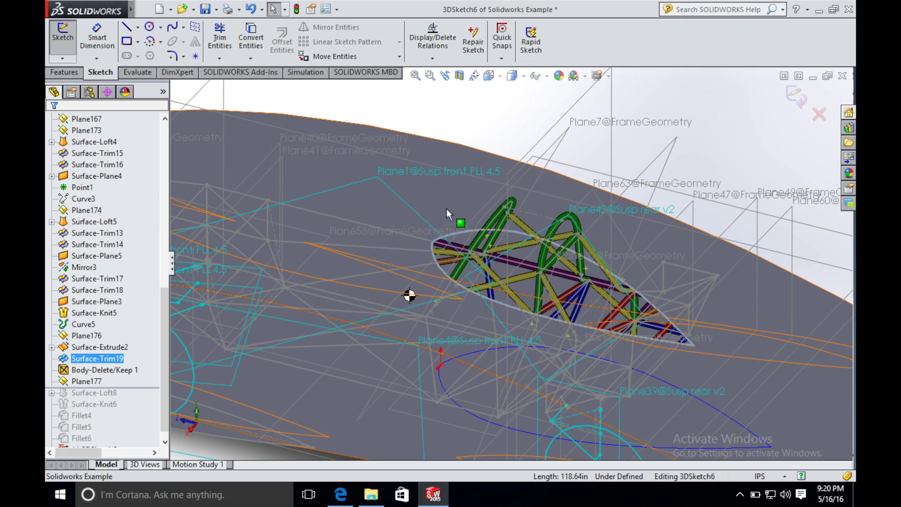
click(260, 44)
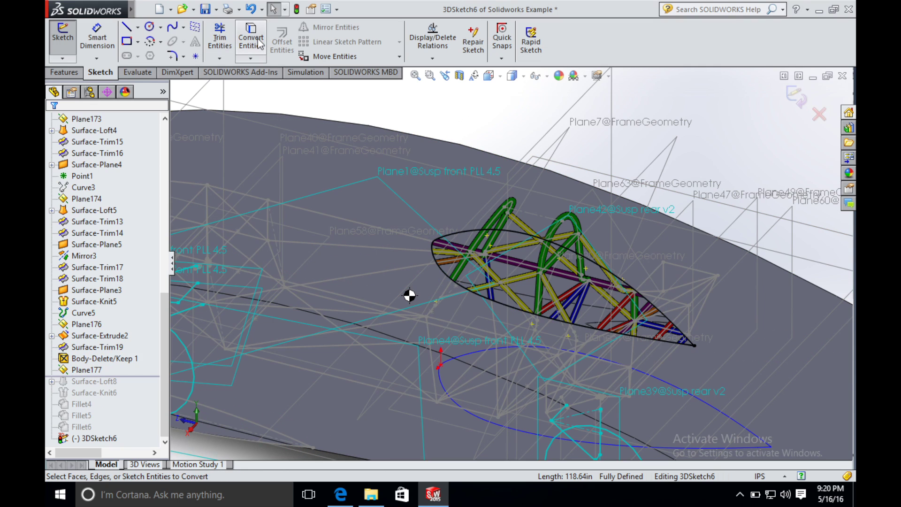
Step: Split the converted airfoil spline at its pointed rear tip
click(458, 232)
right_click(458, 232)
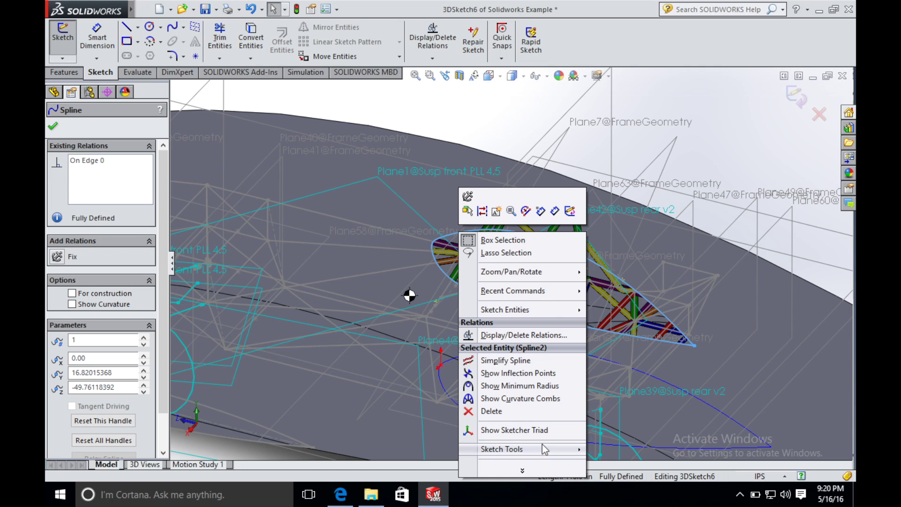
mouse_move(543, 447)
click(626, 446)
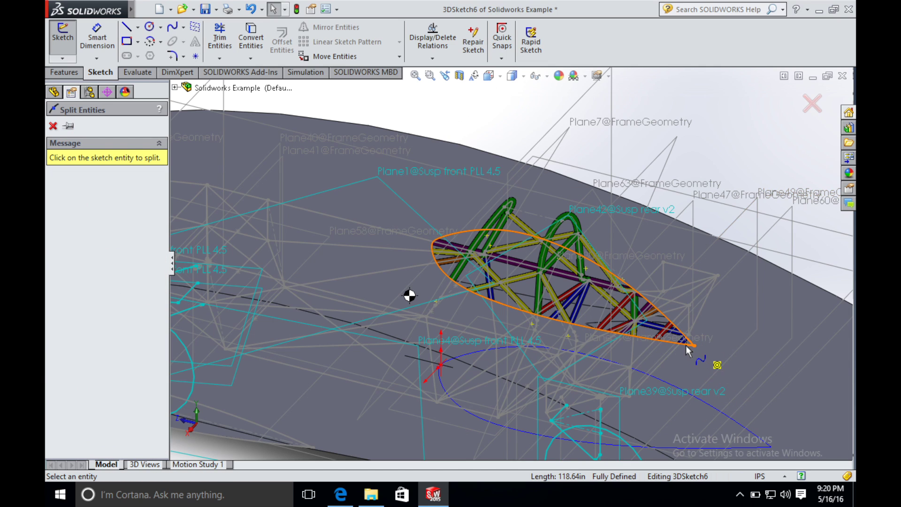
click(694, 344)
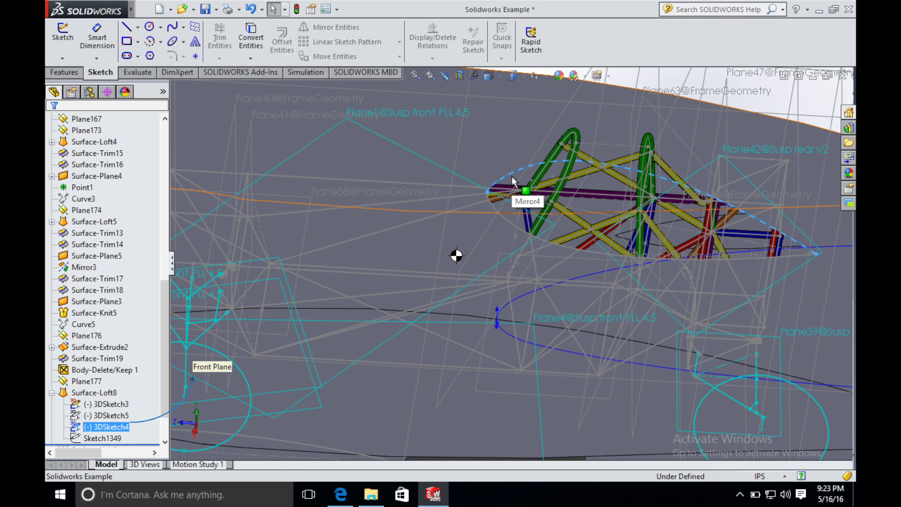
Step: Highlight 3DSketch3, the near half of the split airfoil outline, to examine it as a loft curve
click(494, 204)
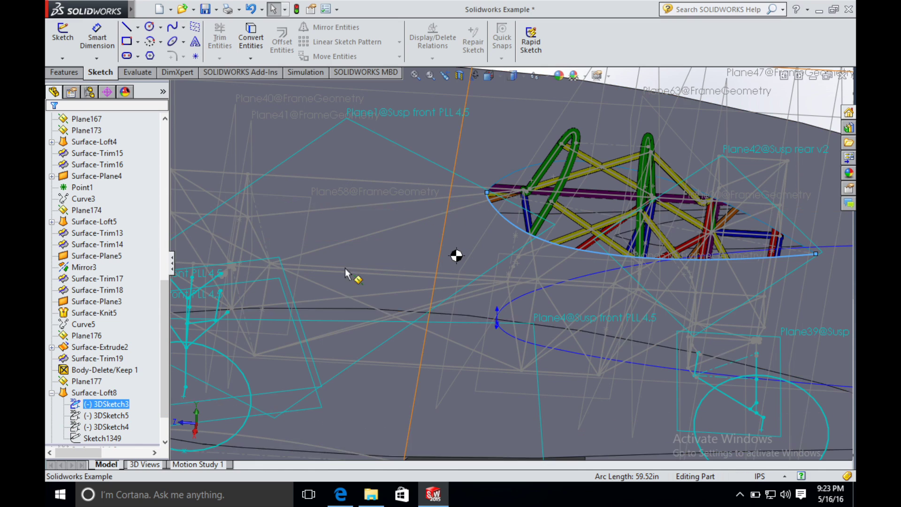
key(z)
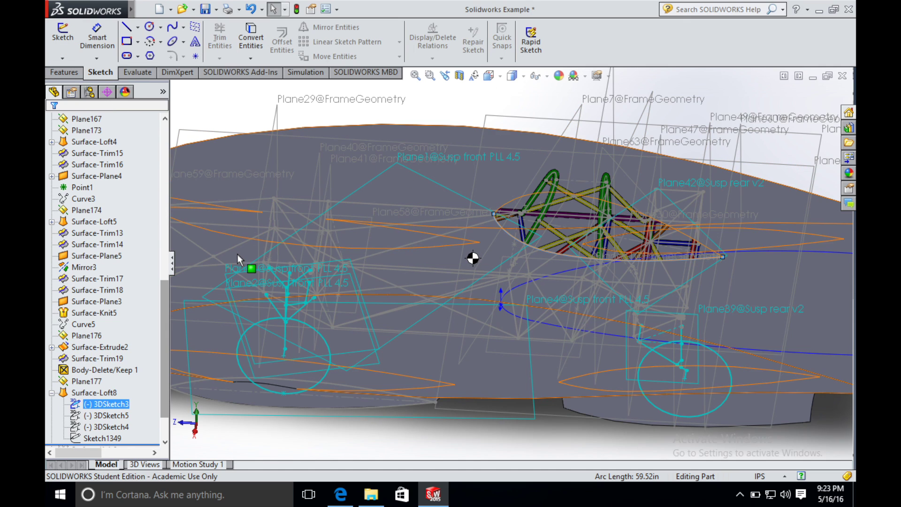
Step: Examine the remaining canopy loft curves by highlighting 3DSketch5, the opposite half-outline, and the arched guide sketch Sketch1349 over the roll bars
drag(162, 287, 163, 299)
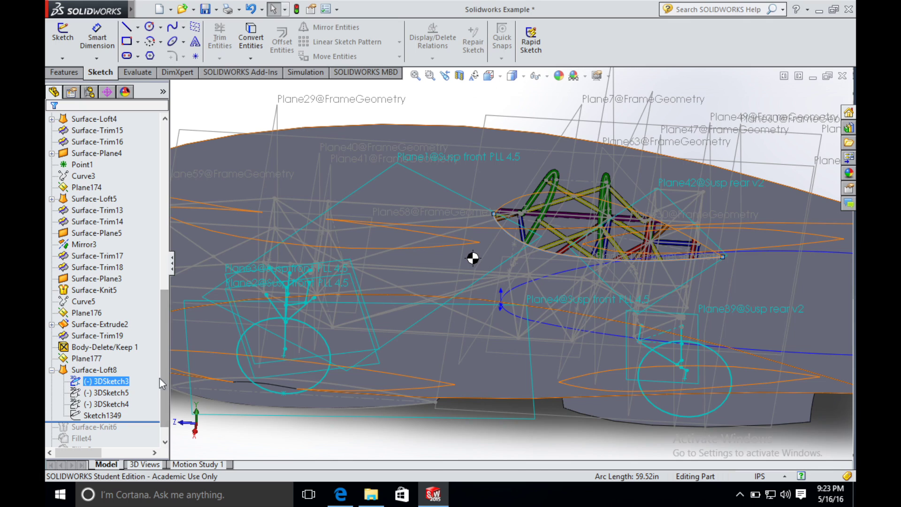
ctrl+click(115, 393)
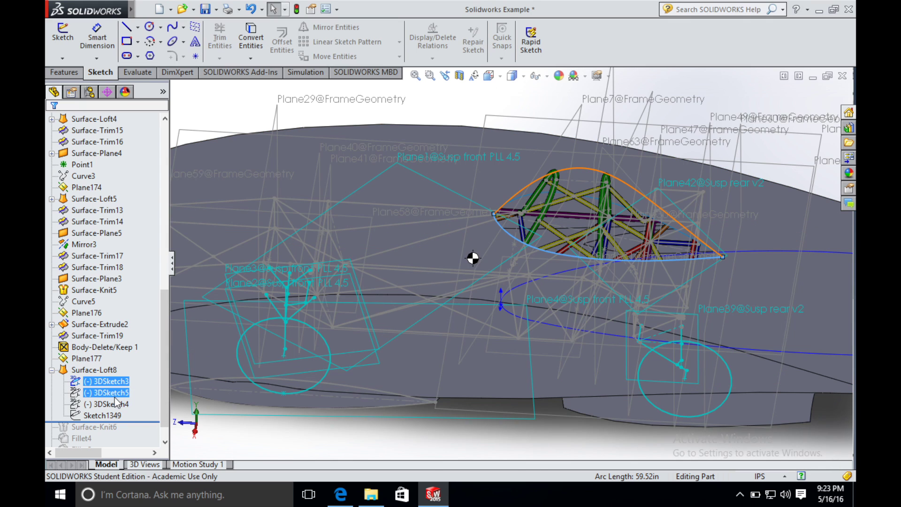
click(113, 393)
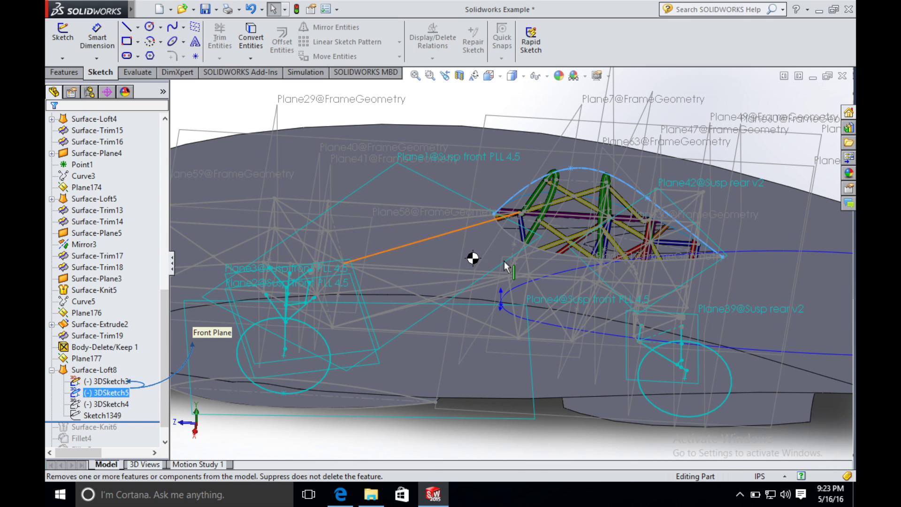
click(64, 57)
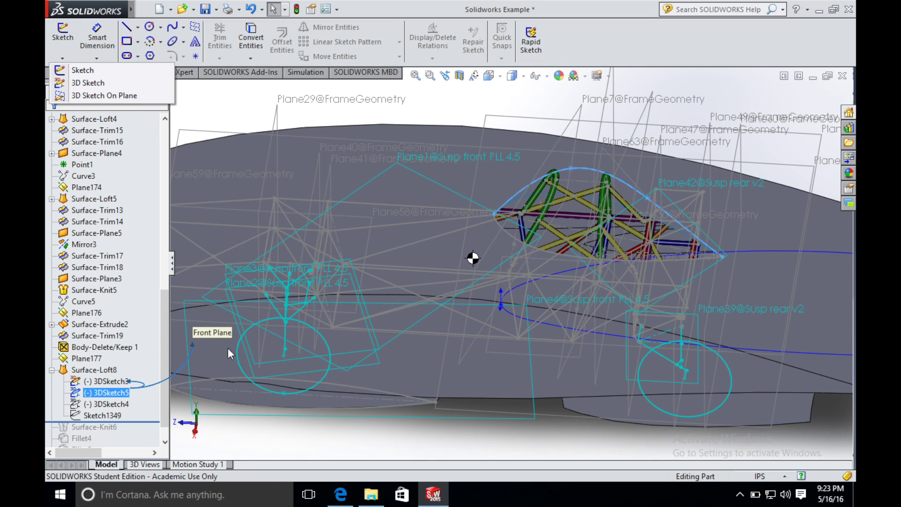
click(117, 414)
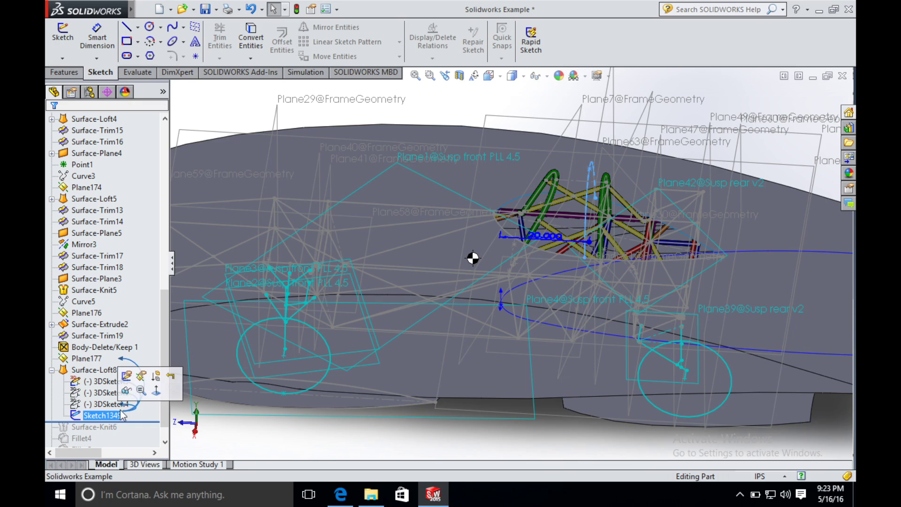
mouse_move(348, 424)
middle_down()
mouse_move(363, 385)
mouse_move(423, 383)
mouse_move(414, 338)
mouse_move(434, 289)
middle_up()
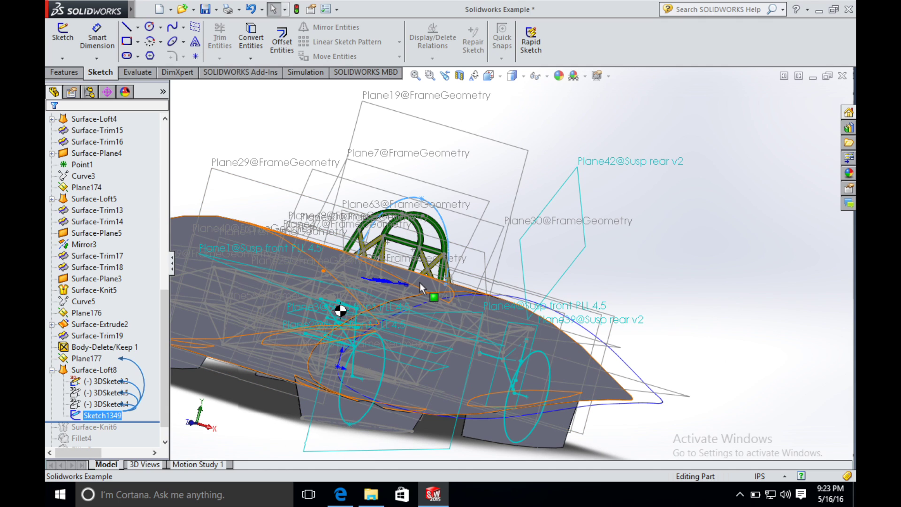
middle_drag(405, 307, 562, 243)
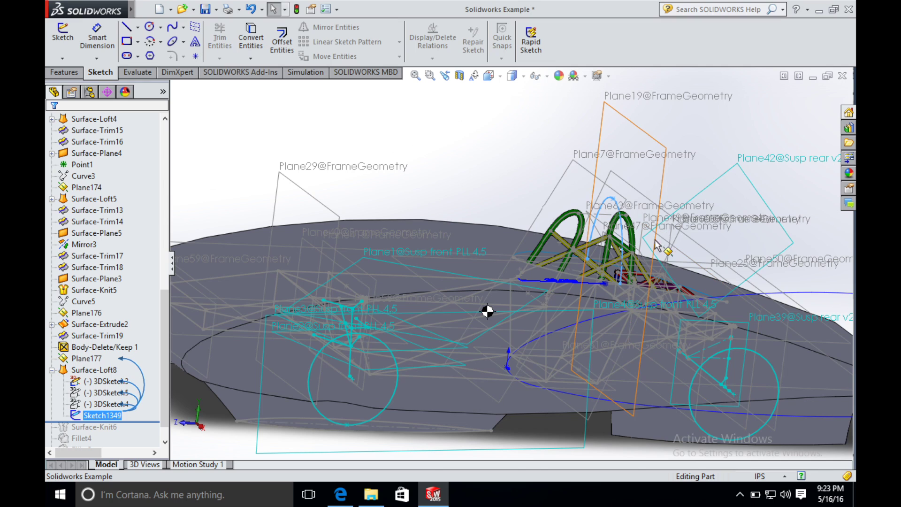
ctrl+click(107, 403)
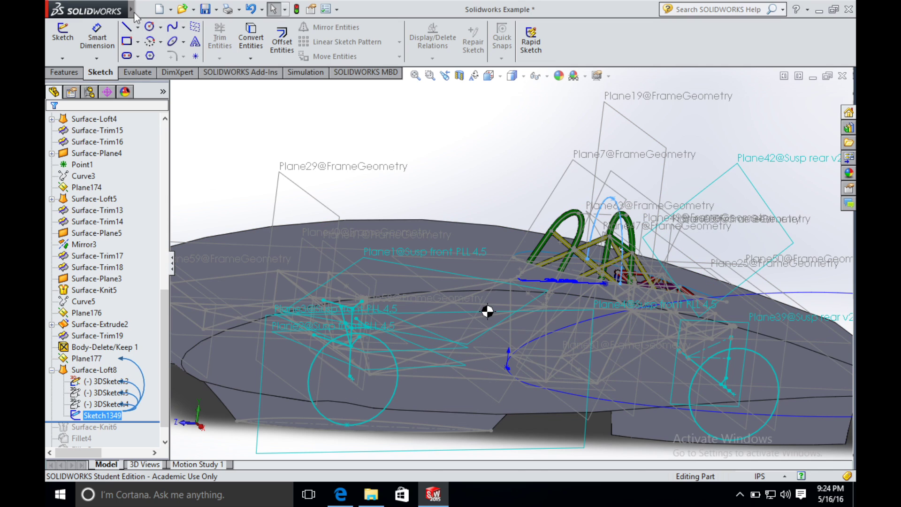
Step: Loft the canopy surface through profiles 3DSketch3, 3DSketch5 and 3DSketch4, using Sketch1349 as the guide curve
mouse_move(132, 9)
click(191, 10)
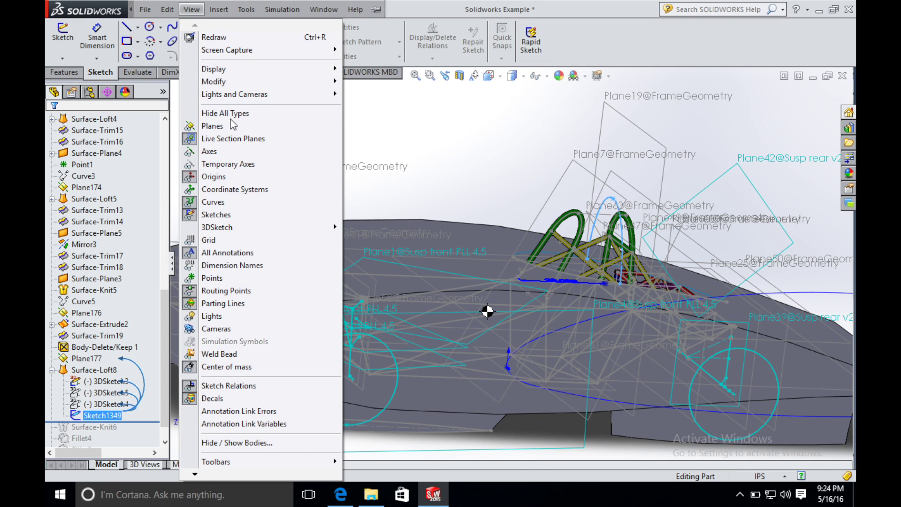
click(219, 10)
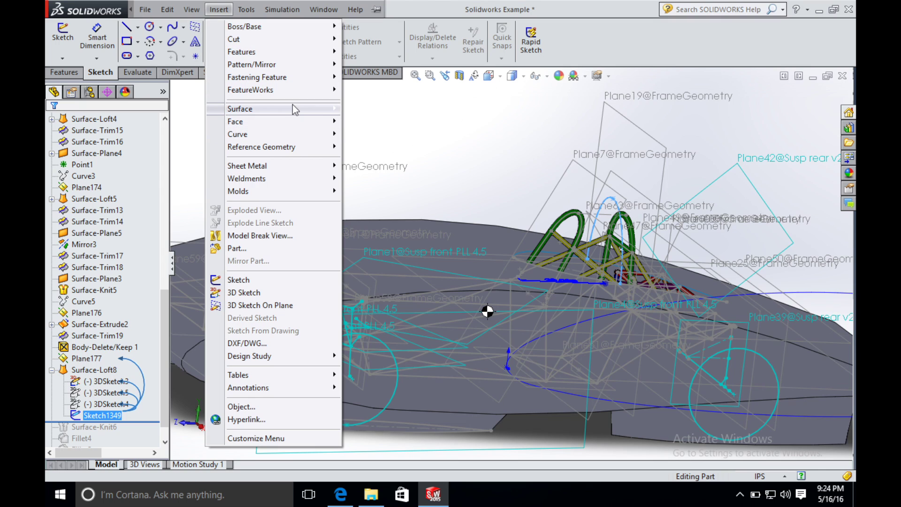
mouse_move(296, 107)
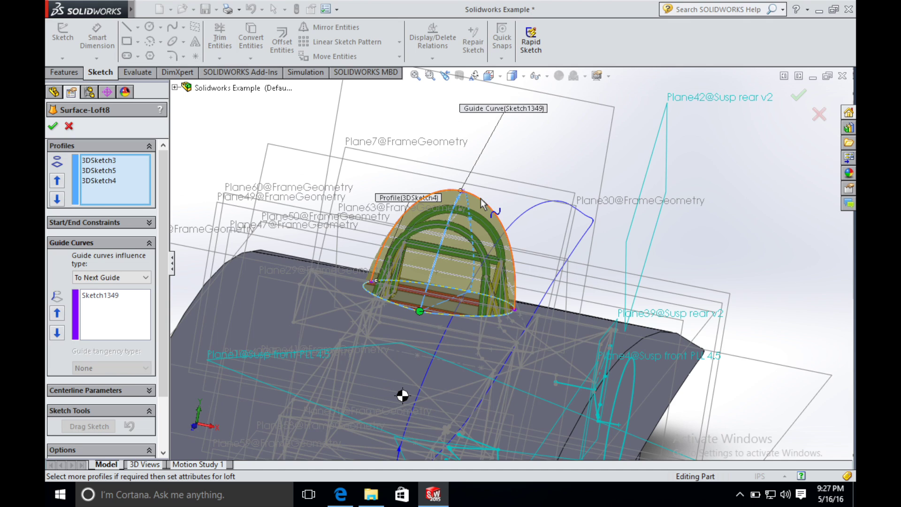
click(55, 124)
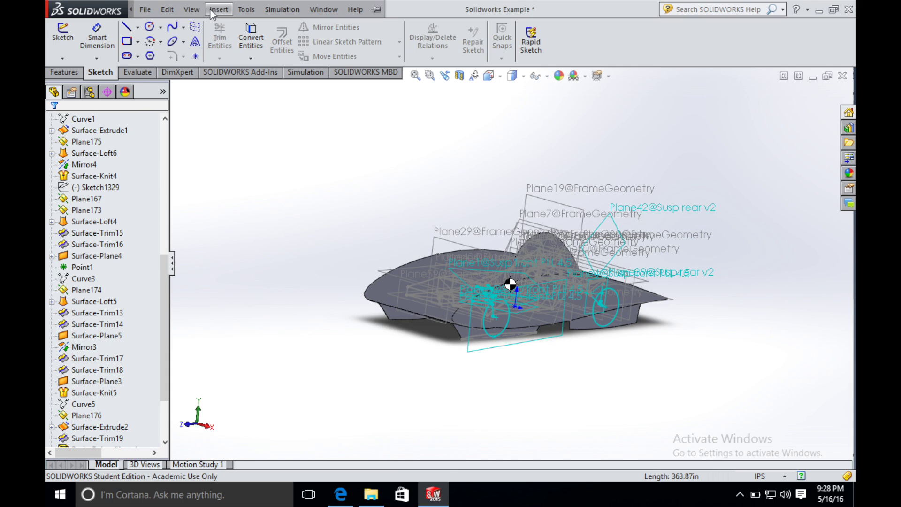
Step: Knit the trimmed body Surface-Trim19 and the canopy Surface-Loft8 together, closing both listed gaps
click(219, 9)
mouse_move(274, 114)
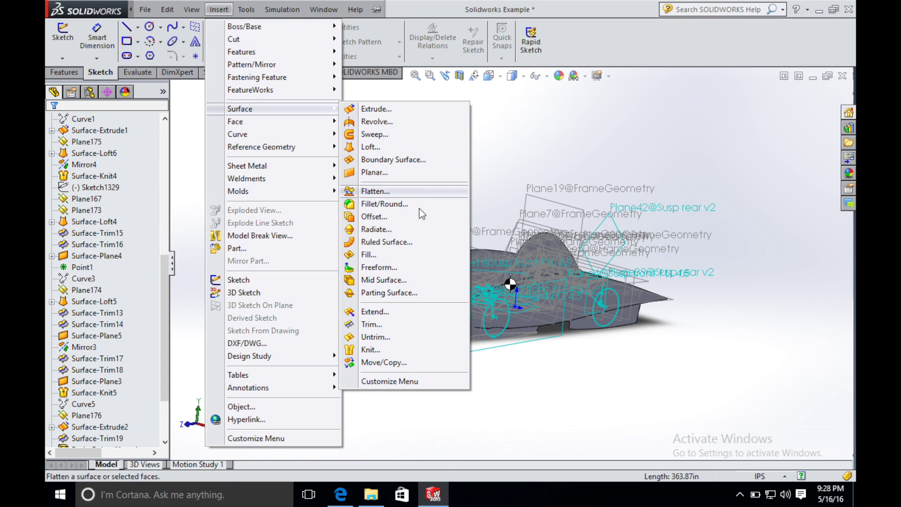
click(404, 347)
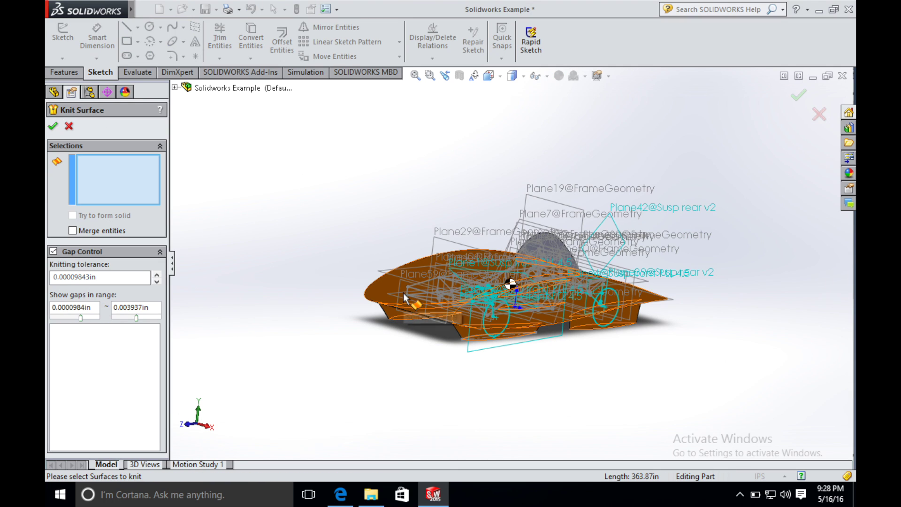
click(424, 294)
click(535, 261)
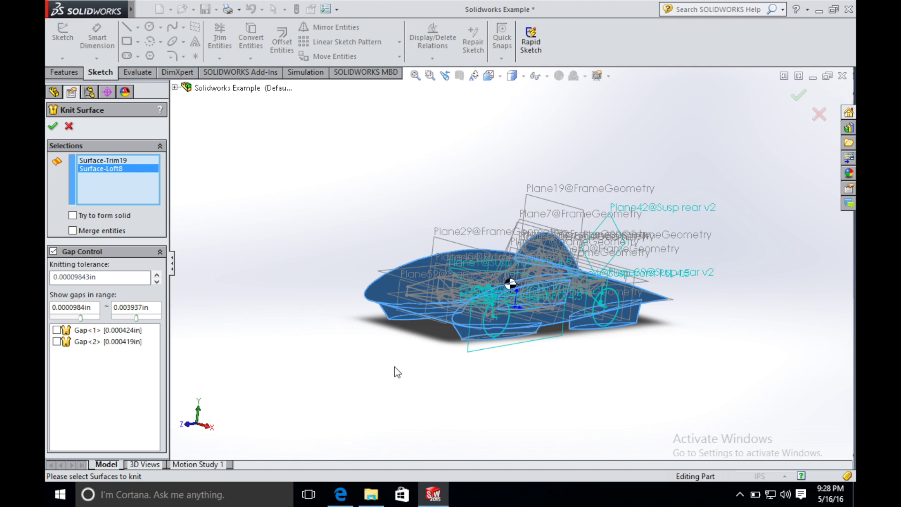
click(56, 330)
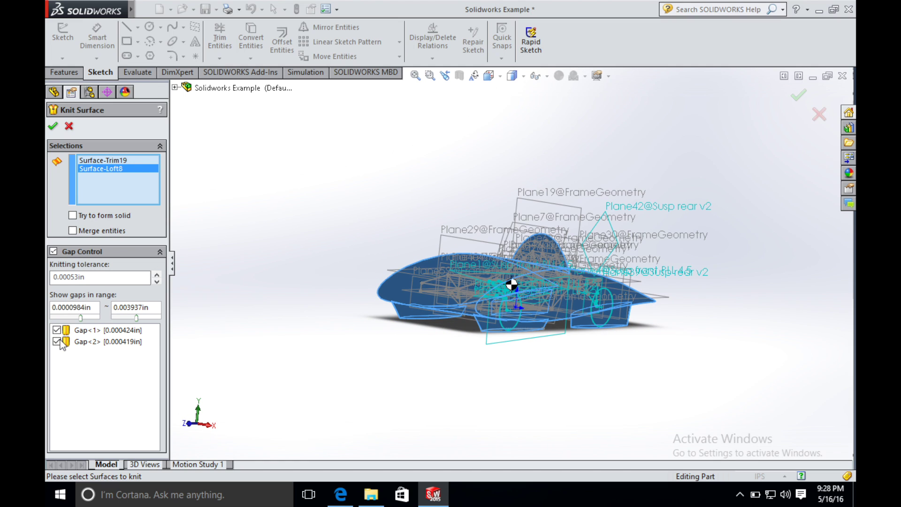
click(53, 127)
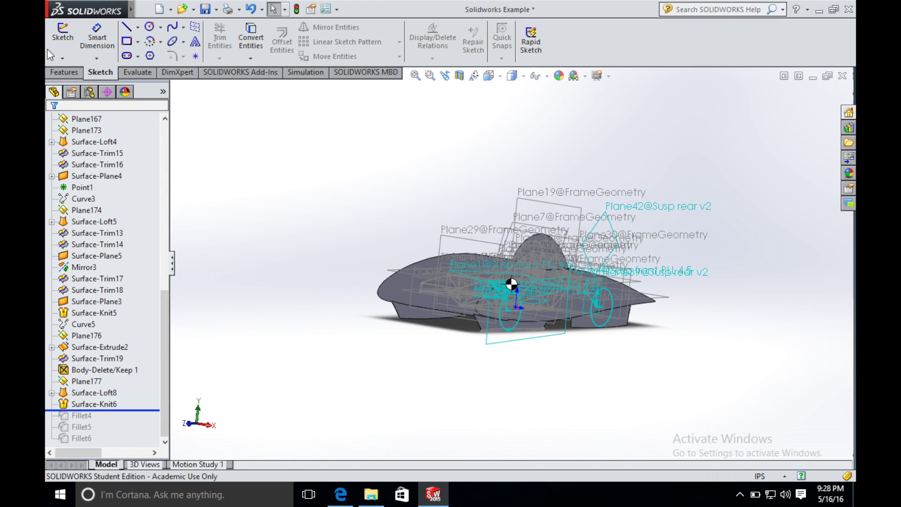
Step: Fillet the edge where the canopy meets the body with a 4 in symmetric radius and tangent propagation
click(64, 72)
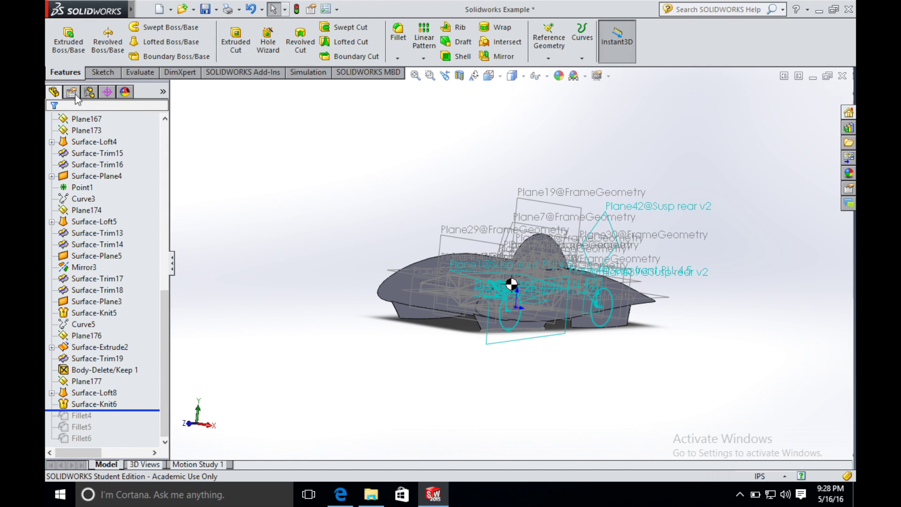
click(399, 46)
scroll(585, 215, down, 8)
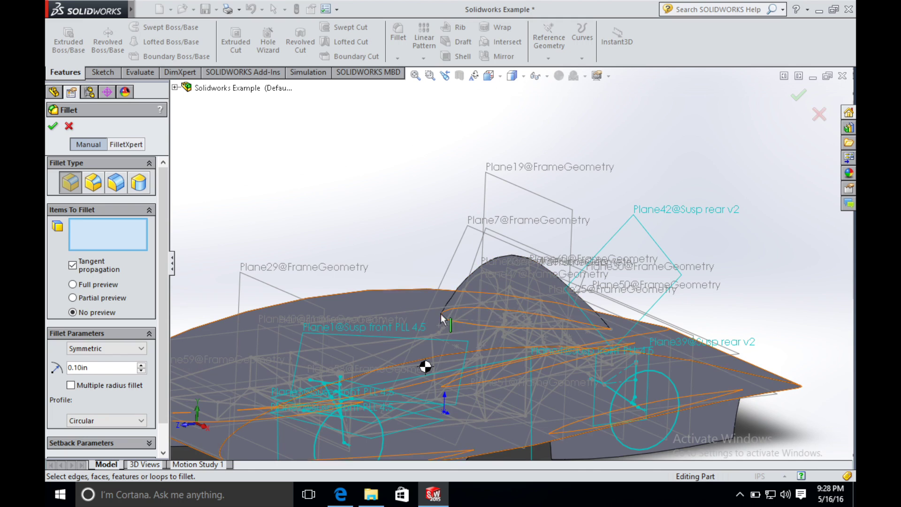
click(449, 322)
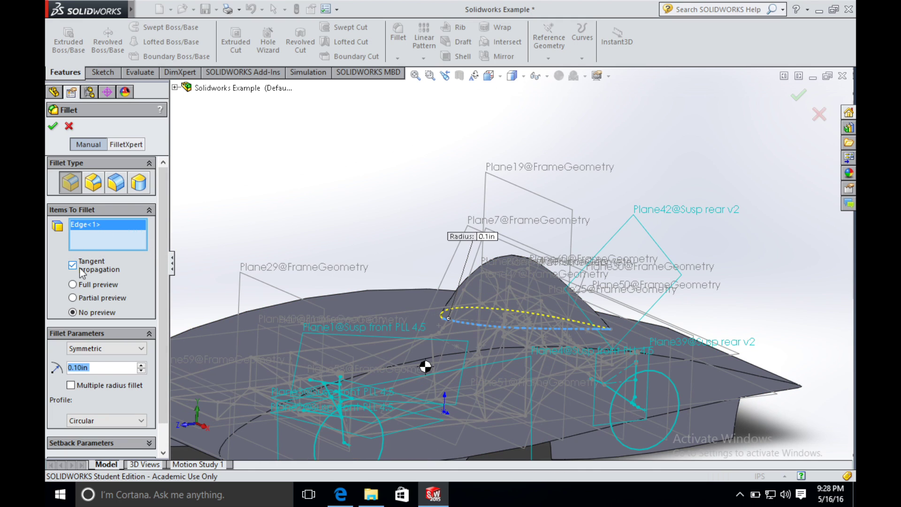
text(4)
key(Return)
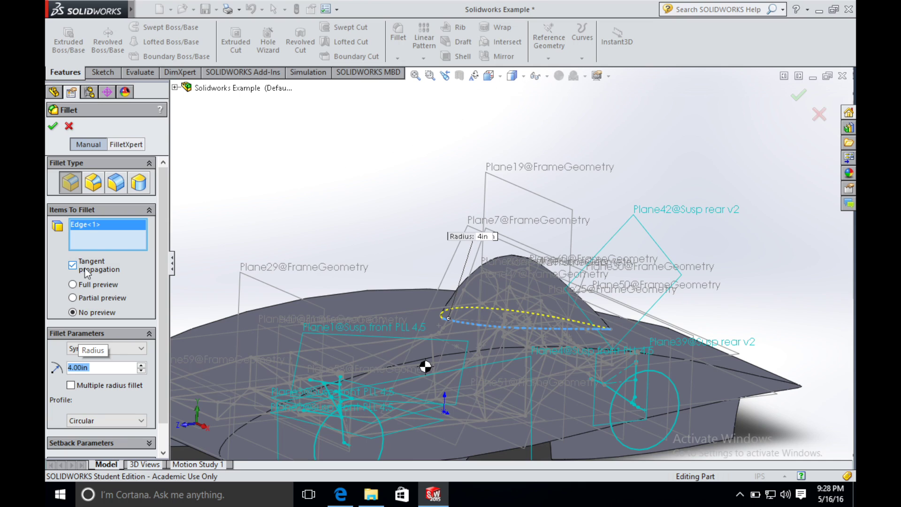
click(52, 127)
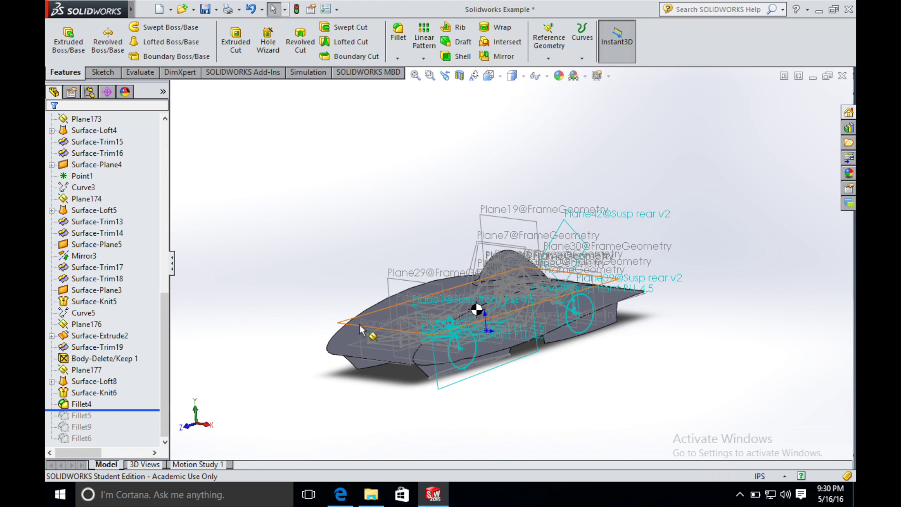
Step: Fillet the long curved edge between the body's top and its near side face with a 4 in radius
key(f)
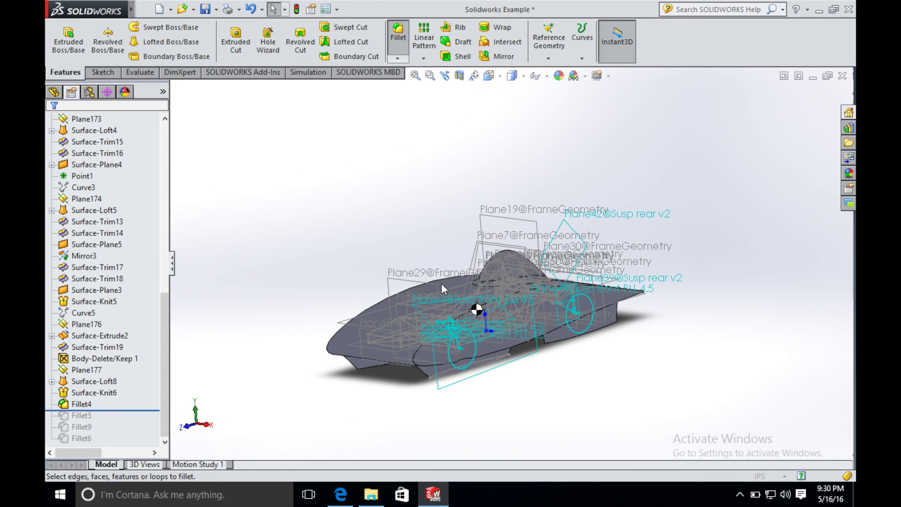
click(398, 34)
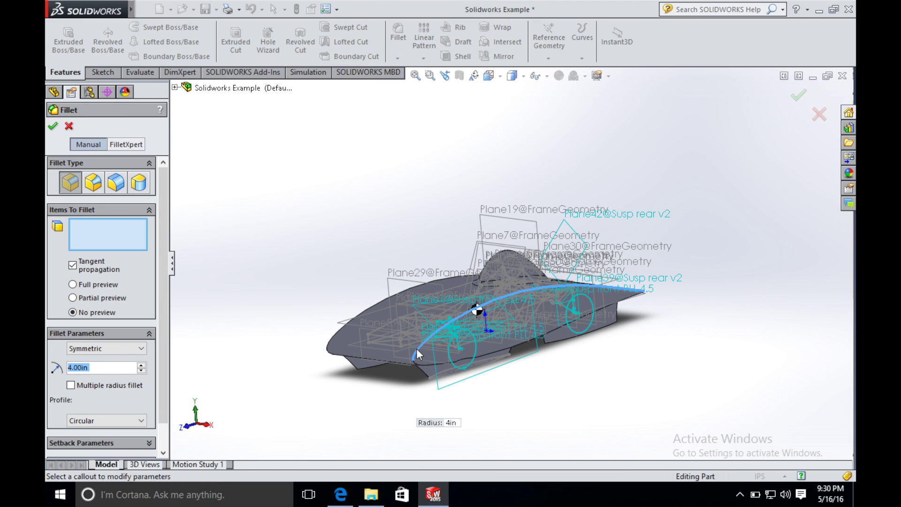
click(416, 348)
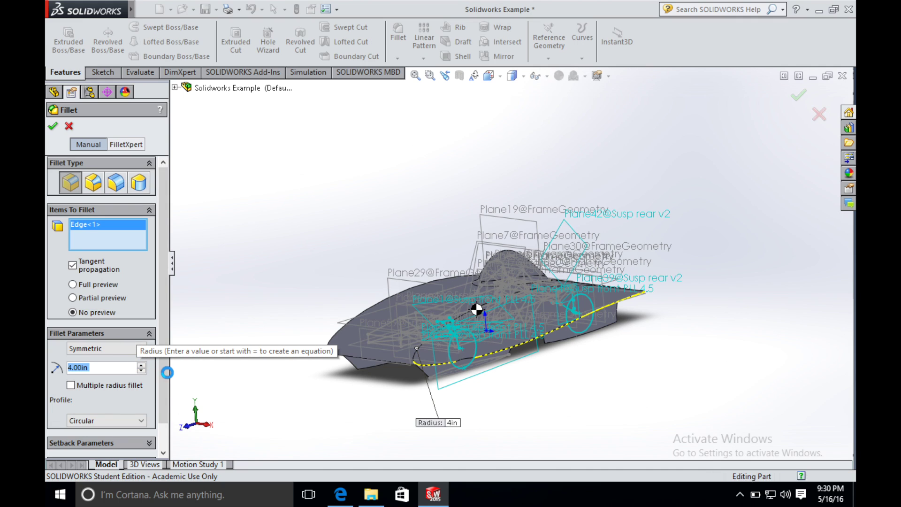
key(Return)
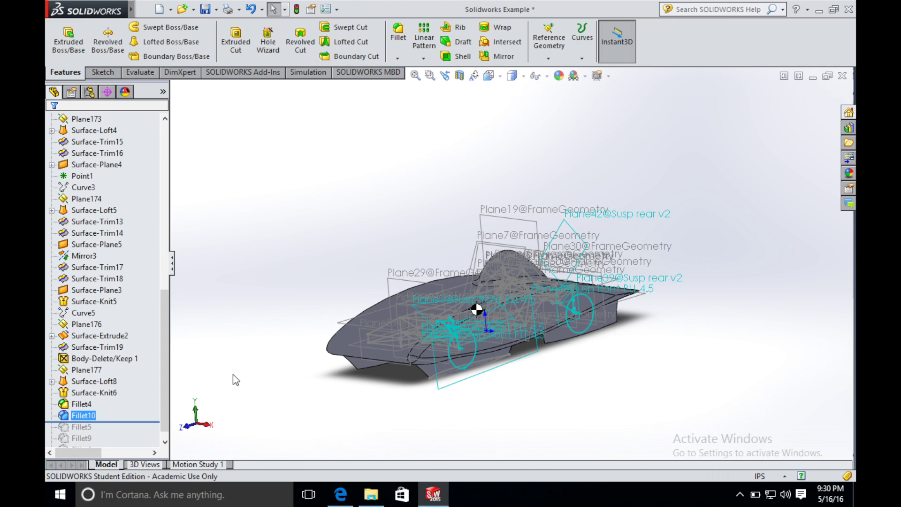
Step: Fillet the matching long curved edge on the opposite side of the body with a 4 in radius
middle_drag(236, 373, 280, 240)
key(Return)
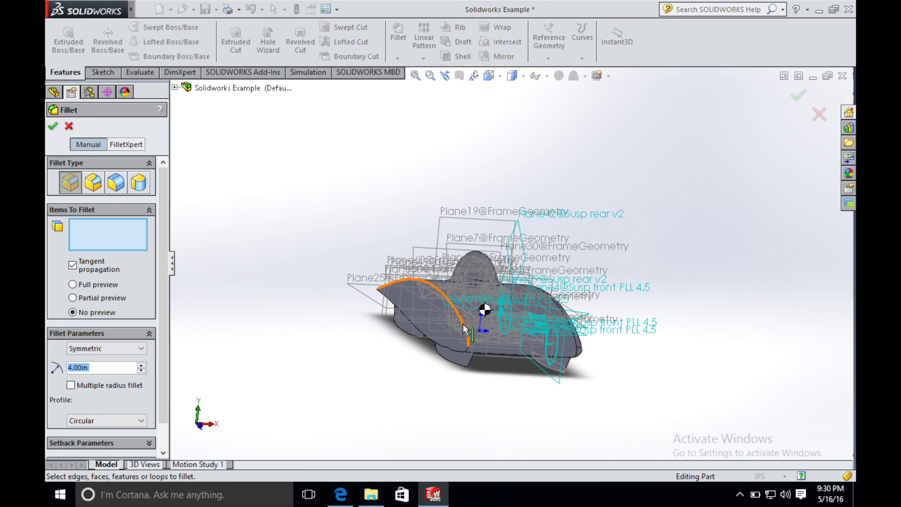
click(463, 323)
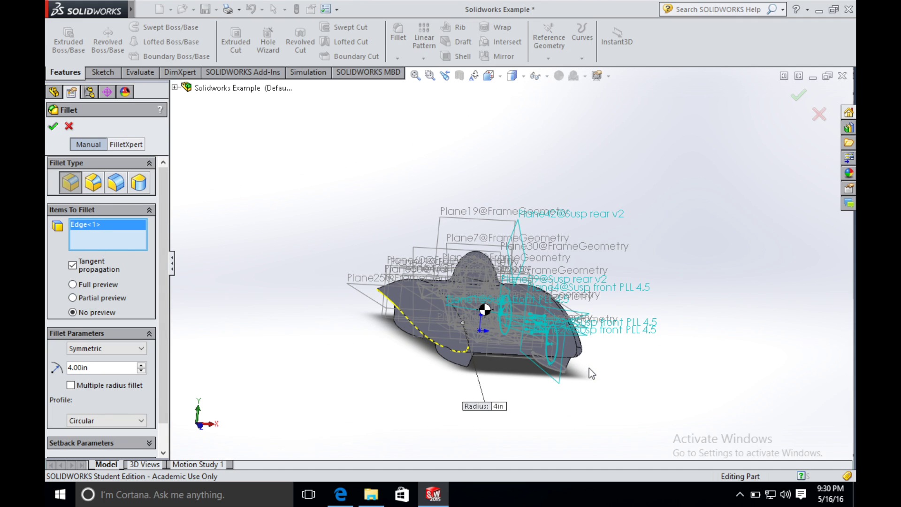
key(Return)
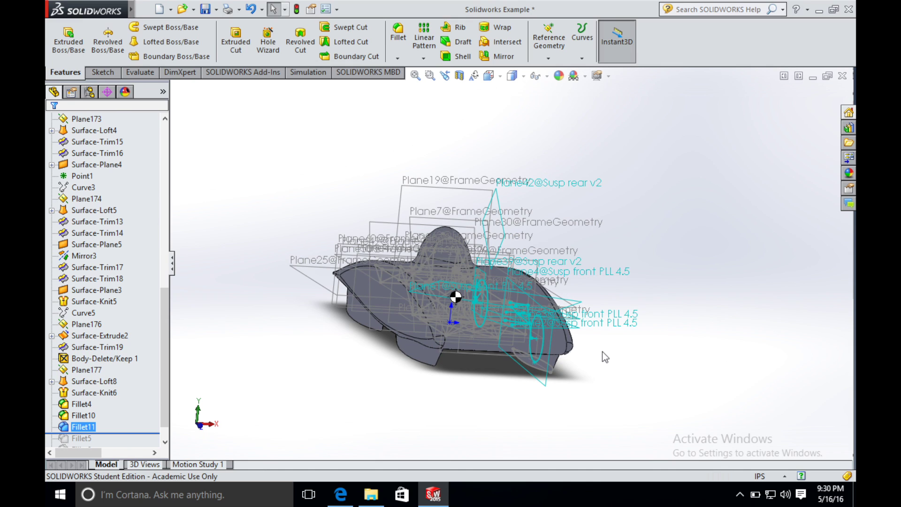
Step: Hide the FrameGeometry, Susp rear v2 and Susp front PLL 4.5 sketches and look over the finished body
middle_drag(601, 351, 530, 348)
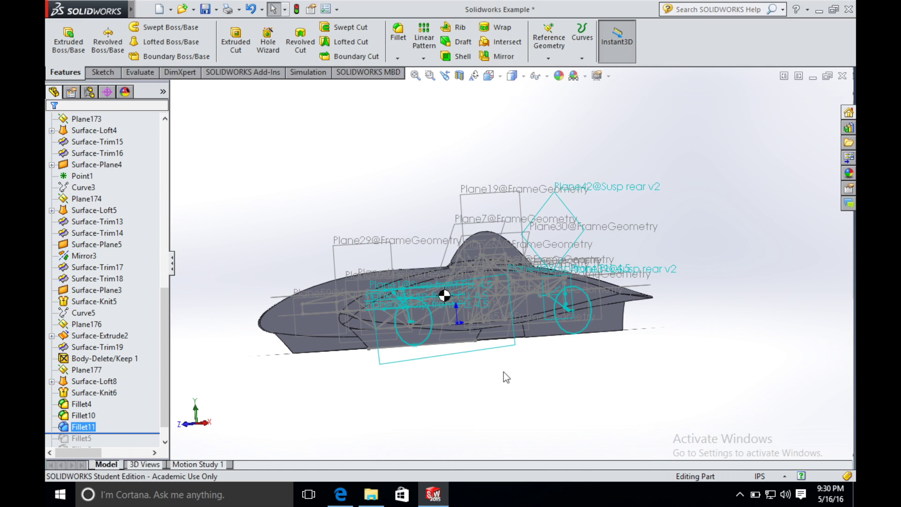
right_click(543, 181)
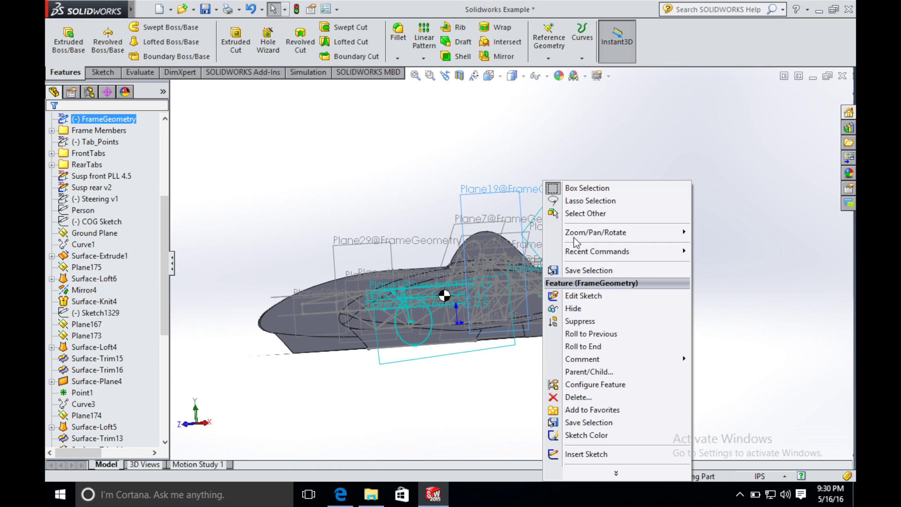
click(563, 306)
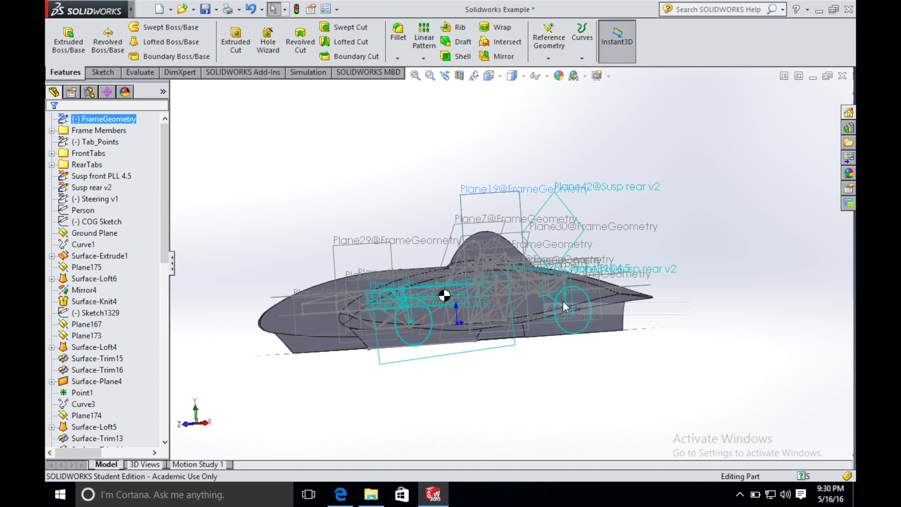
right_click(573, 186)
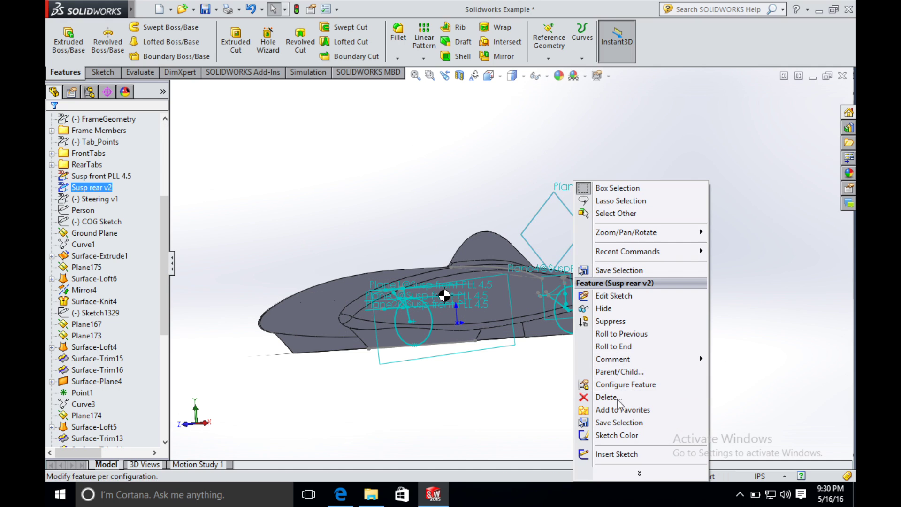
click(604, 308)
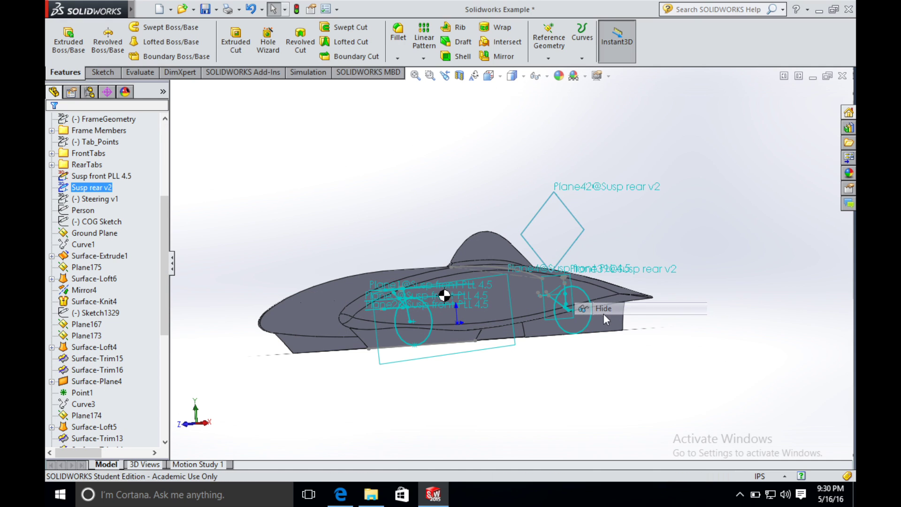
right_click(488, 281)
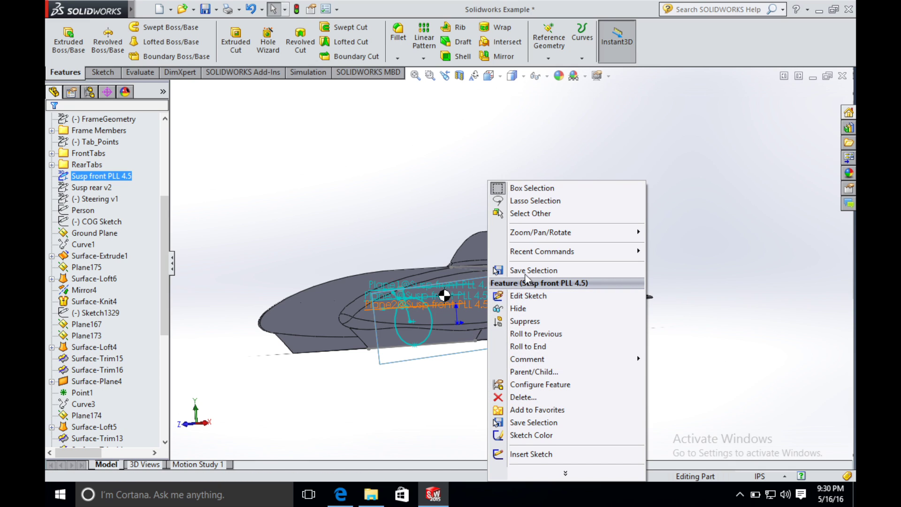
click(539, 310)
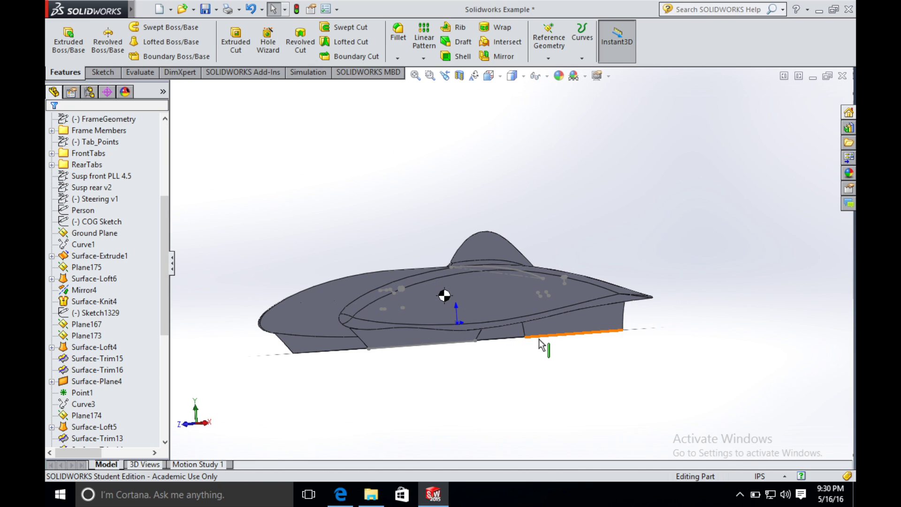
middle_drag(422, 330, 461, 338)
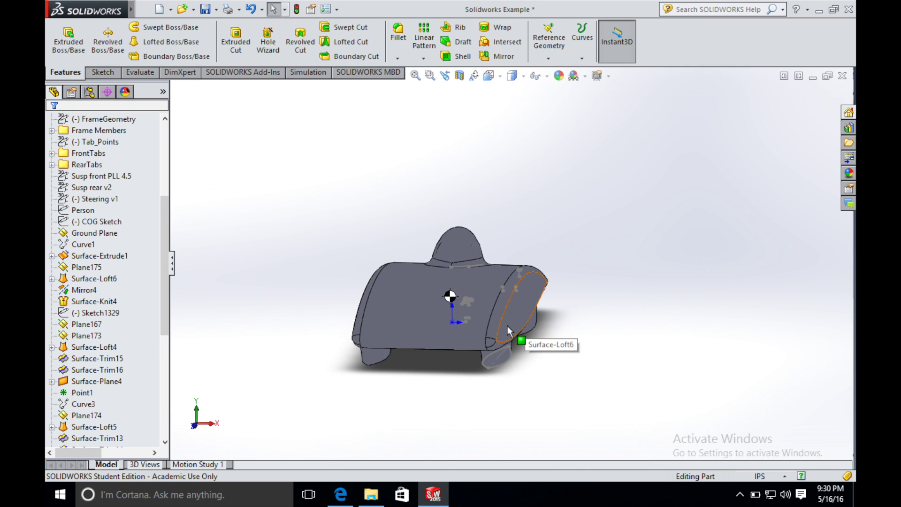
middle_drag(455, 371, 424, 368)
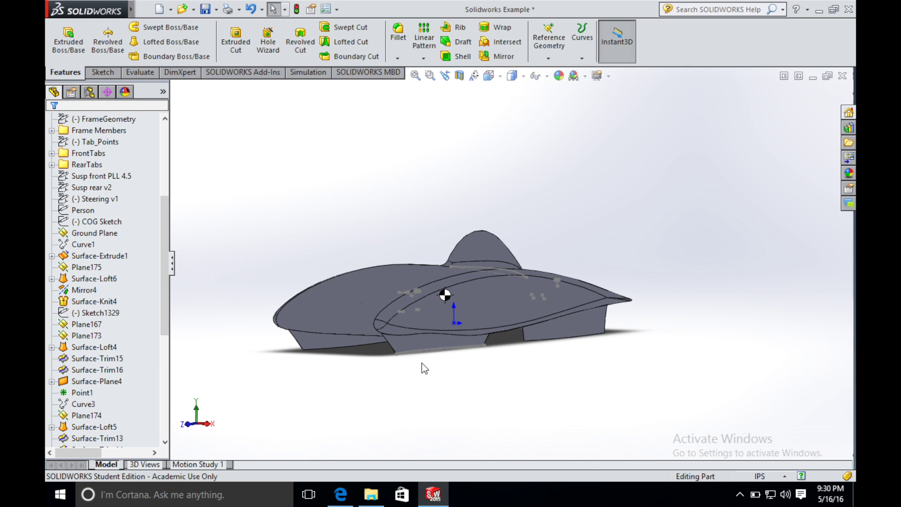